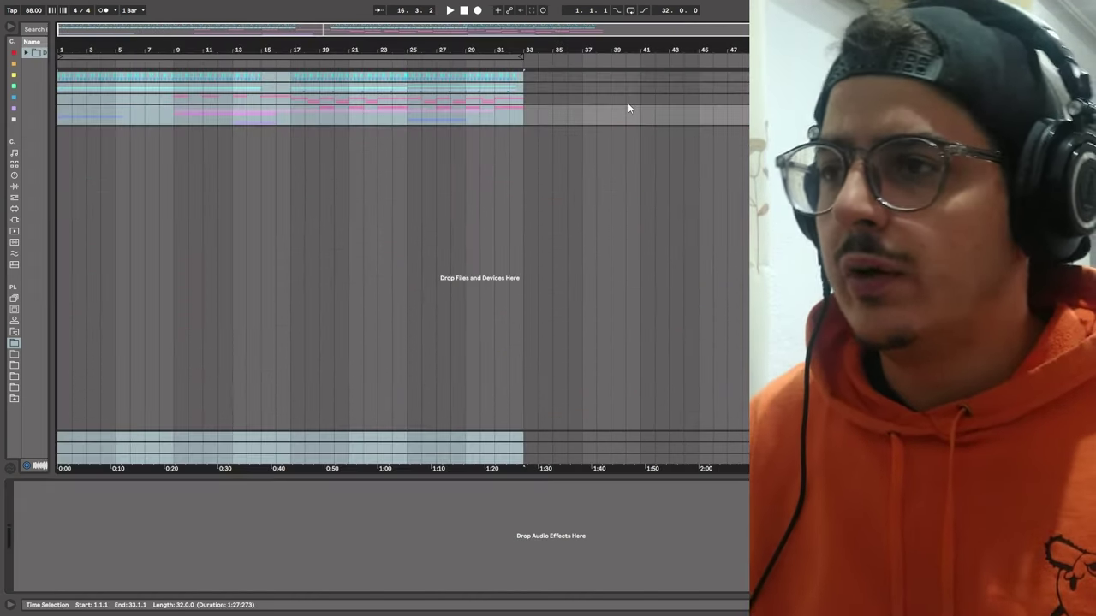
Select the bass clip at bar 17 and inspect its device chain up to the Audio Effect Rack.
{"action": "left_click", "coordinate": [481, 56]}
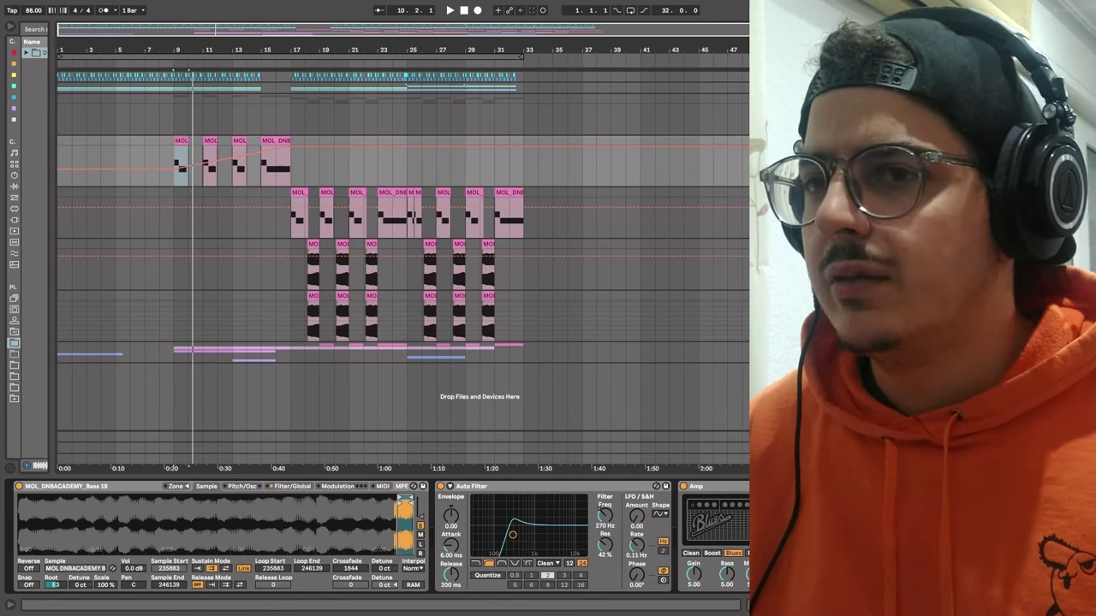
{"action": "left_click", "coordinate": [745, 212]}
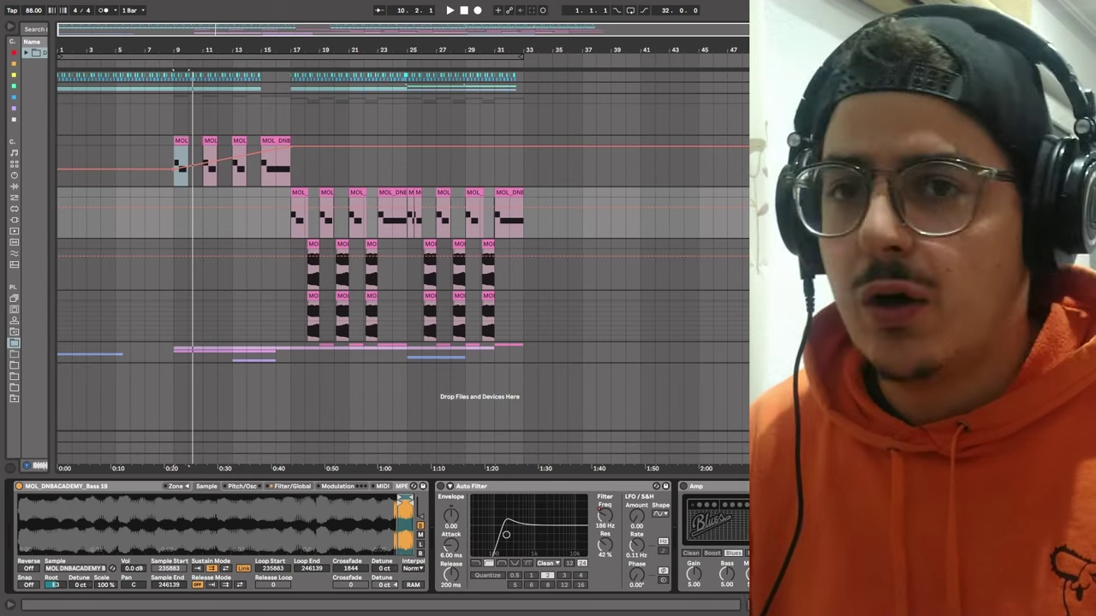
{"action": "left_click", "coordinate": [305, 201]}
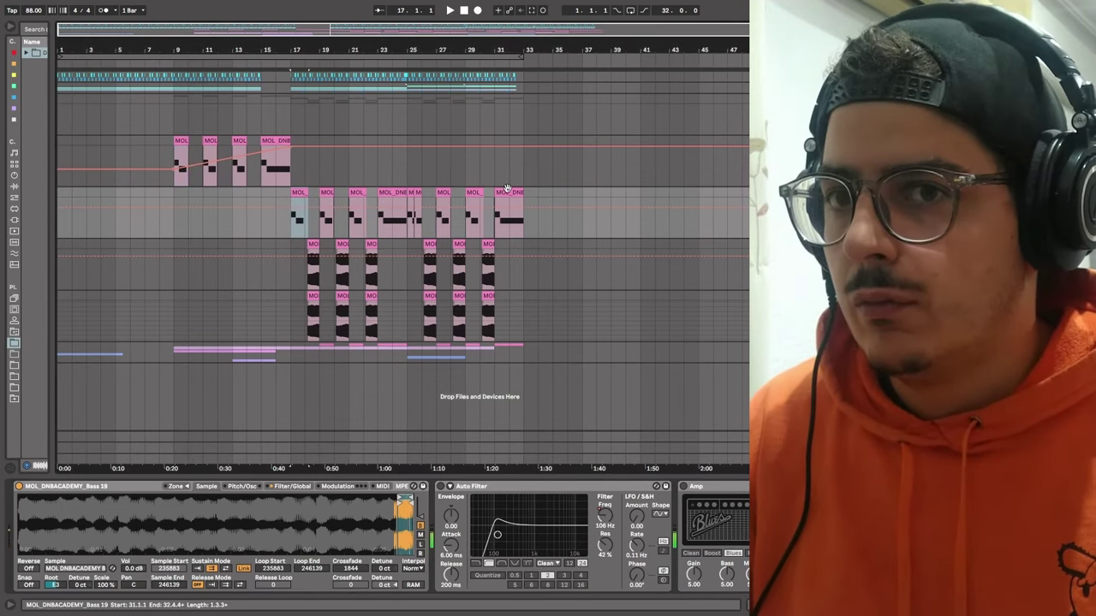
{"action": "scroll", "coordinate": [374, 535], "scroll_direction": "right", "scroll_amount": 5}
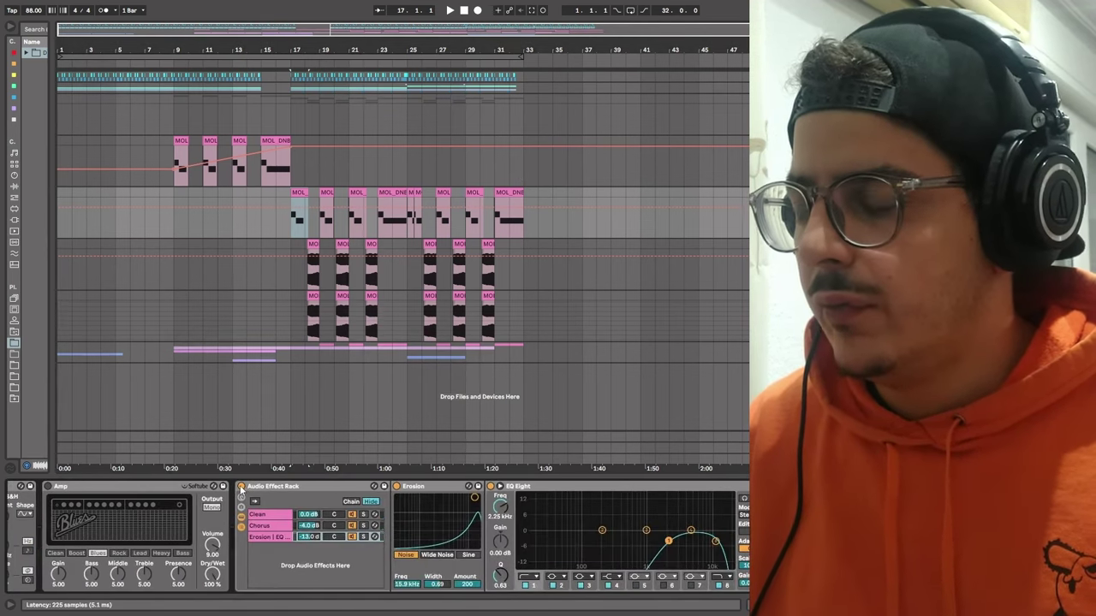
{"action": "left_click", "coordinate": [241, 487]}
{"action": "scroll", "coordinate": [376, 537], "scroll_direction": "left", "scroll_amount": 6}
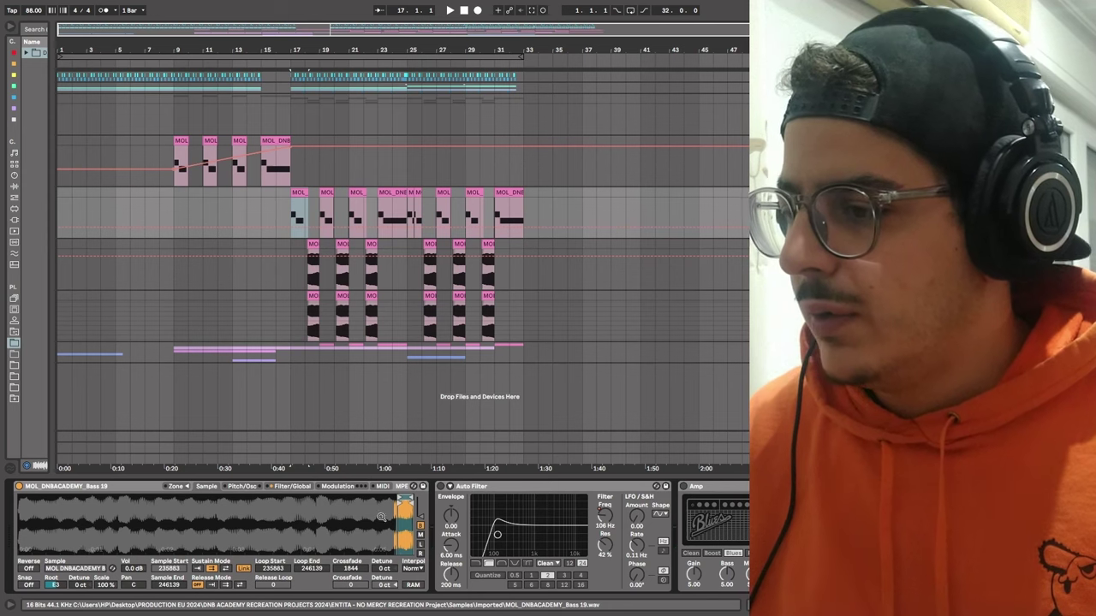
Extend the bass sample's start to 0 and try the non-looping sustain mode before returning it to looping.
{"action": "left_click_drag", "start_coordinate": [401, 498], "coordinate": [18, 498]}
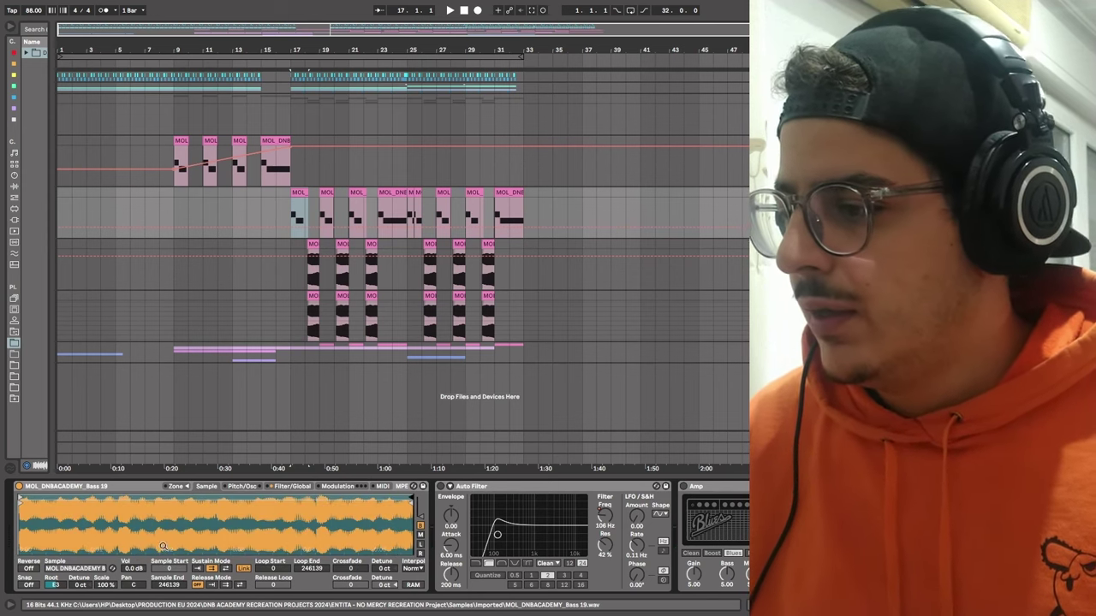
{"action": "left_click", "coordinate": [200, 568]}
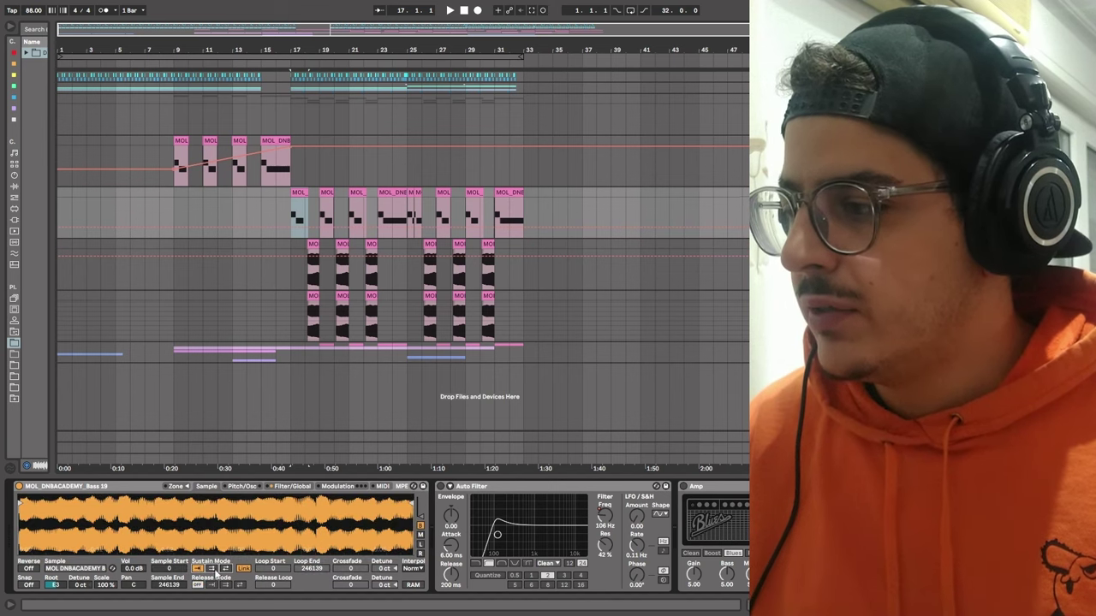
{"action": "left_click", "coordinate": [211, 568]}
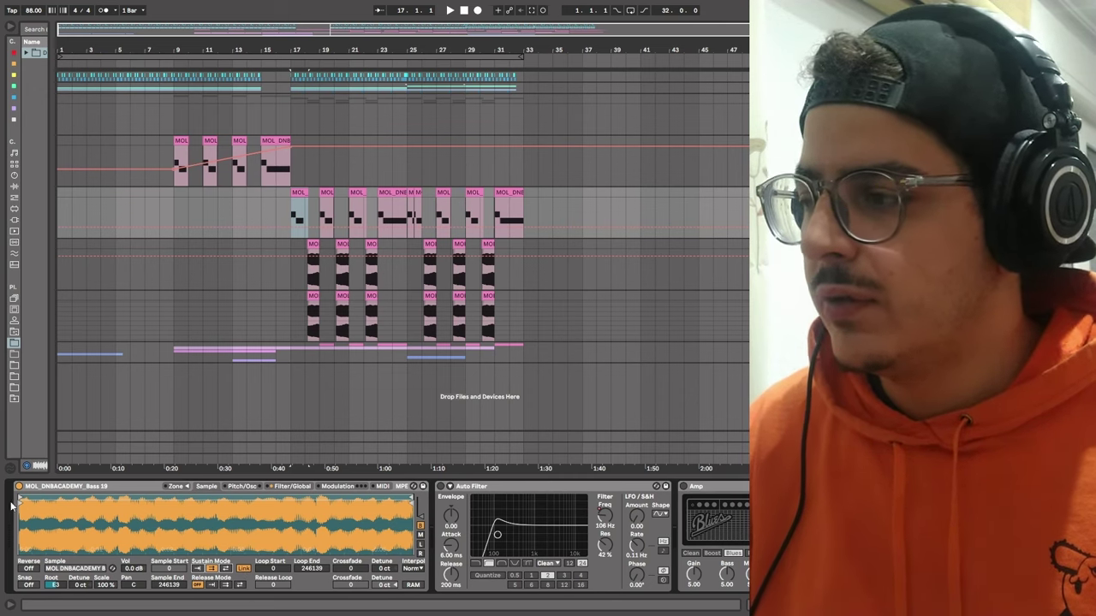
Move the bass sample's start back near its end and set the volume envelope's attack to 0.19 ms.
{"action": "mouse_move", "coordinate": [19, 496]}
{"action": "left_mouse_down"}
{"action": "mouse_move", "coordinate": [396, 497]}
{"action": "mouse_move", "coordinate": [208, 498]}
{"action": "mouse_move", "coordinate": [370, 497]}
{"action": "left_mouse_up"}
{"action": "left_click", "coordinate": [291, 486]}
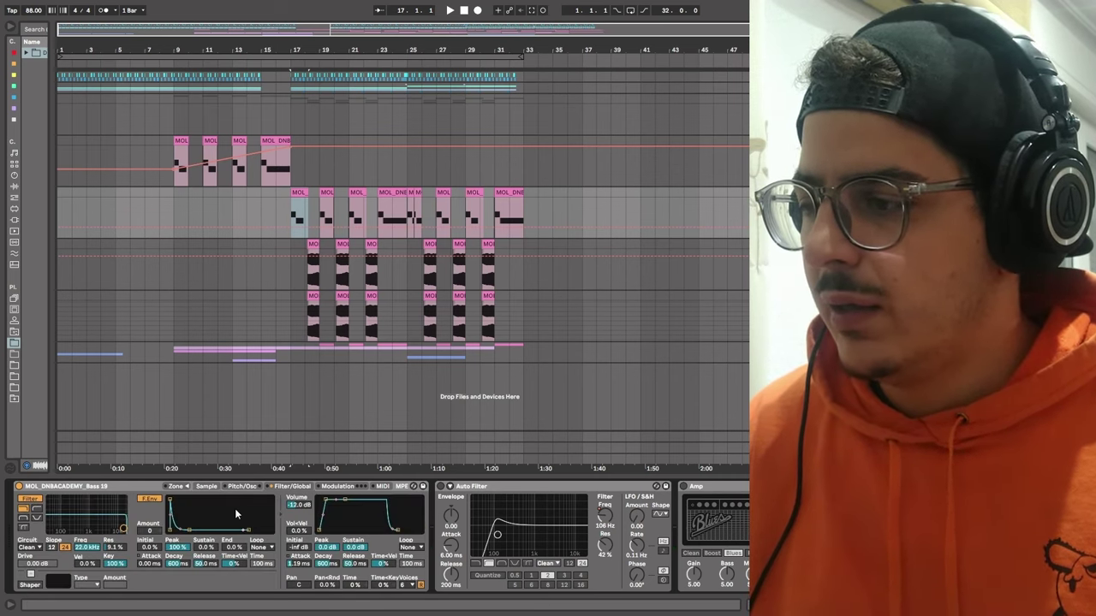
{"action": "left_click_drag", "start_coordinate": [301, 563], "coordinate": [303, 561]}
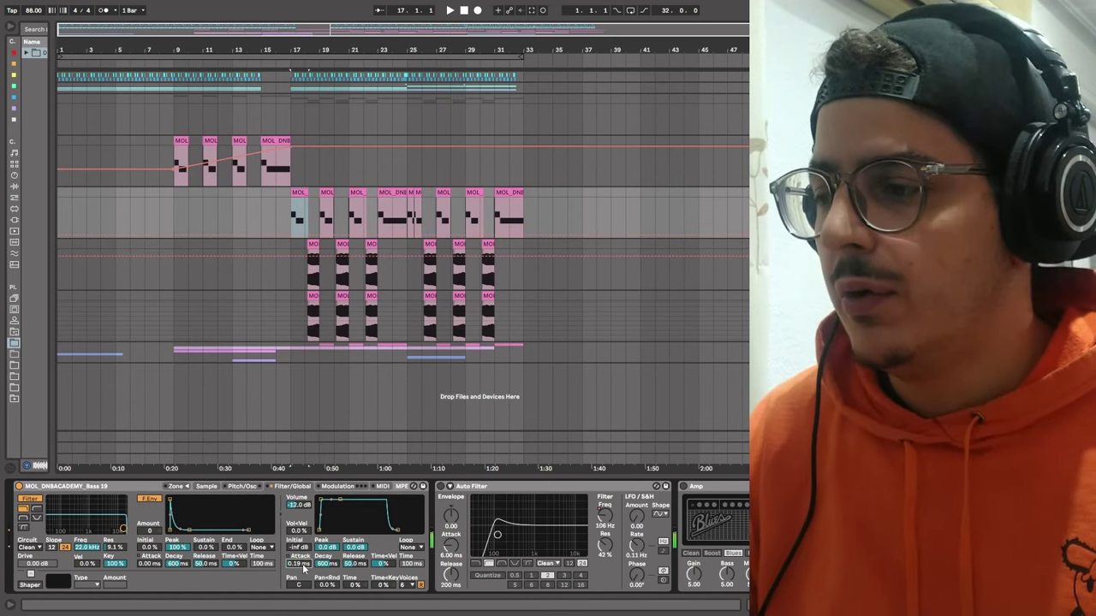
Adjust the bass sample's start and loop start to 236996 with a loop crossfade of 4389.
{"action": "left_click", "coordinate": [206, 487]}
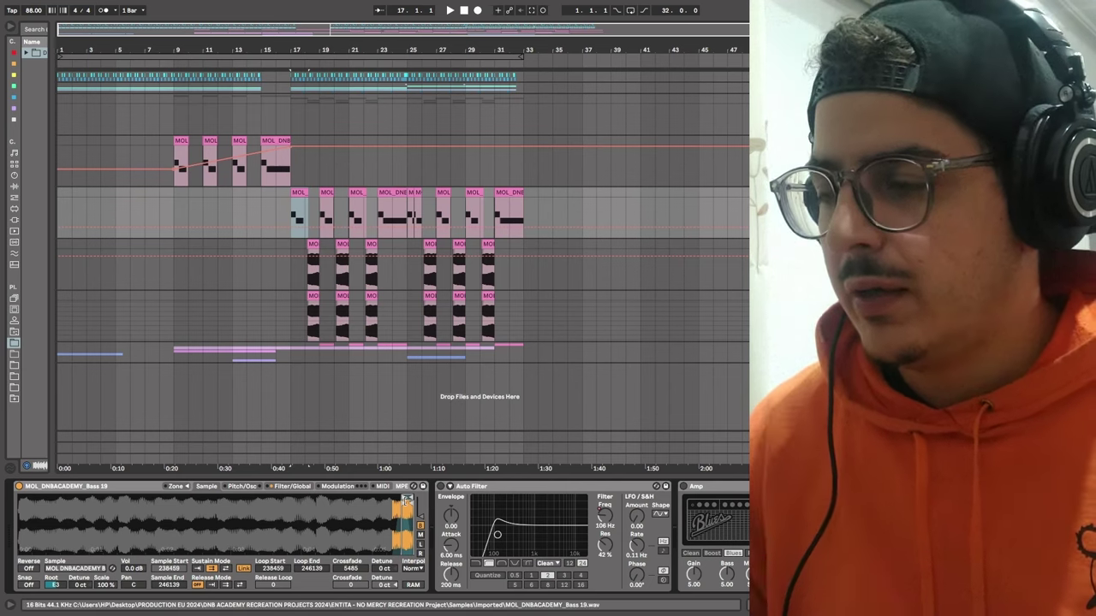
{"action": "left_click_drag", "start_coordinate": [401, 500], "coordinate": [393, 508]}
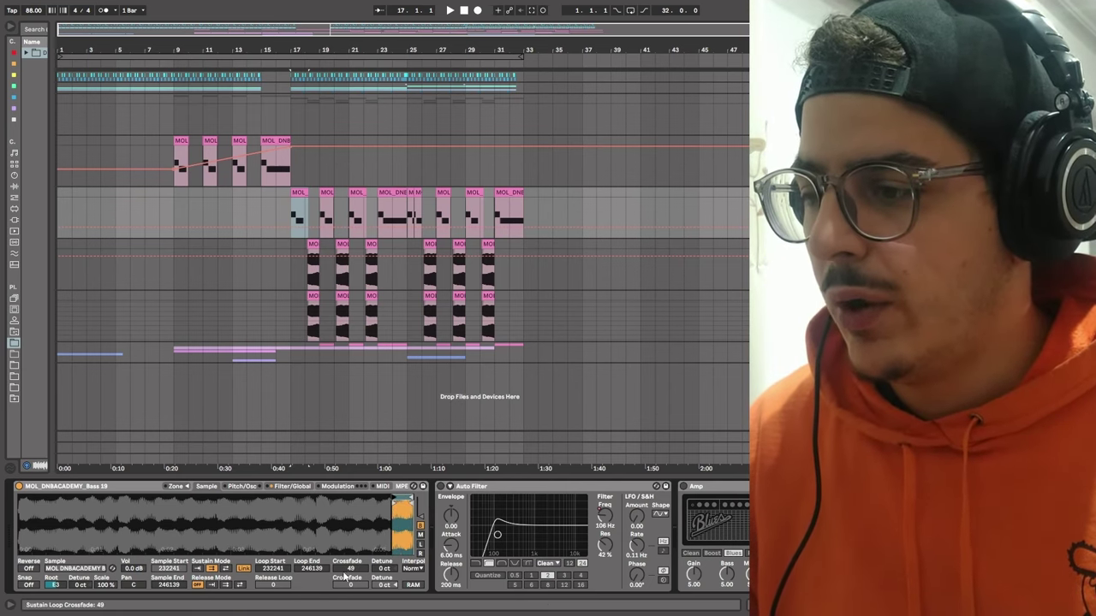
{"action": "left_click_drag", "start_coordinate": [344, 578], "coordinate": [403, 499]}
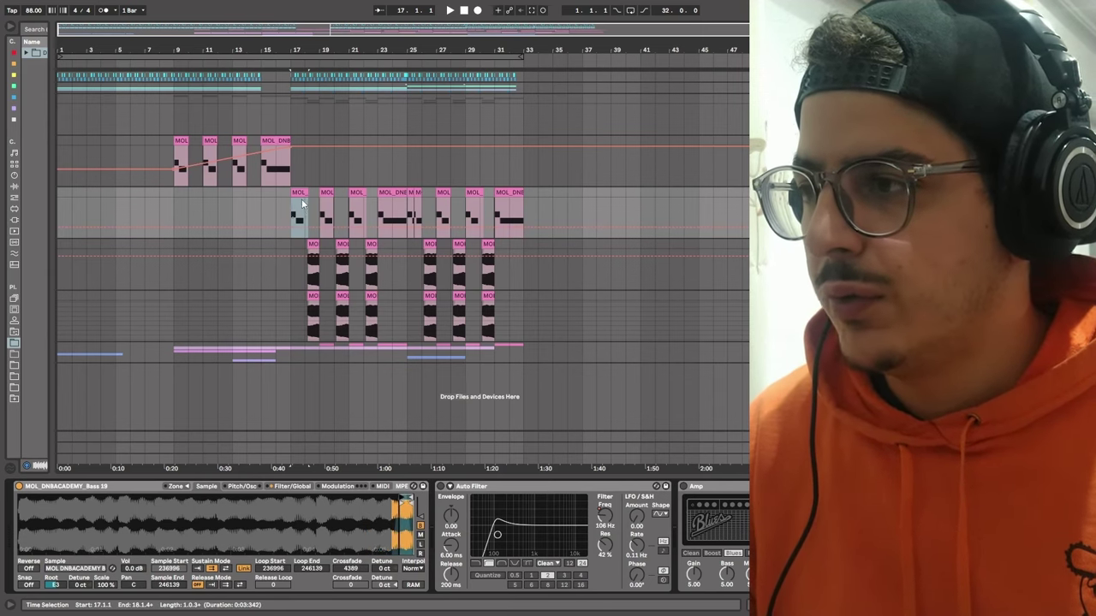
Open the MIDI notes of the bass clip at bar 17 and examine their pitches.
{"action": "left_click", "coordinate": [299, 192]}
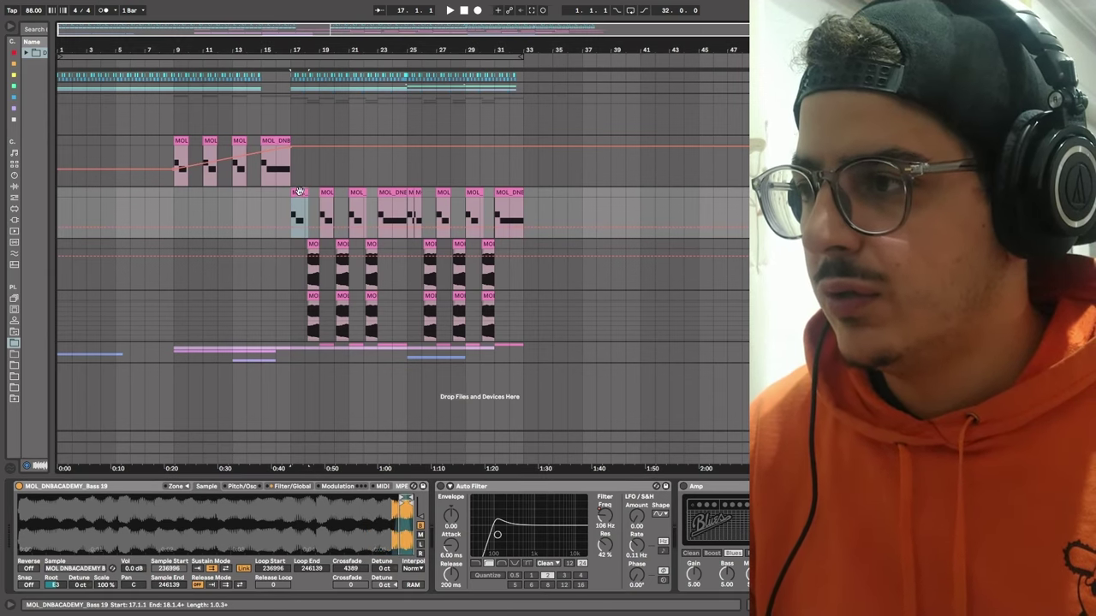
{"action": "key", "text": "shift+Tab"}
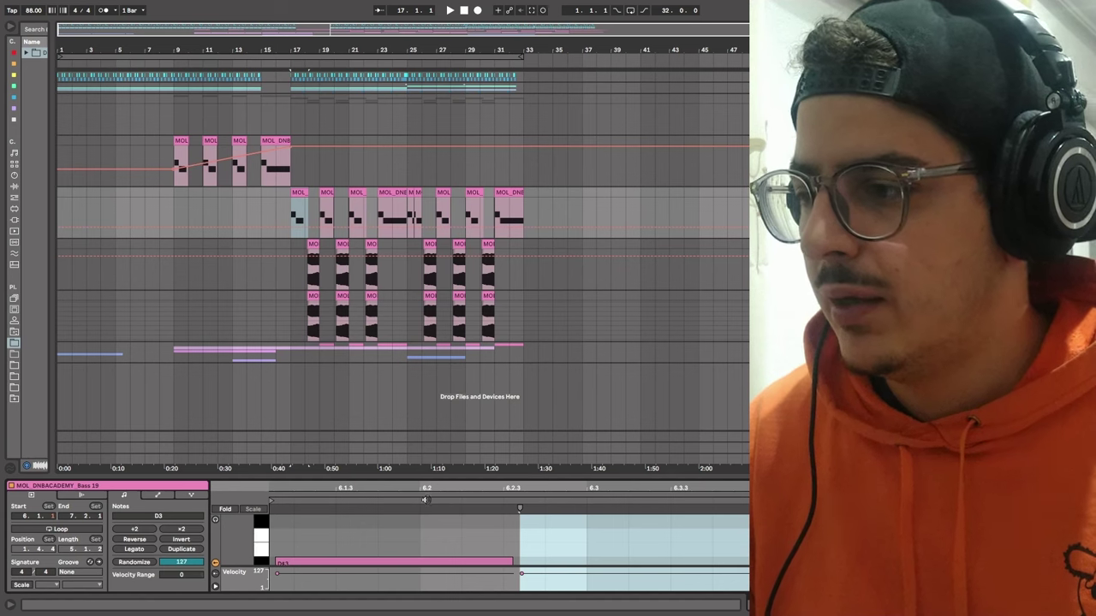
{"action": "scroll", "coordinate": [452, 533], "scroll_direction": "down", "scroll_amount": 1}
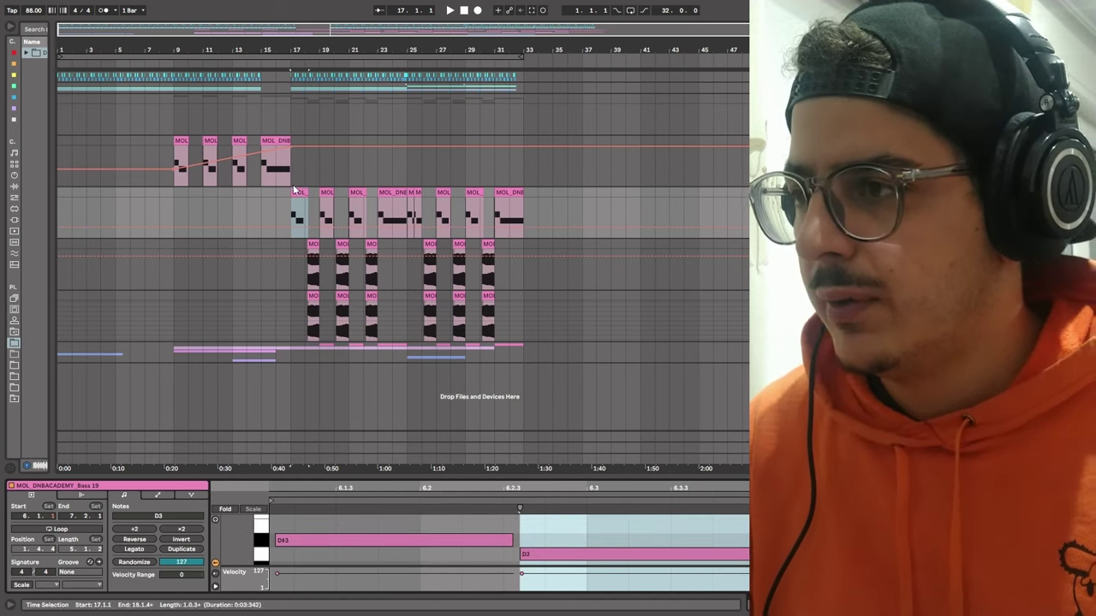
Undo the recent changes to the bass sample's start and loop crossfade.
{"action": "key", "text": "ctrl+z"}
{"action": "key", "text": "ctrl+z"}
{"action": "key", "text": "ctrl+shift+z"}
Play back the bass clip at bar 17 with its device chain shown.
{"action": "key", "text": "space"}
{"action": "key", "text": "shift+Tab"}
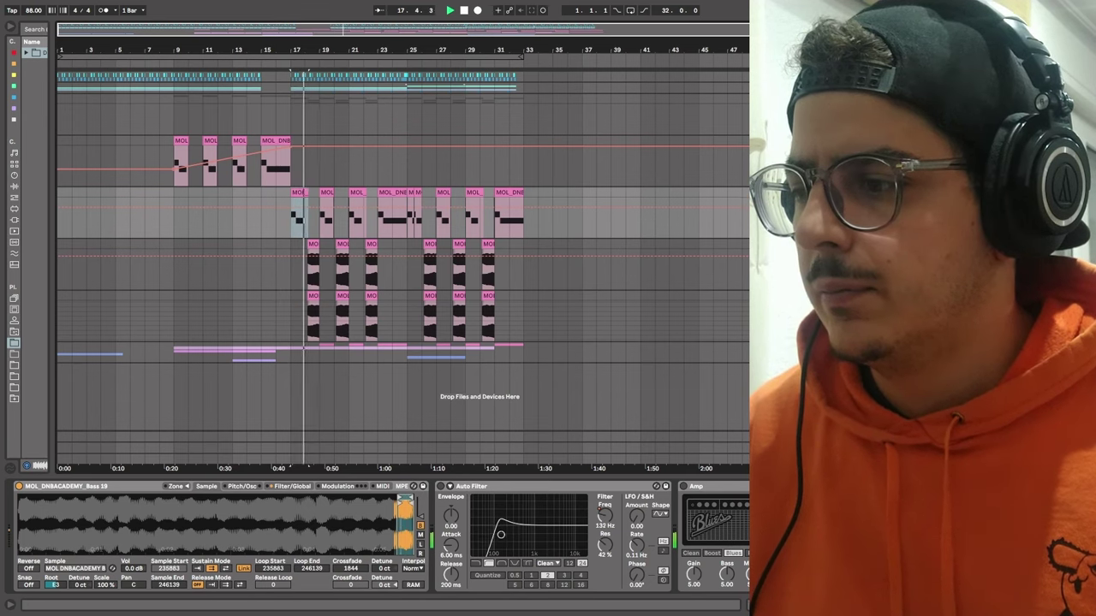
{"action": "key", "text": "space"}
{"action": "key", "text": "space"}
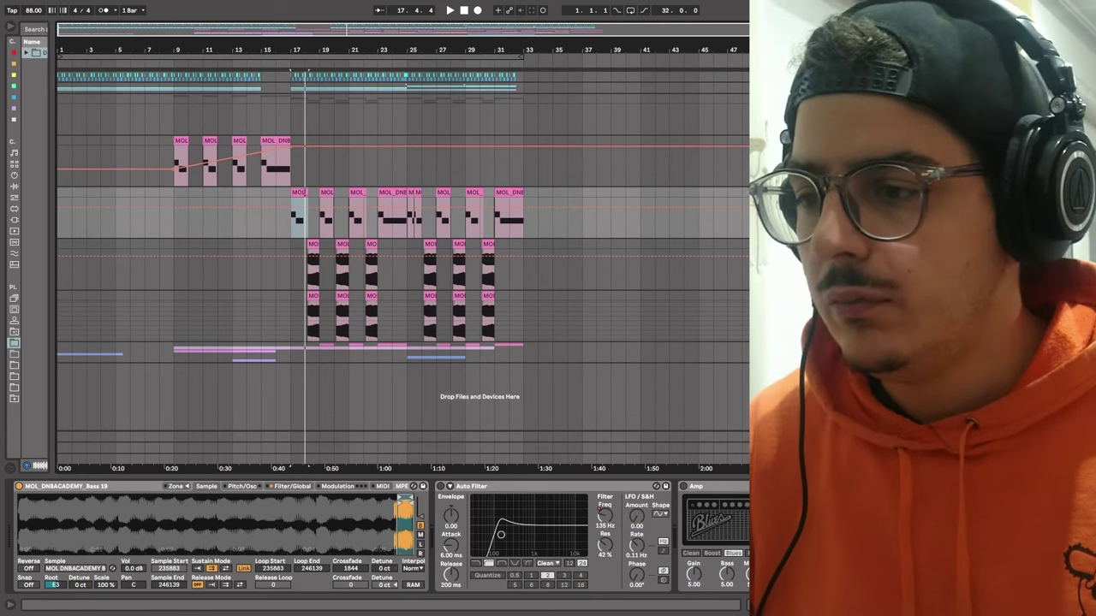
Play the bass clip again and examine the Clean chain's EQ Eight and Saturator in the Audio Effect Rack.
{"action": "scroll", "coordinate": [377, 536], "scroll_direction": "right", "scroll_amount": 10}
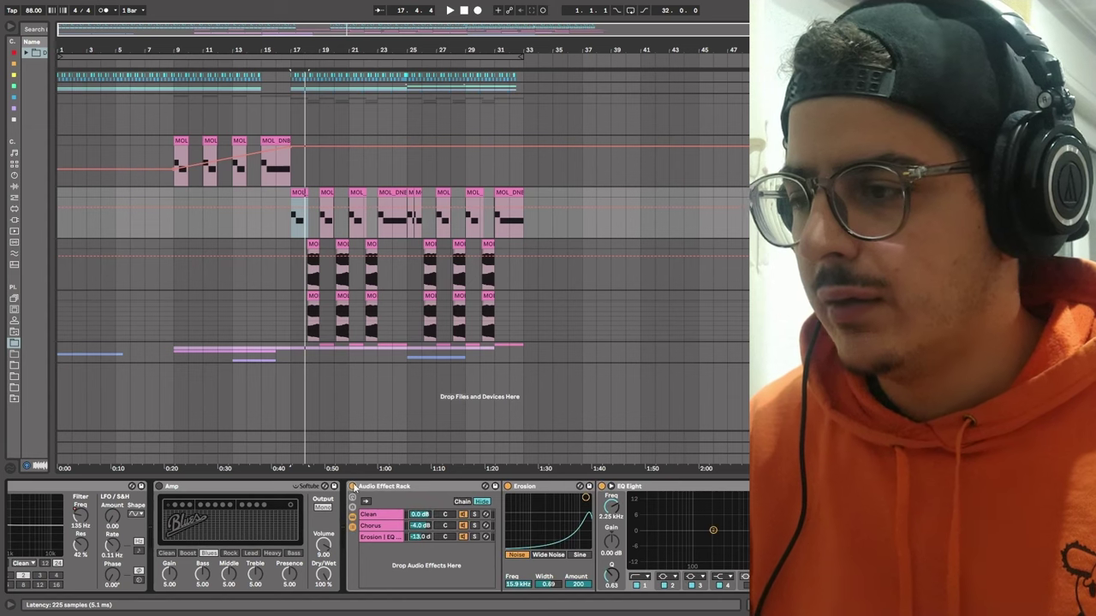
{"action": "scroll", "coordinate": [352, 486], "scroll_direction": "left", "scroll_amount": 5}
{"action": "key", "text": "space"}
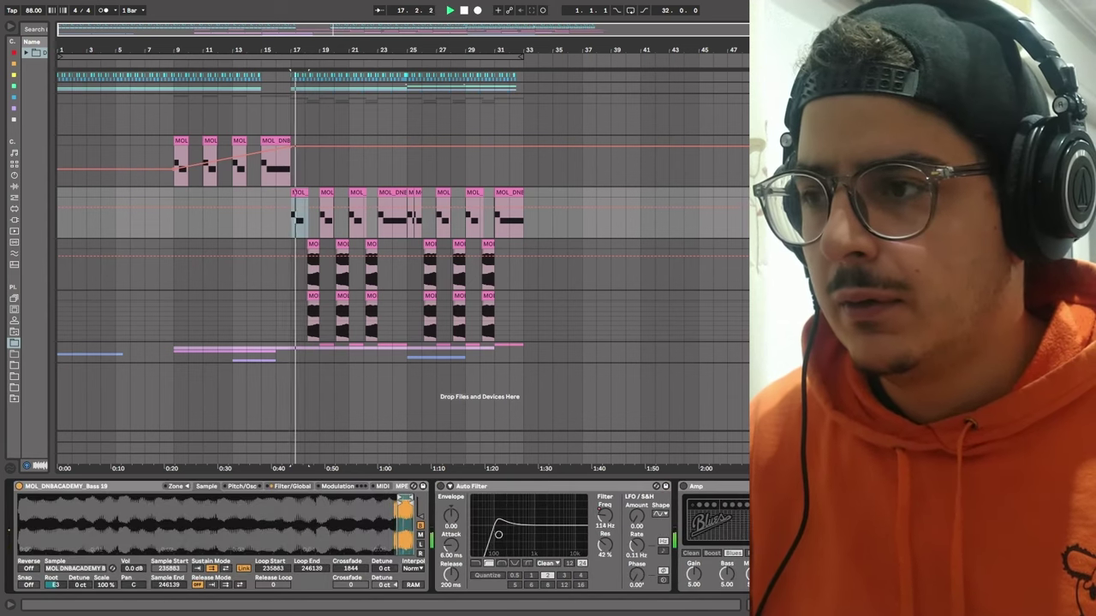
{"action": "scroll", "coordinate": [377, 537], "scroll_direction": "right", "scroll_amount": 10}
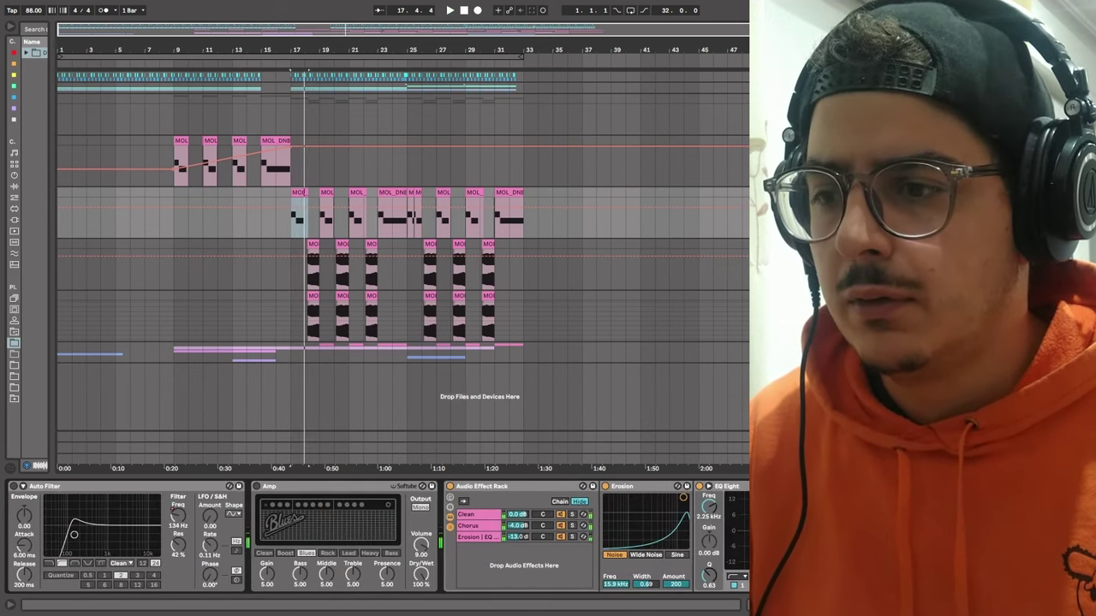
{"action": "scroll", "coordinate": [376, 537], "scroll_direction": "right", "scroll_amount": 10}
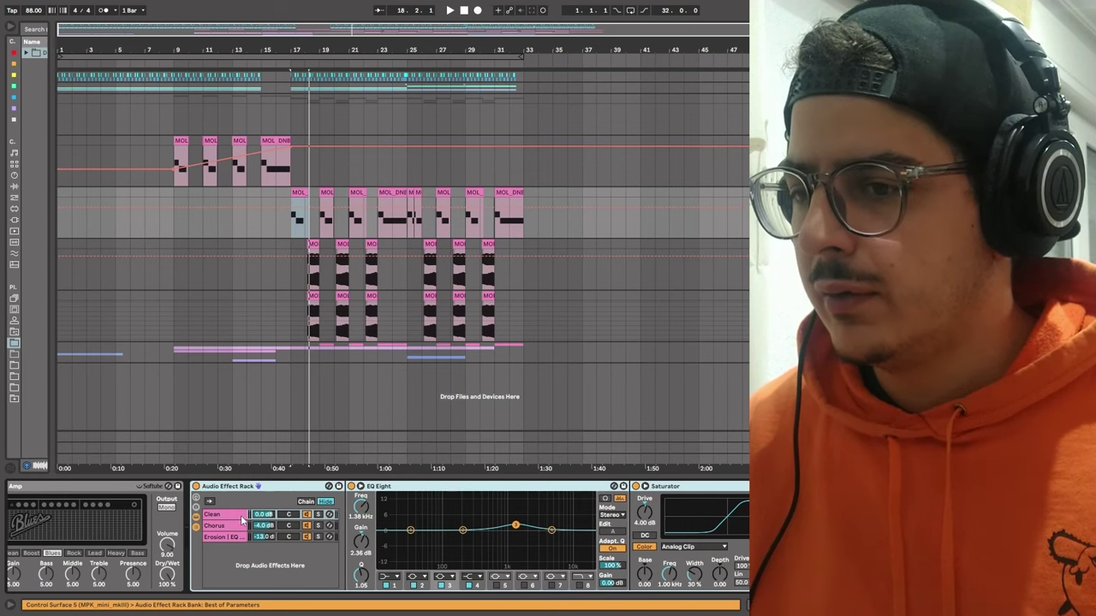
{"action": "left_click", "coordinate": [295, 491]}
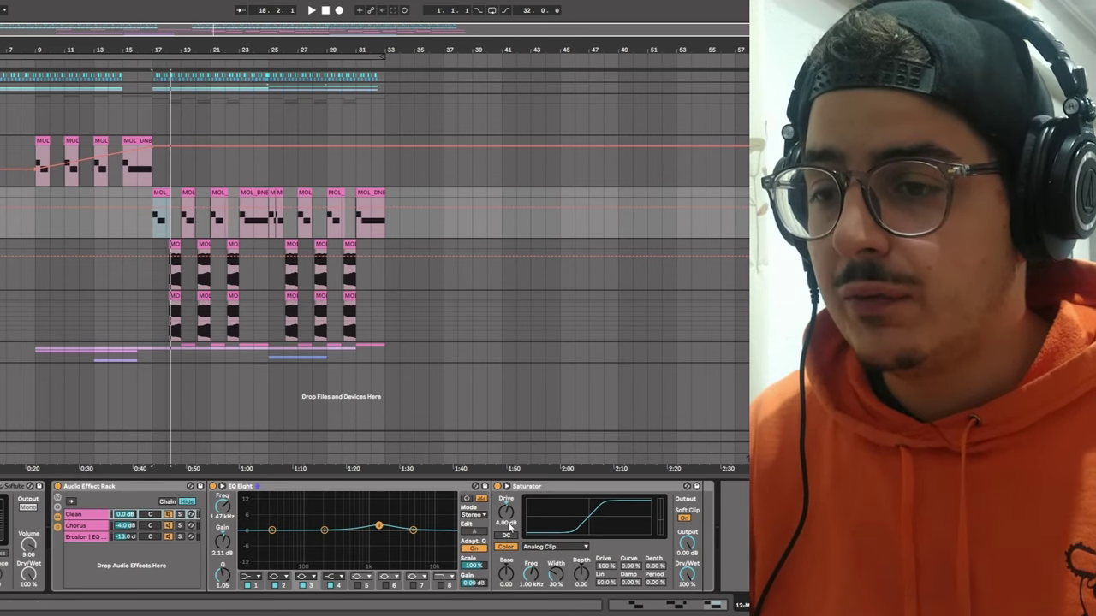
{"action": "left_click", "coordinate": [121, 518]}
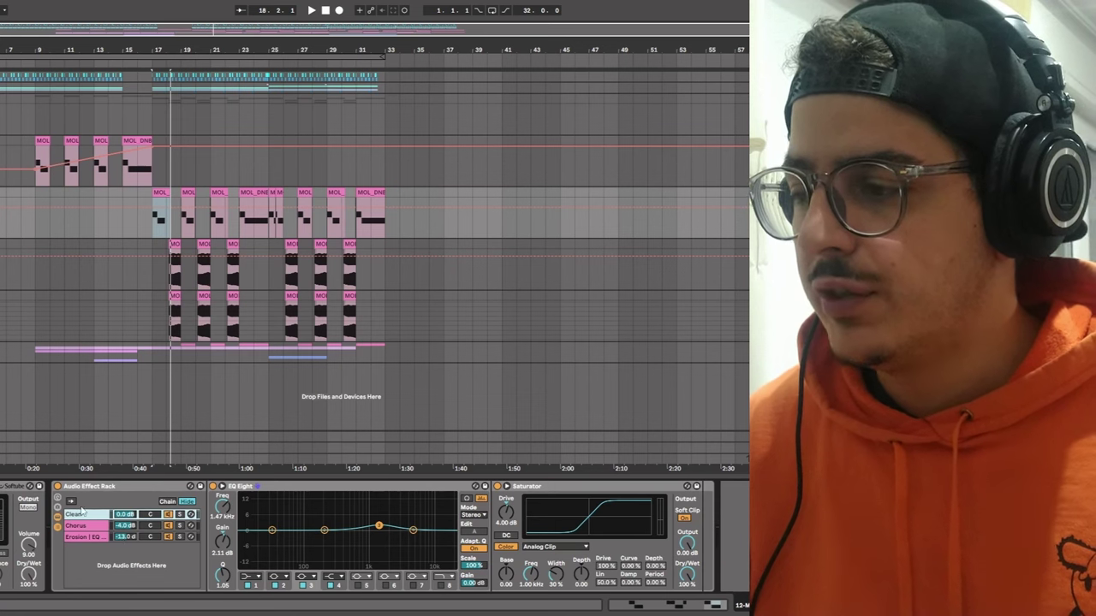
Show the rack's Chorus chain, inspect the TAL-Chorus-LX settings in its plug-in window, and close the window.
{"action": "left_click", "coordinate": [97, 525]}
{"action": "left_click", "coordinate": [232, 487]}
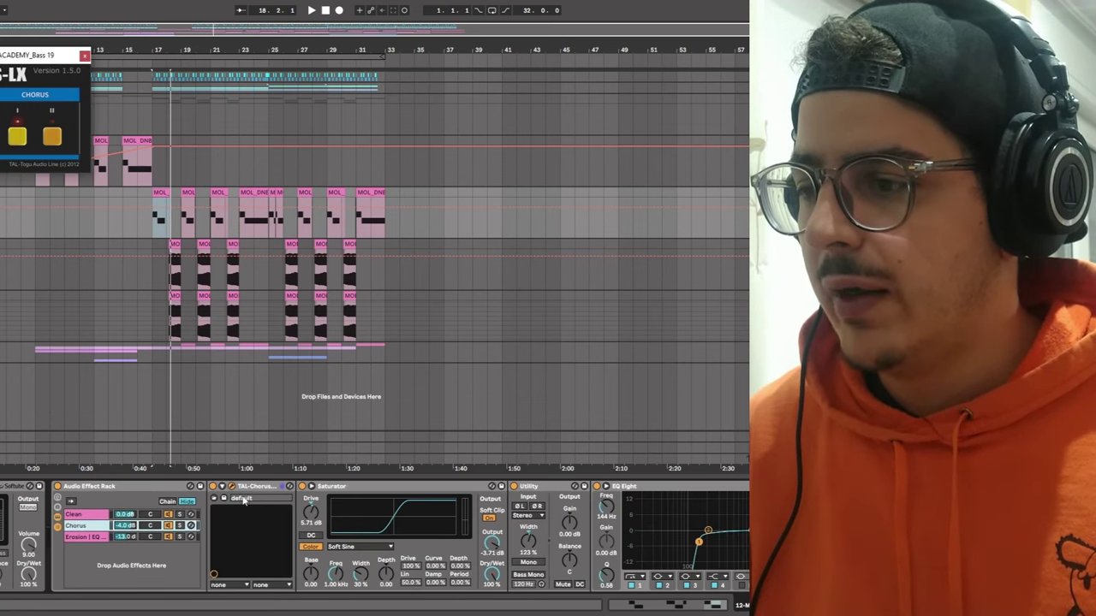
{"action": "left_click_drag", "start_coordinate": [5, 62], "coordinate": [284, 214]}
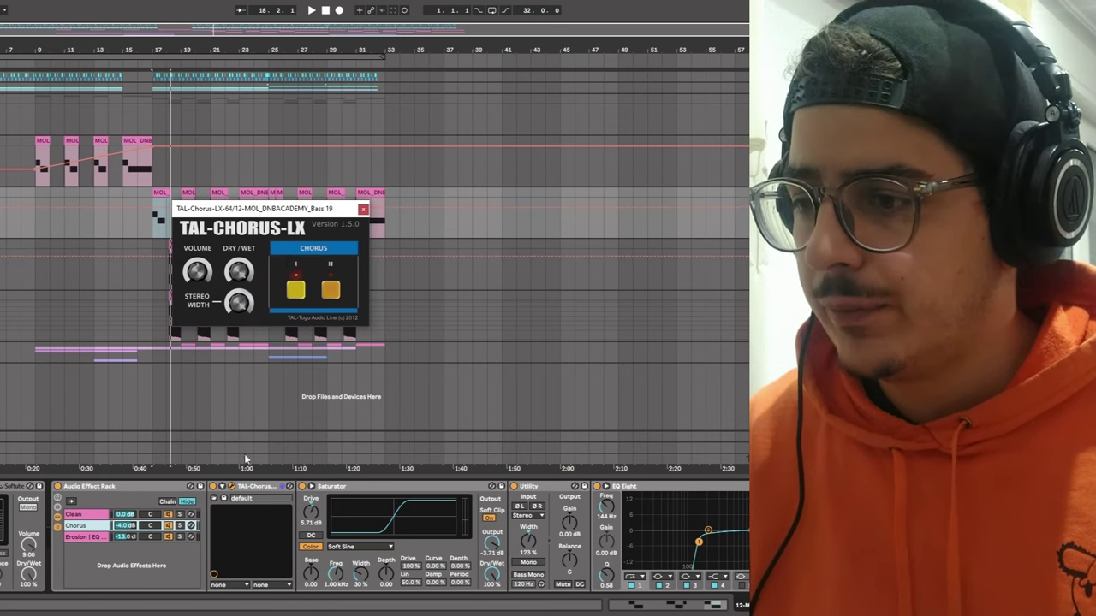
{"action": "left_click", "coordinate": [362, 211]}
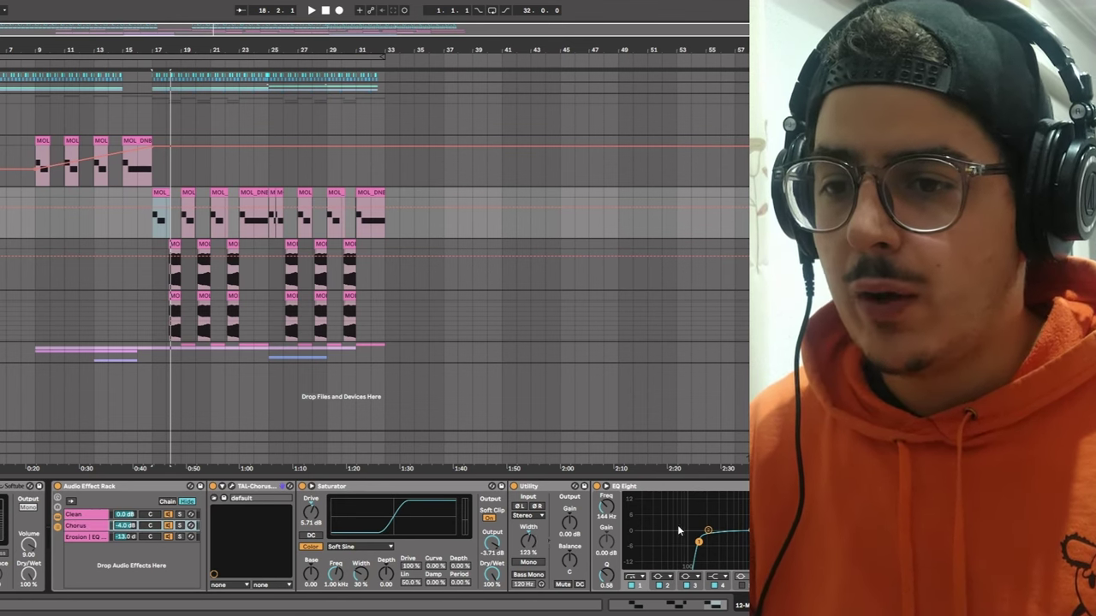
Solo the Chorus chain and play the bass clip through it.
{"action": "left_click", "coordinate": [182, 528]}
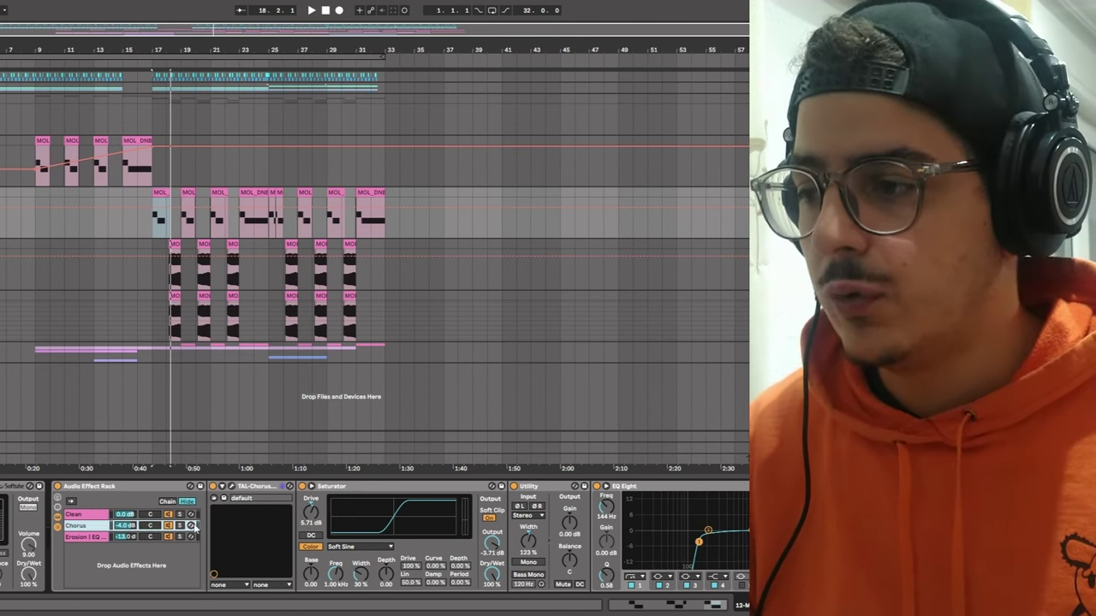
{"action": "left_click", "coordinate": [180, 526]}
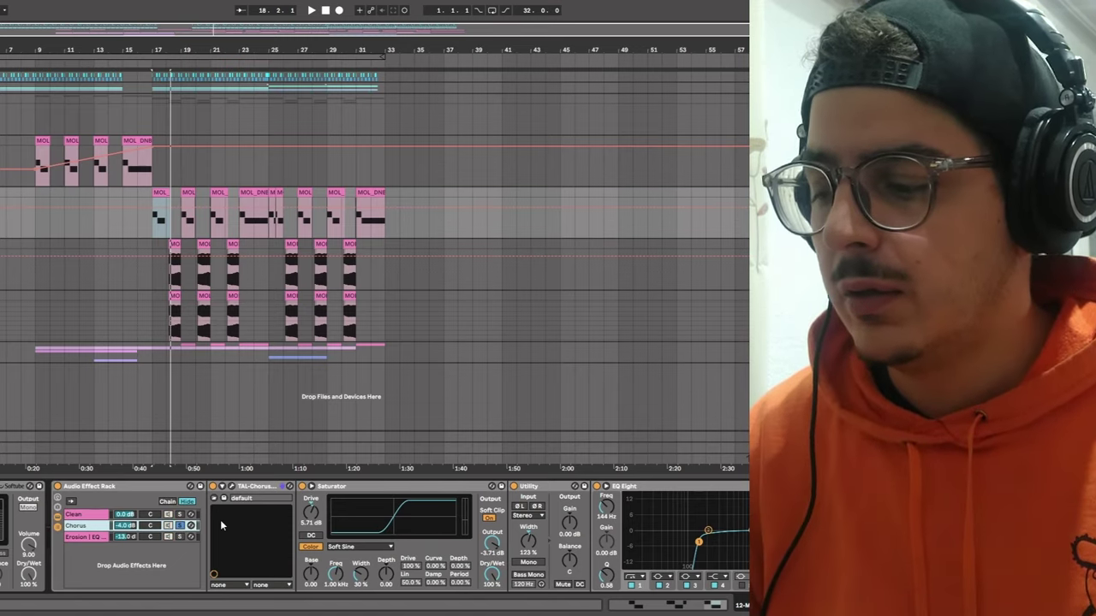
{"action": "key", "text": "space"}
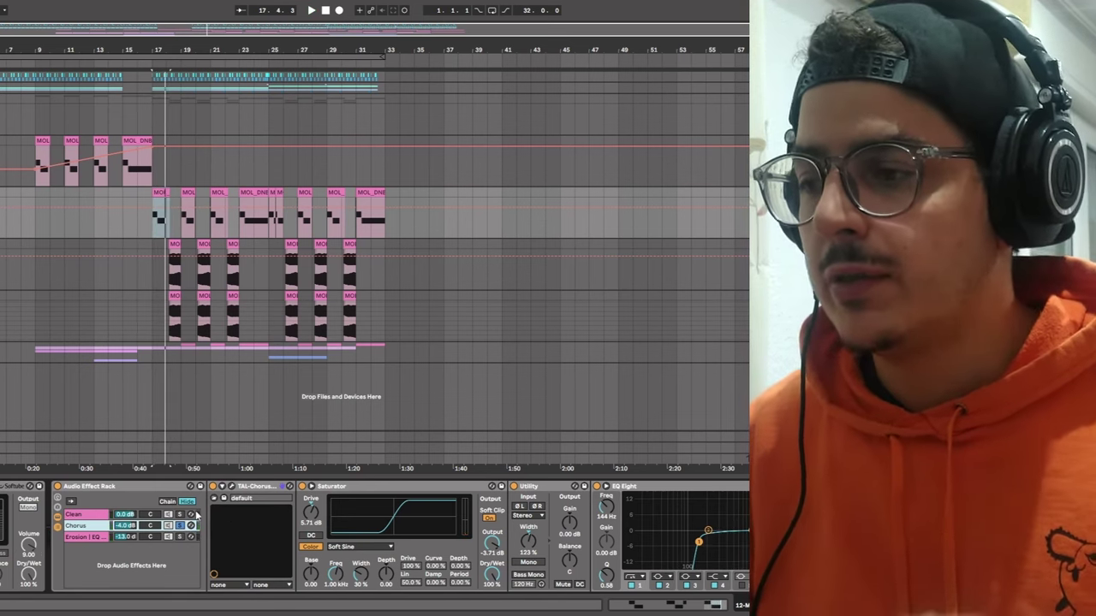
Solo the Clean chain, play the bass clip for comparison, and unsolo the chain during playback.
{"action": "left_click", "coordinate": [189, 515]}
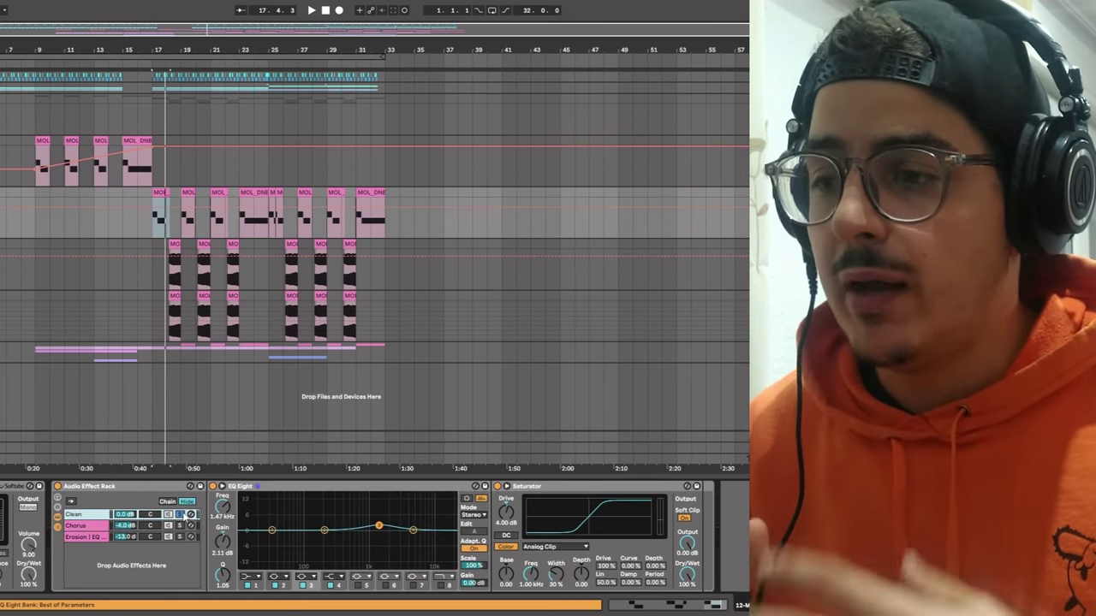
{"action": "key", "text": "space"}
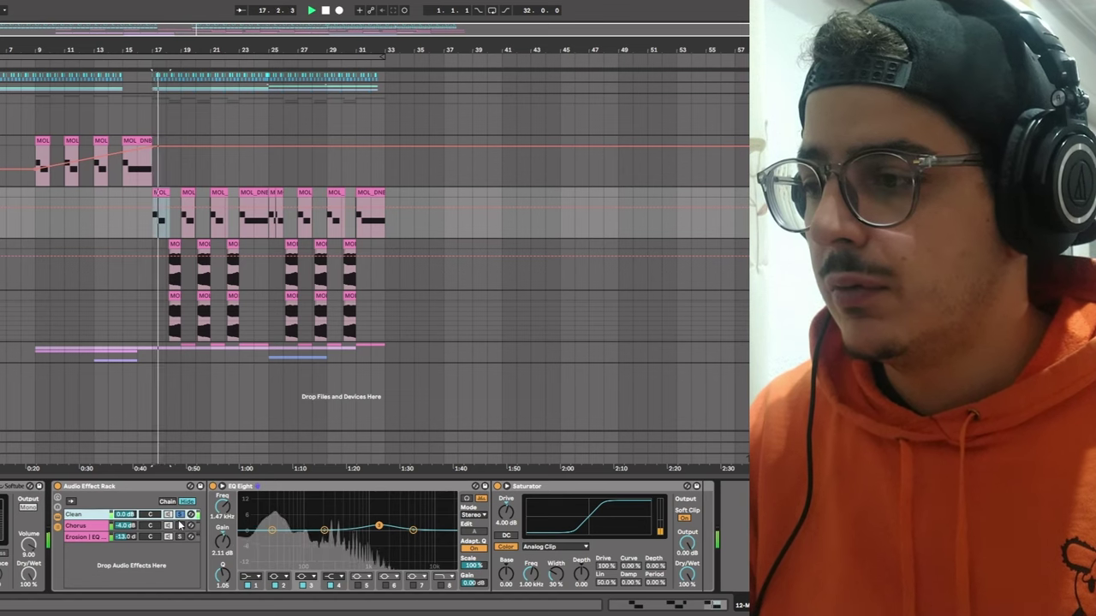
{"action": "left_click", "coordinate": [180, 514]}
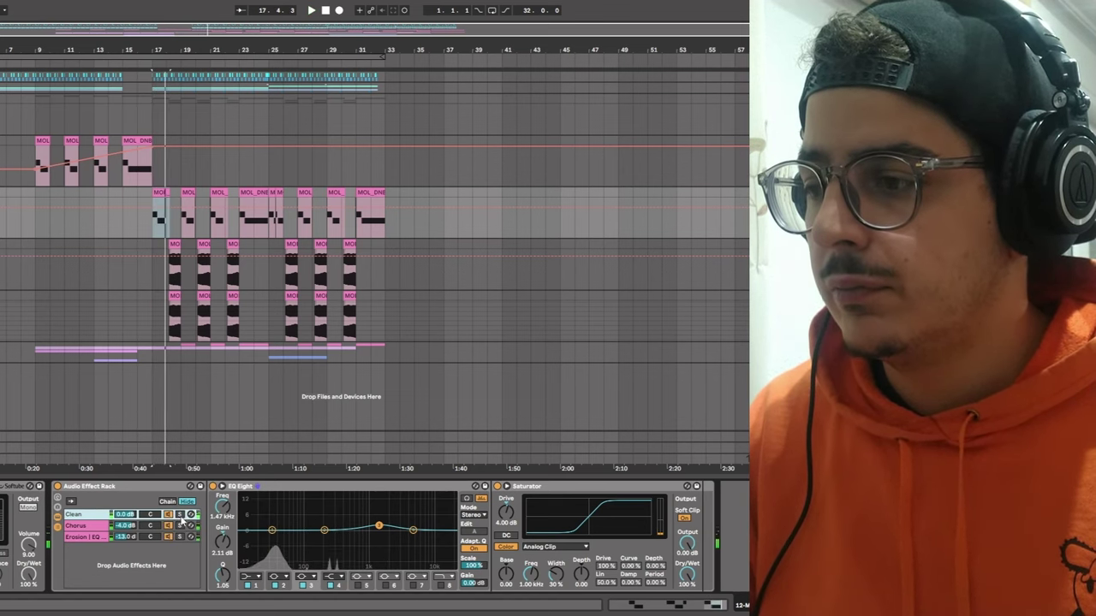
Show the Erosion chain of the rack and play the bass clip to audition its processing.
{"action": "left_click", "coordinate": [91, 538]}
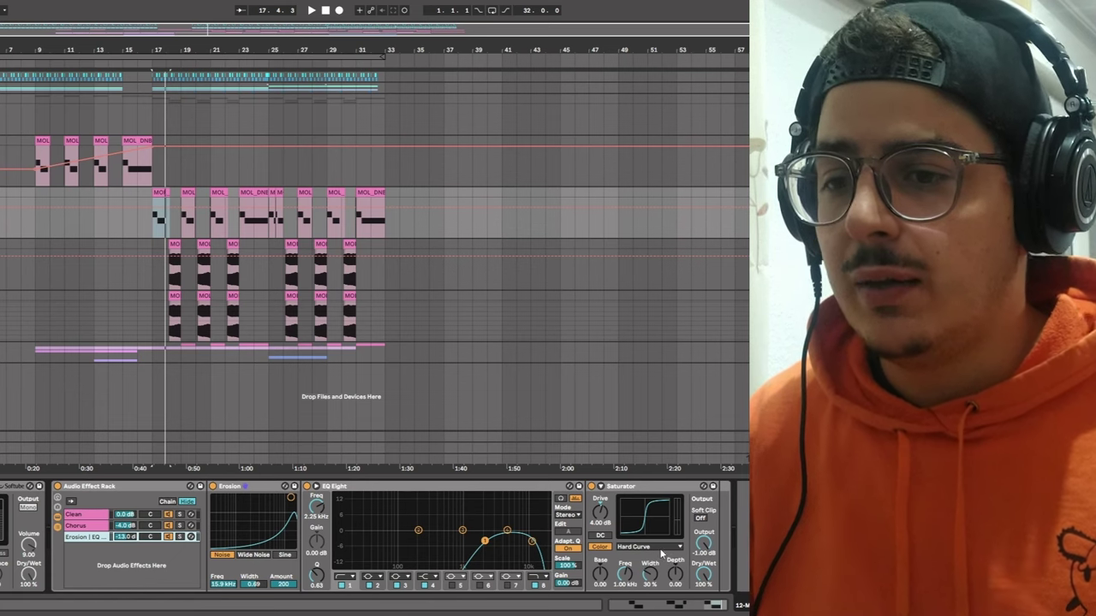
{"action": "key", "text": "space"}
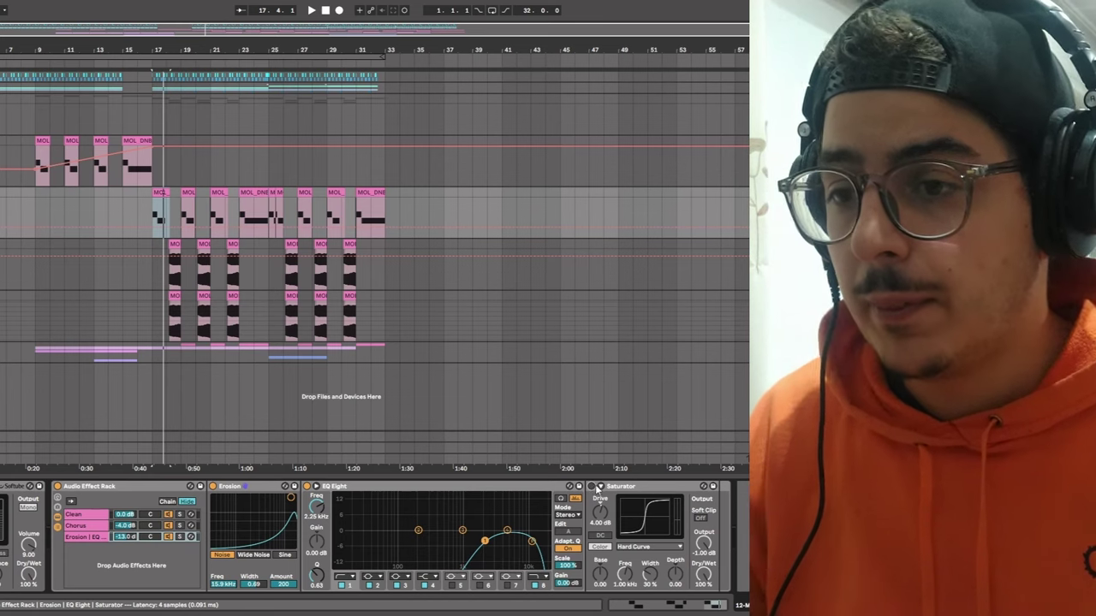
Play the bass clip with the Audio Effect Rack bypassed and enabled for comparison, and show the Erosion chain again.
{"action": "left_click", "coordinate": [272, 281]}
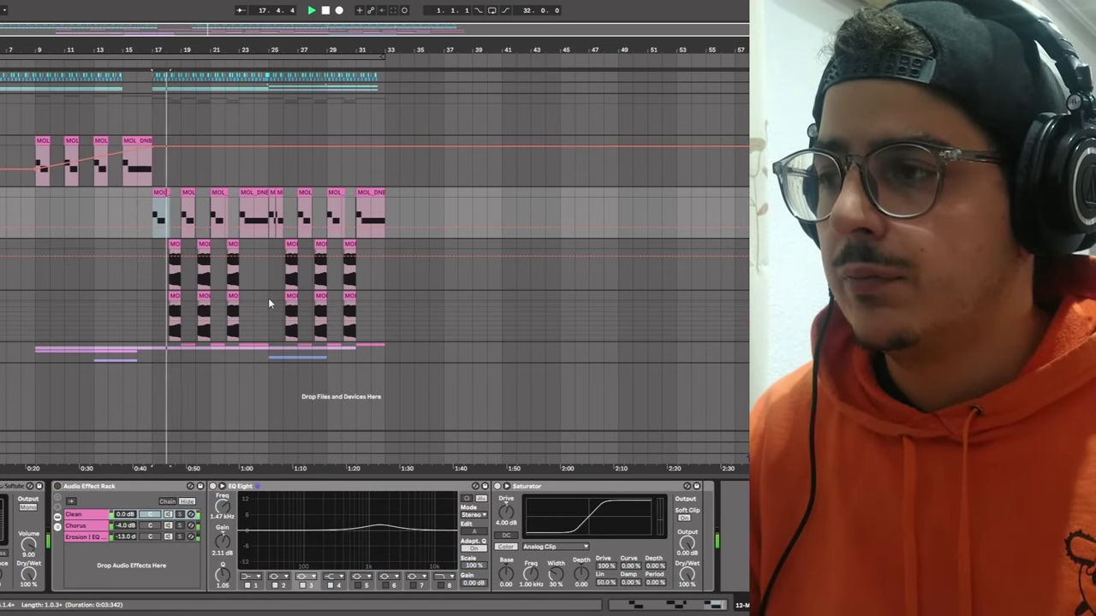
{"action": "left_click", "coordinate": [58, 487]}
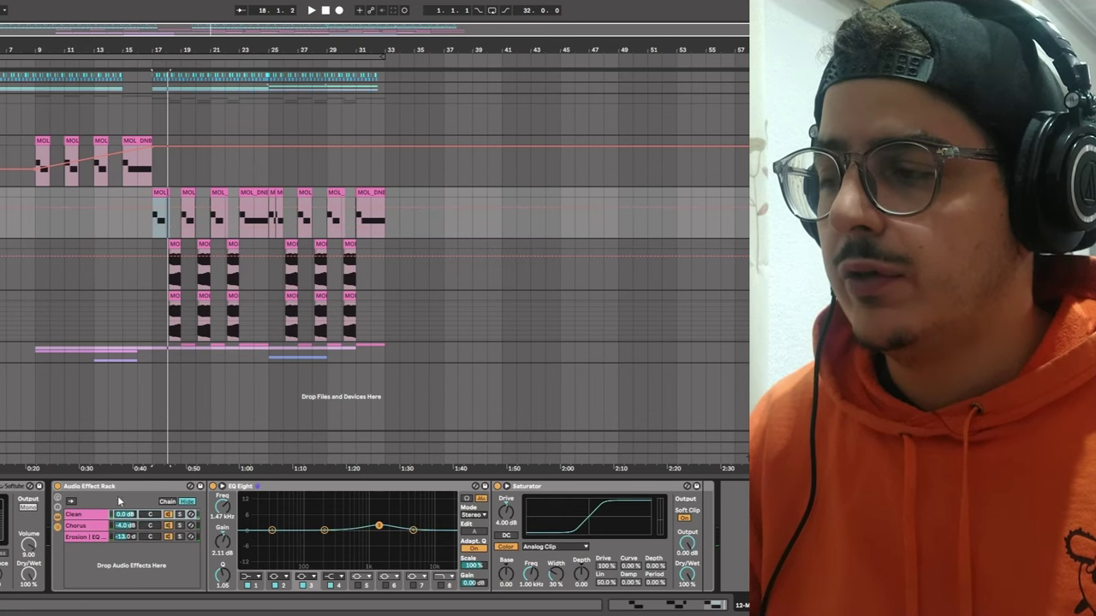
{"action": "key", "text": "space"}
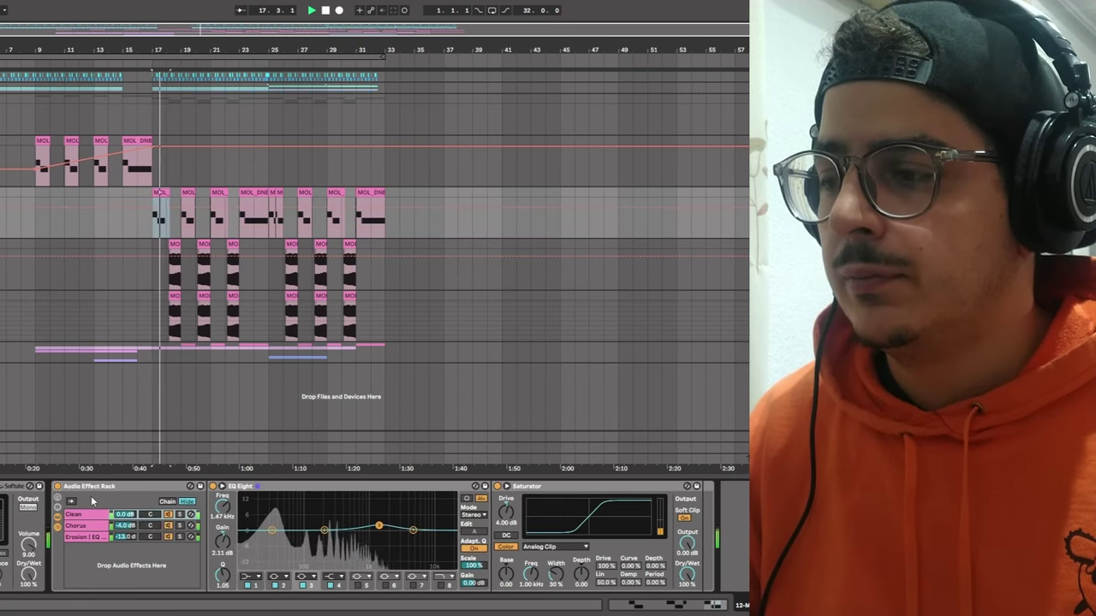
{"action": "key", "text": "space"}
{"action": "left_click", "coordinate": [91, 537]}
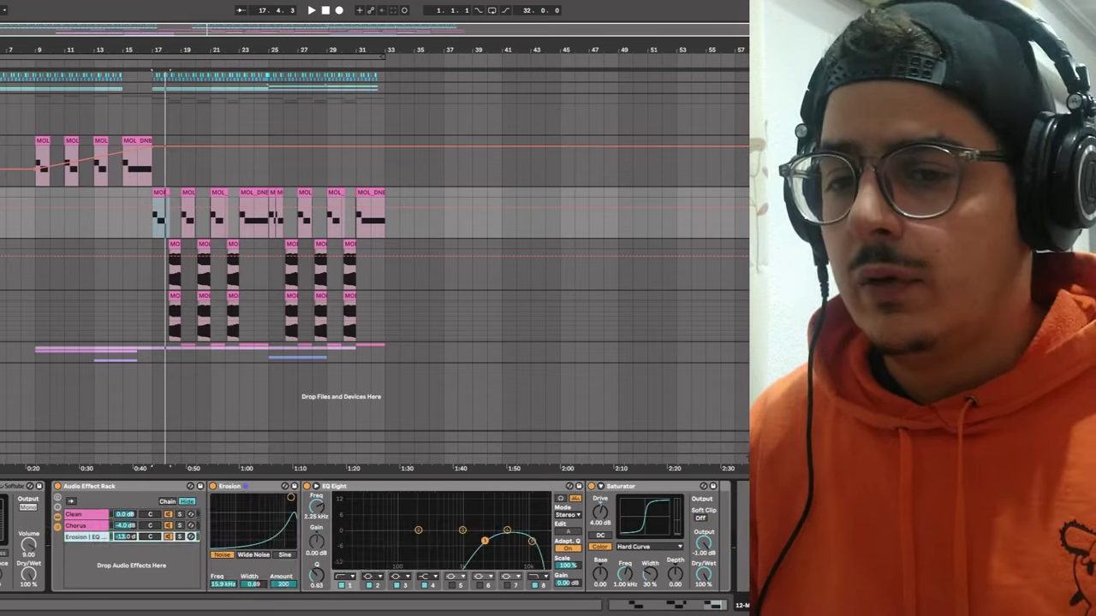
Return to the looped bass sample and move its loop start to 235883 while playing the bass clip.
{"action": "scroll", "coordinate": [128, 536], "scroll_direction": "left", "scroll_amount": 8}
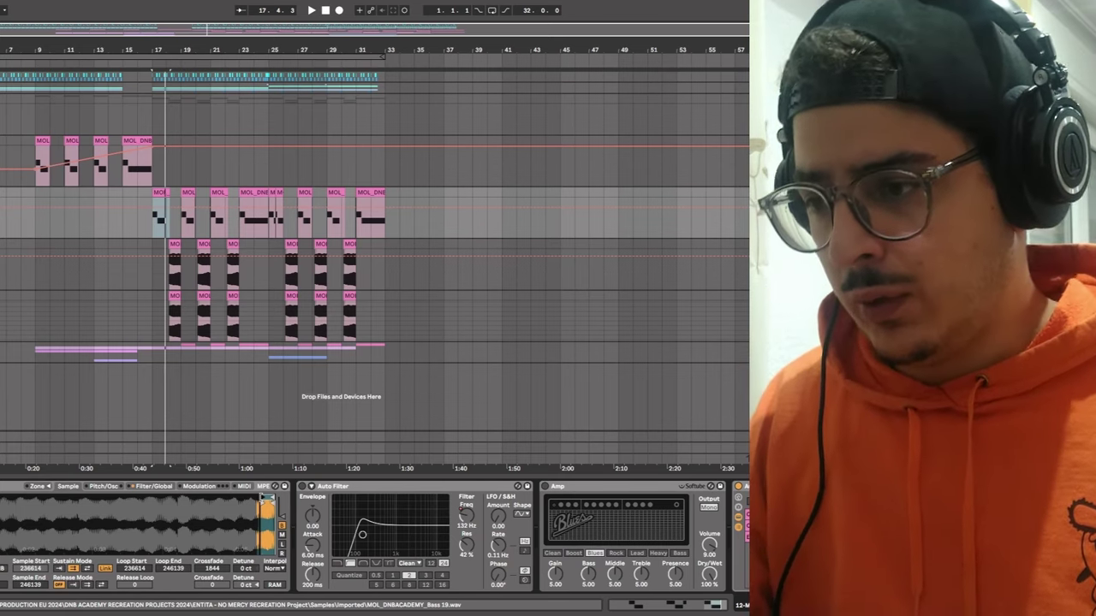
{"action": "key", "text": "space"}
{"action": "mouse_move", "coordinate": [263, 499]}
{"action": "left_mouse_down"}
{"action": "mouse_move", "coordinate": [250, 496]}
{"action": "mouse_move", "coordinate": [267, 496]}
{"action": "left_mouse_up"}
{"action": "key", "text": "space"}
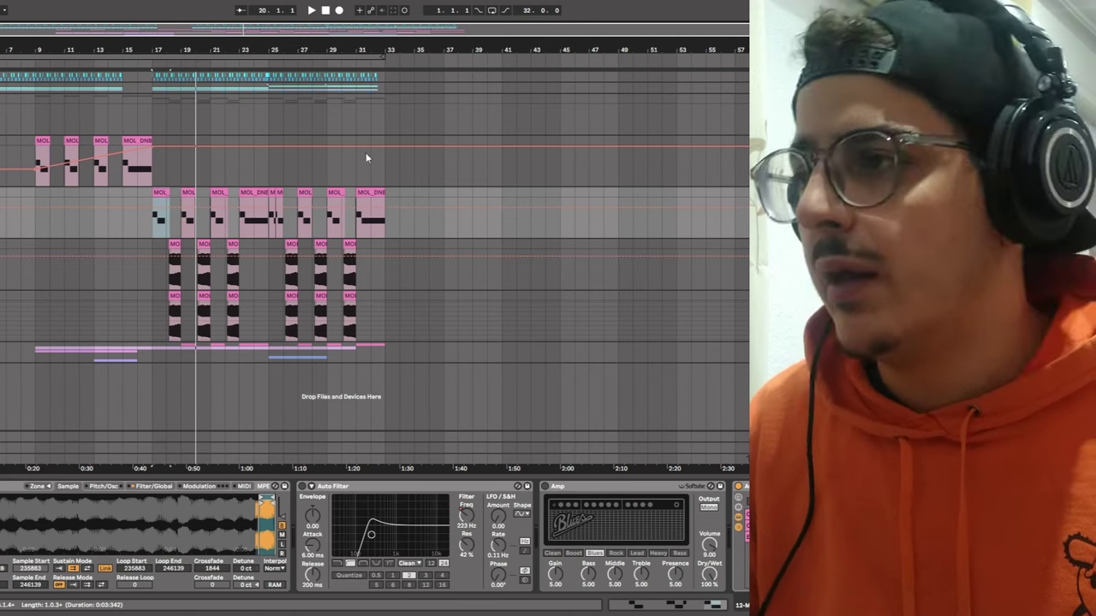
Show the intro bass track's sampler and Auto Filter, and play the arrangement from the first intro clip at bar 9.
{"action": "left_click", "coordinate": [645, 152]}
{"action": "left_click", "coordinate": [36, 142]}
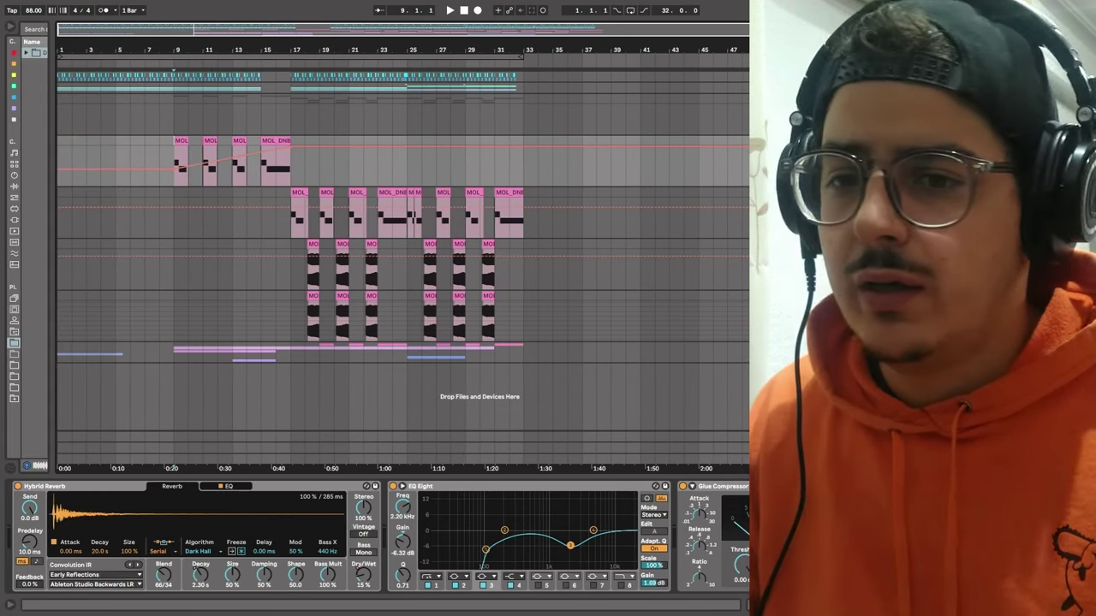
{"action": "scroll", "coordinate": [373, 536], "scroll_direction": "left", "scroll_amount": 10}
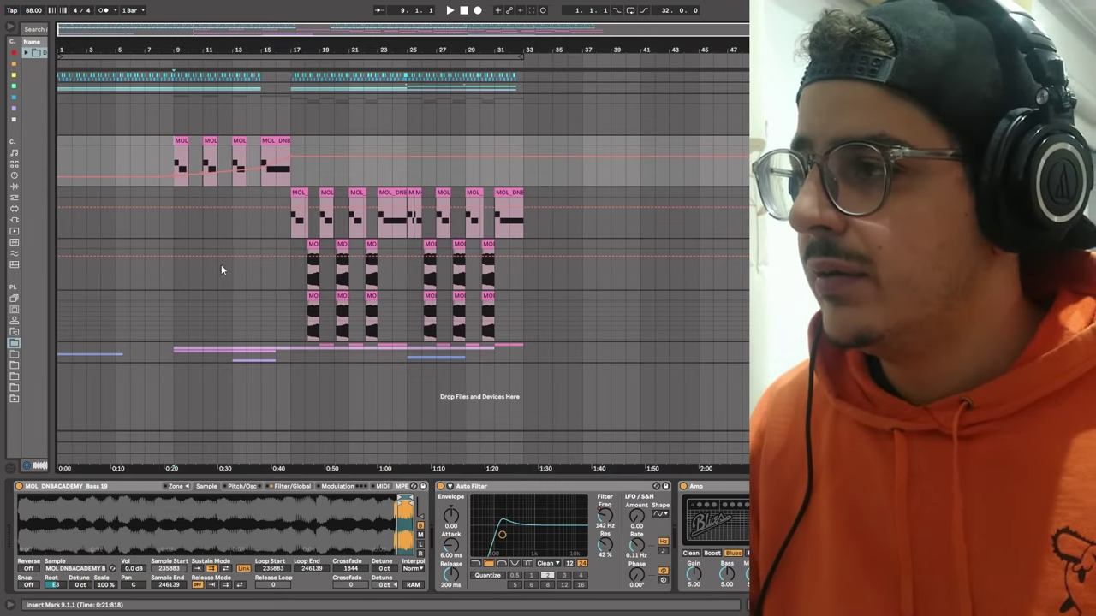
{"action": "left_click", "coordinate": [133, 161]}
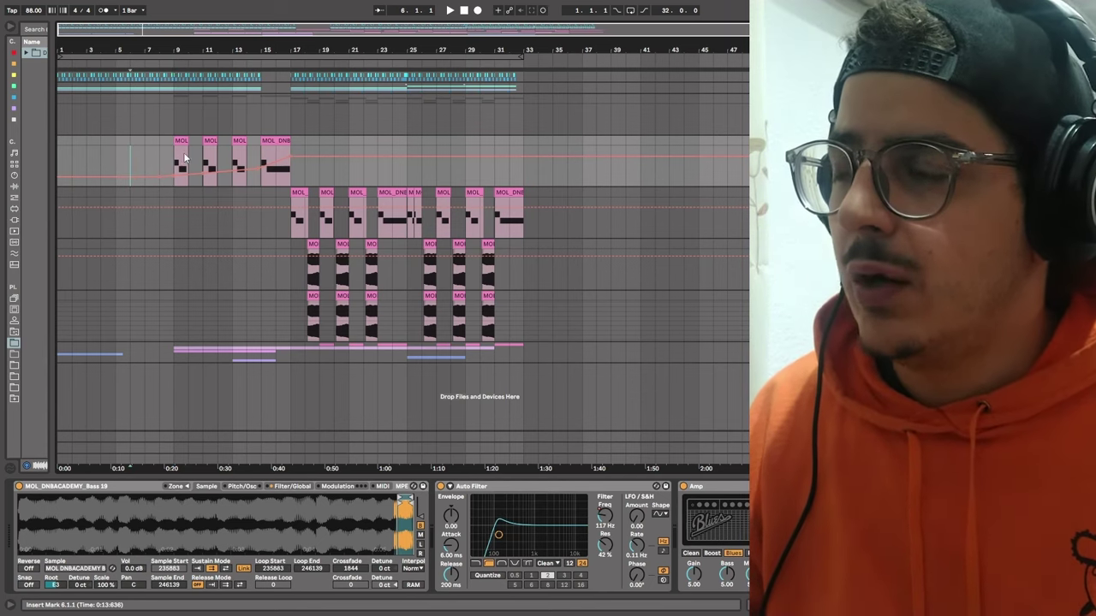
{"action": "left_click", "coordinate": [176, 162]}
{"action": "key", "text": "space"}
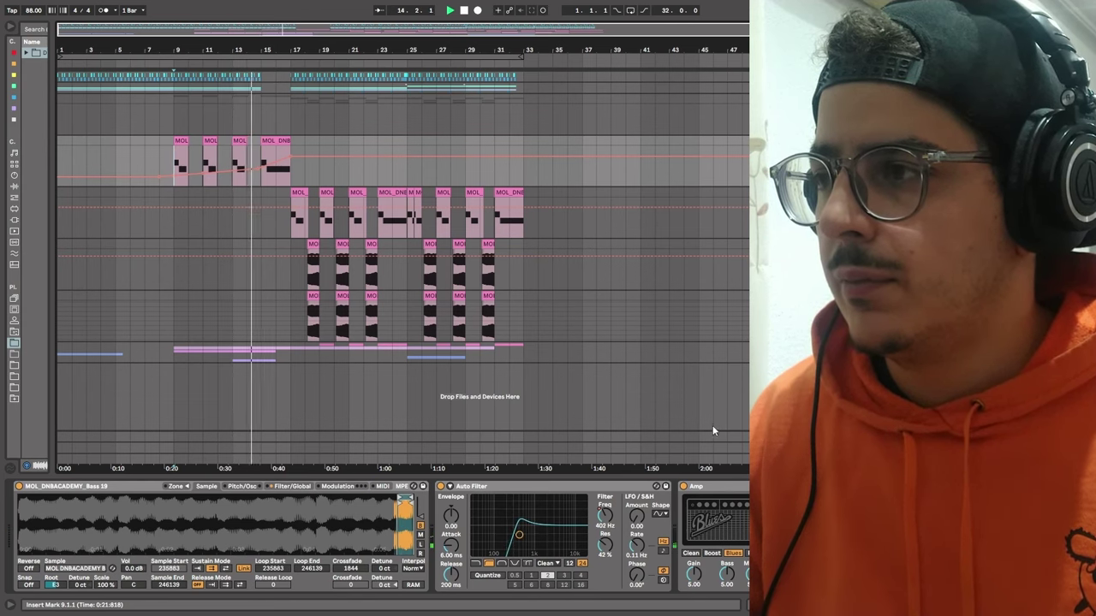
Compare the intro bass track's Auto Filter, Amp and Hybrid Reverb chain with the drop bass track's Audio Effect Rack.
{"action": "scroll", "coordinate": [375, 535], "scroll_direction": "right", "scroll_amount": 7}
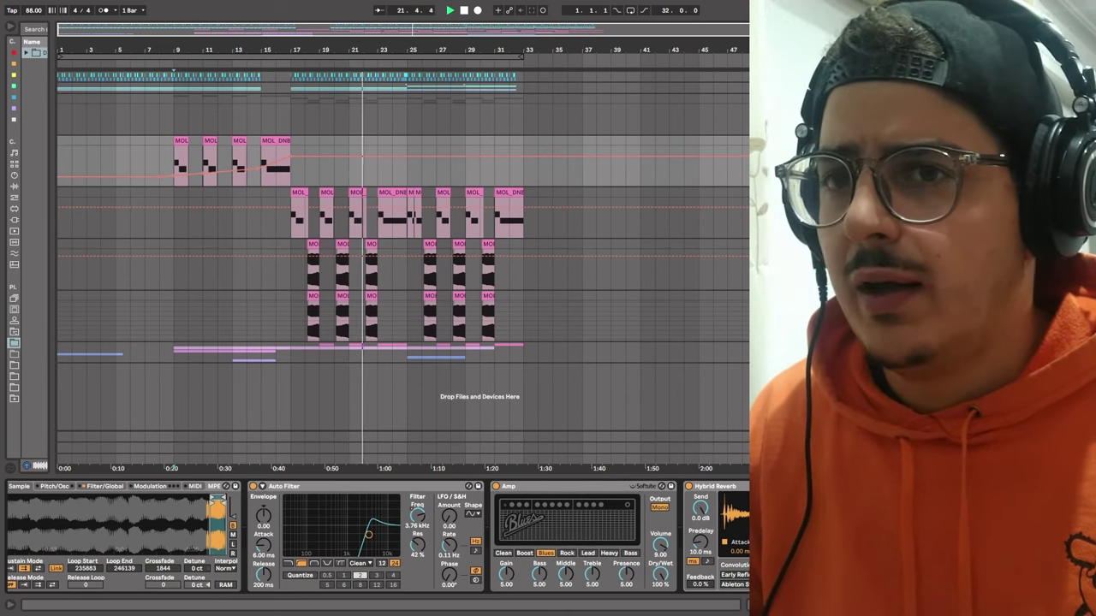
{"action": "left_click", "coordinate": [599, 213]}
{"action": "scroll", "coordinate": [376, 535], "scroll_direction": "right", "scroll_amount": 5}
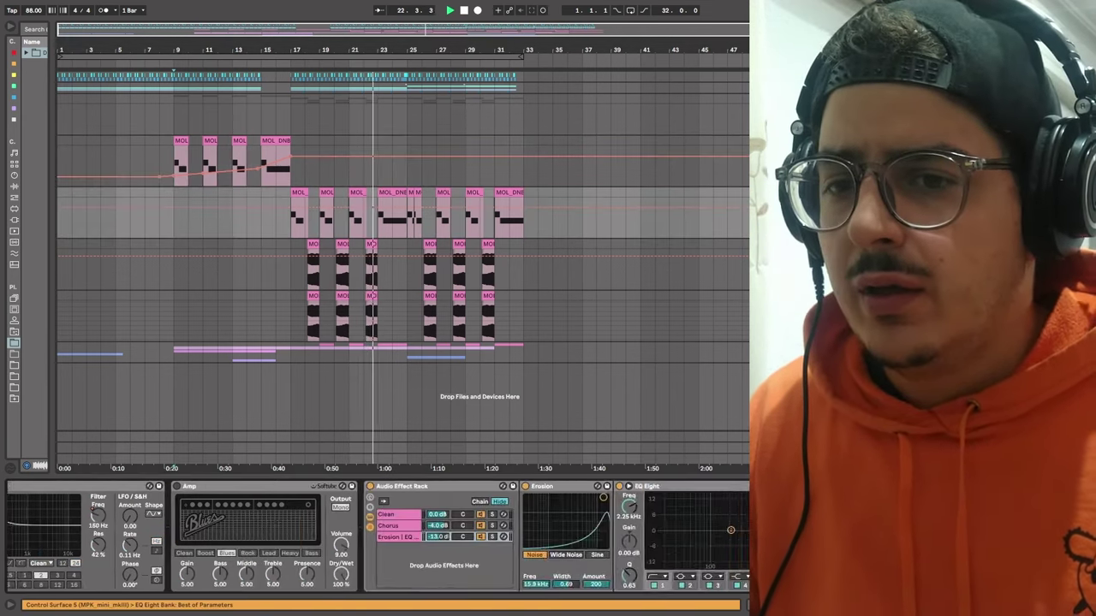
{"action": "scroll", "coordinate": [377, 535], "scroll_direction": "left", "scroll_amount": 5}
{"action": "key", "text": "Up"}
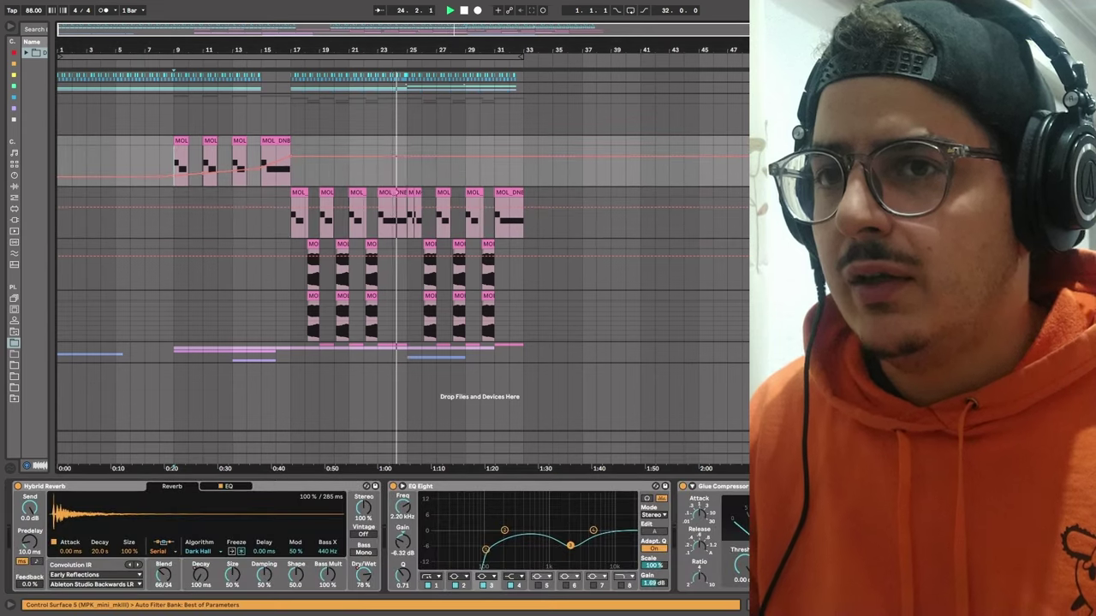
{"action": "scroll", "coordinate": [584, 514], "scroll_direction": "left", "scroll_amount": 5}
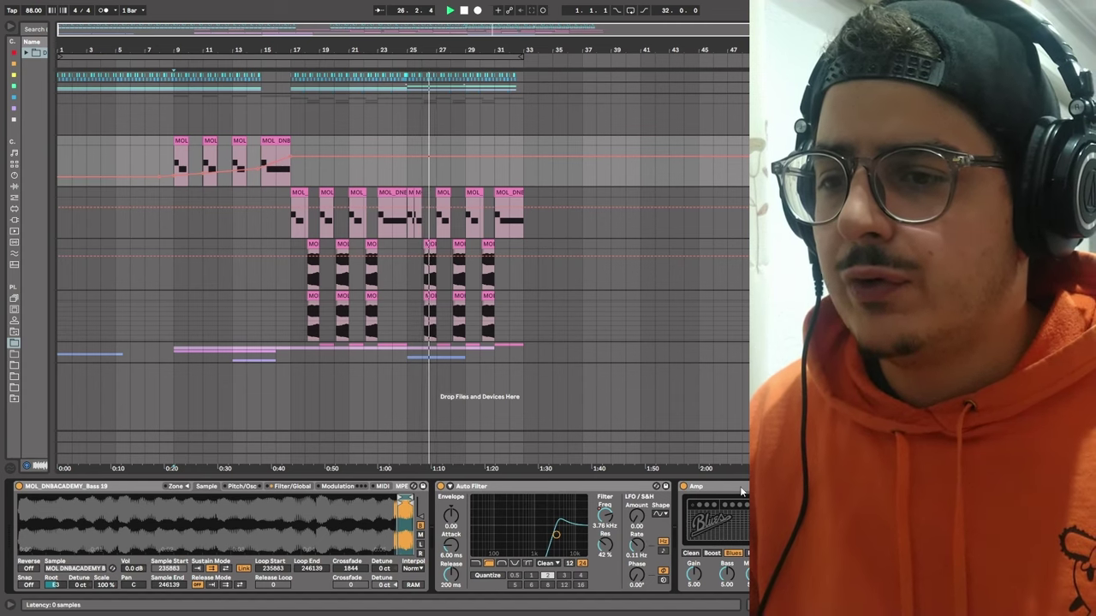
Audition the filter sweep on the first intro bass clip at bar 9 and on the last intro clip at bar 15.
{"action": "left_click", "coordinate": [180, 163]}
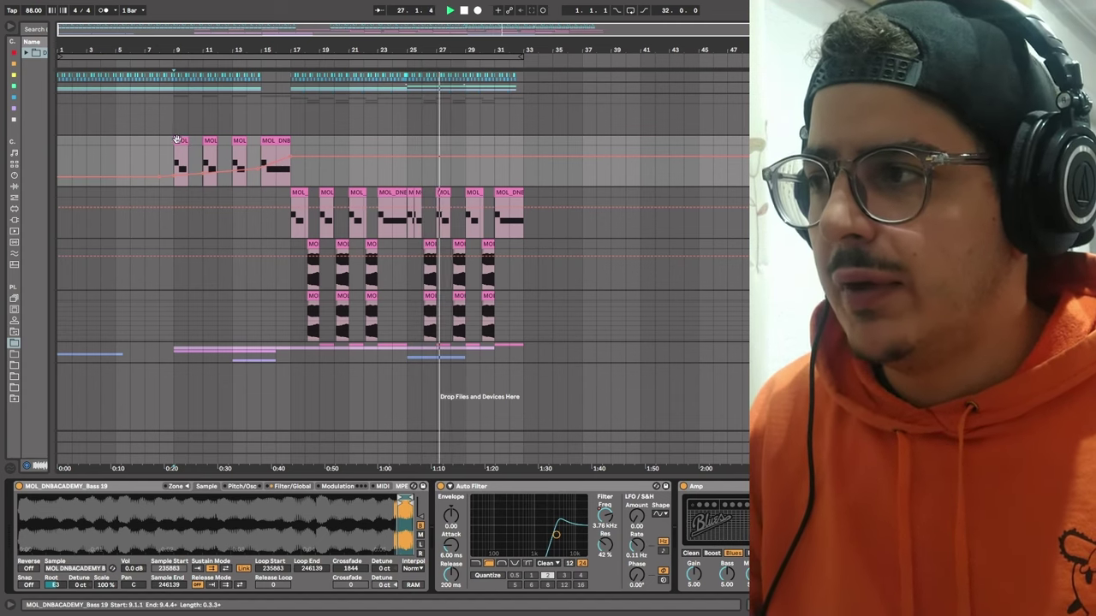
{"action": "key", "text": "space"}
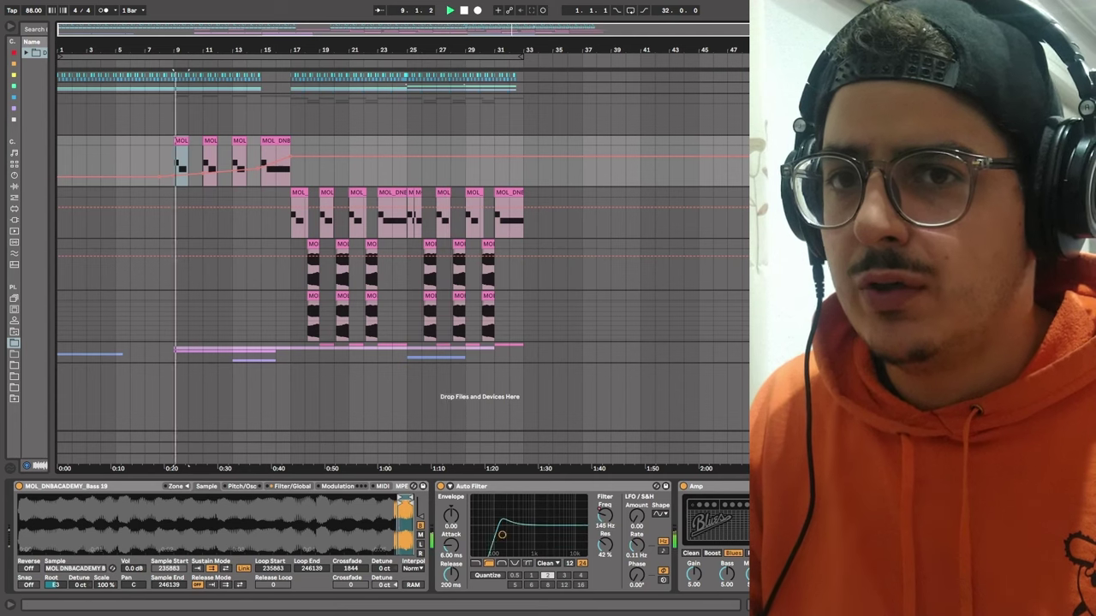
{"action": "left_click", "coordinate": [269, 140]}
{"action": "key", "text": "space"}
{"action": "key", "text": "space"}
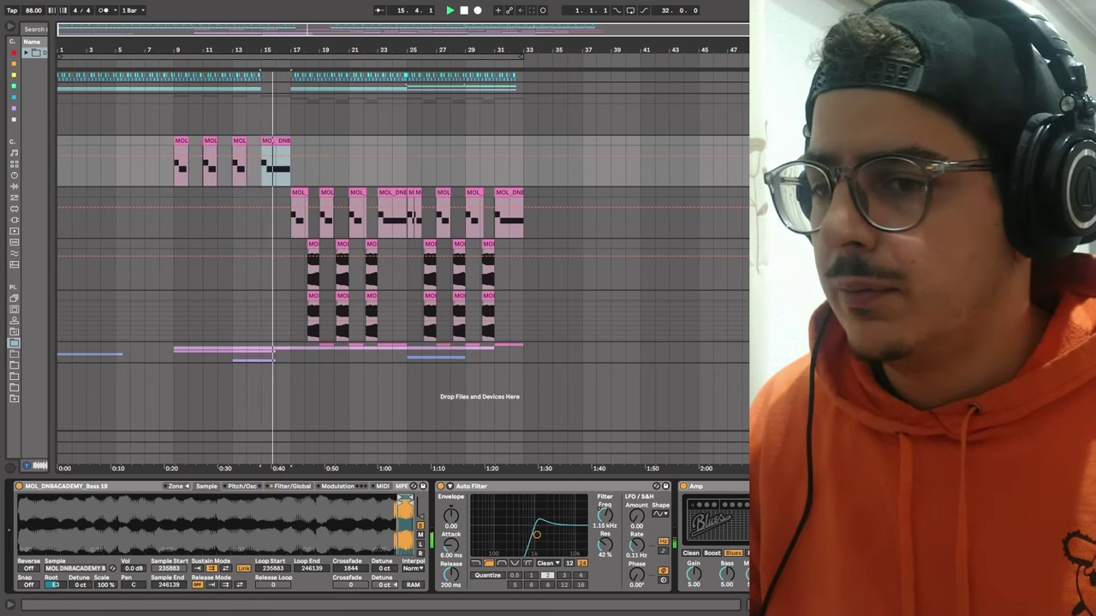
Show the Hybrid Reverb automation on the intro bass track, select bars 15 to 17 and play into the drop.
{"action": "scroll", "coordinate": [377, 537], "scroll_direction": "right", "scroll_amount": 5}
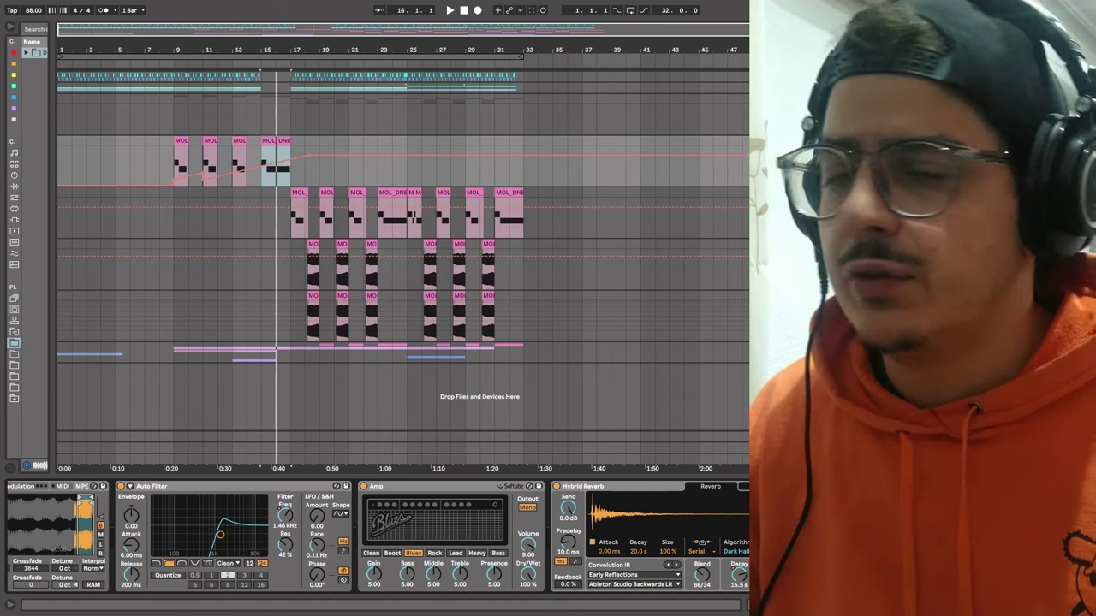
{"action": "scroll", "coordinate": [374, 535], "scroll_direction": "right", "scroll_amount": 5}
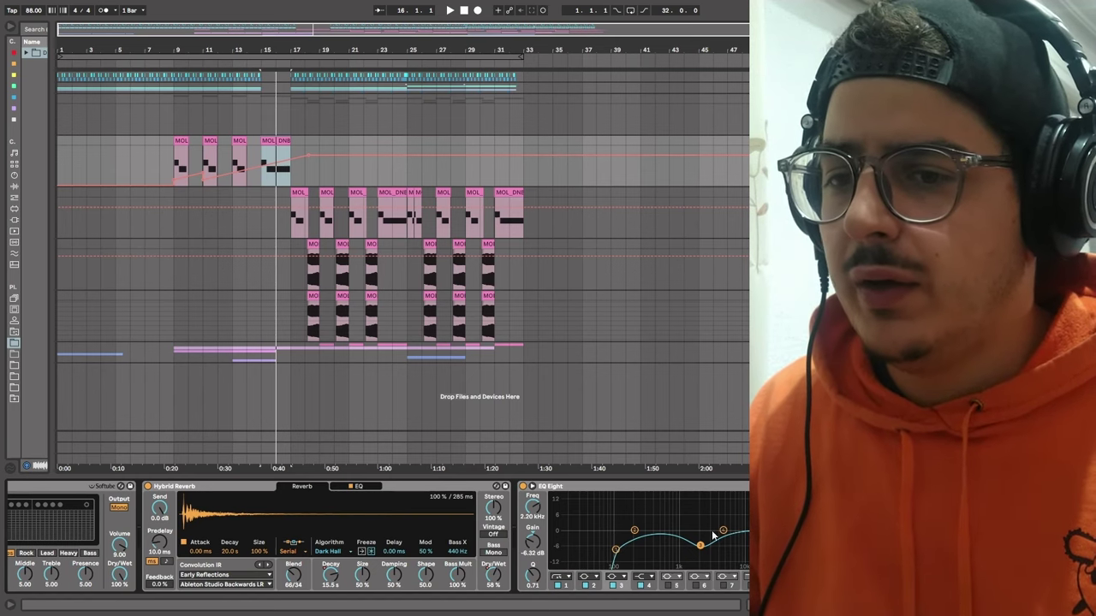
{"action": "scroll", "coordinate": [376, 539], "scroll_direction": "right", "scroll_amount": 1}
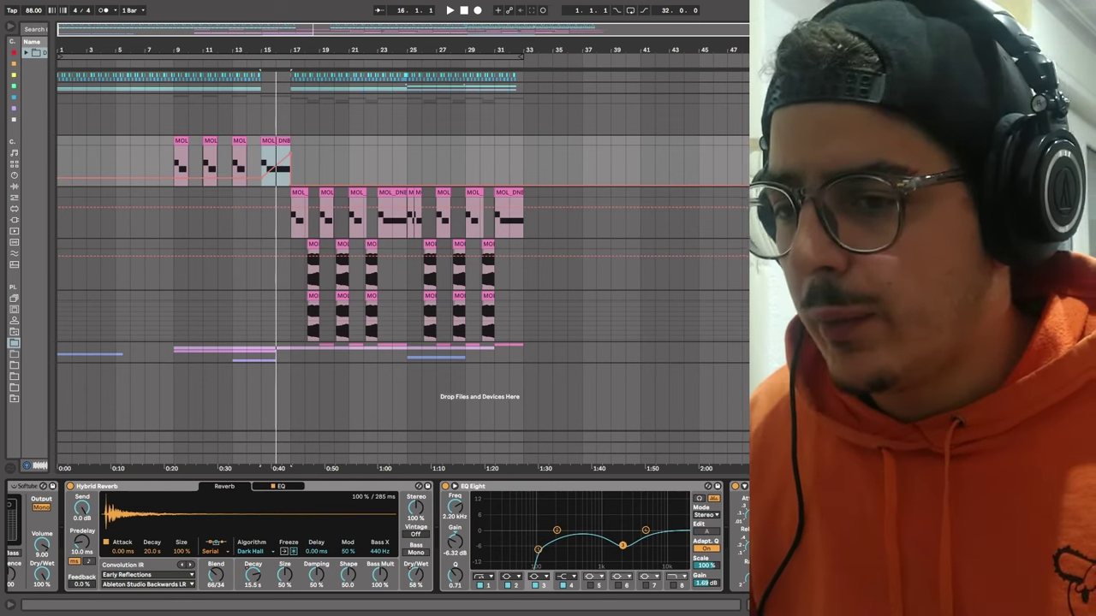
{"action": "left_click", "coordinate": [263, 164]}
{"action": "left_click_drag", "start_coordinate": [267, 165], "coordinate": [291, 165]}
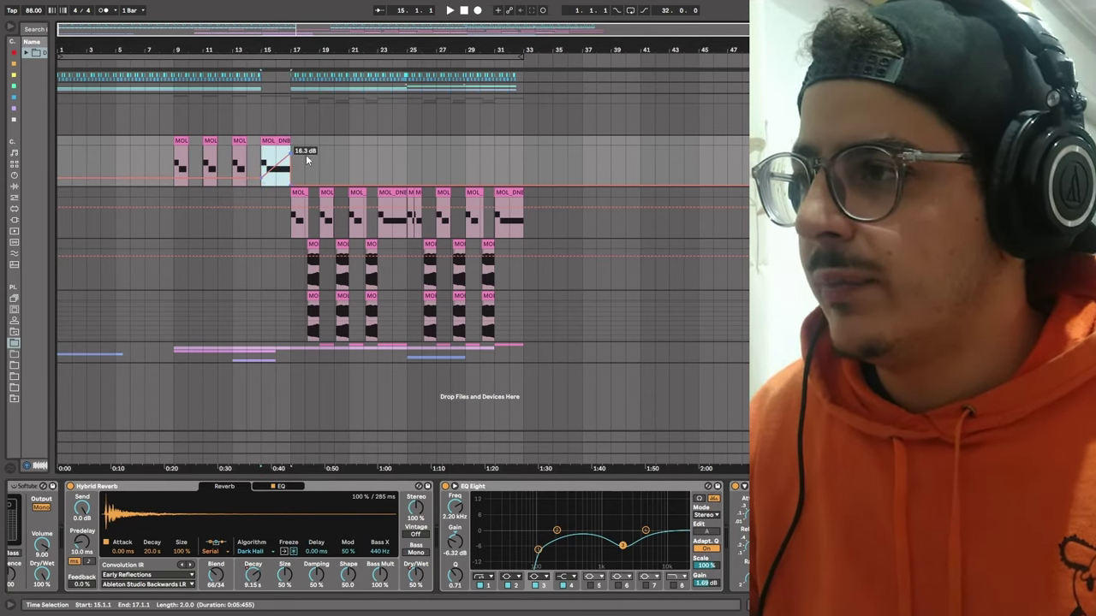
{"action": "key", "text": "space"}
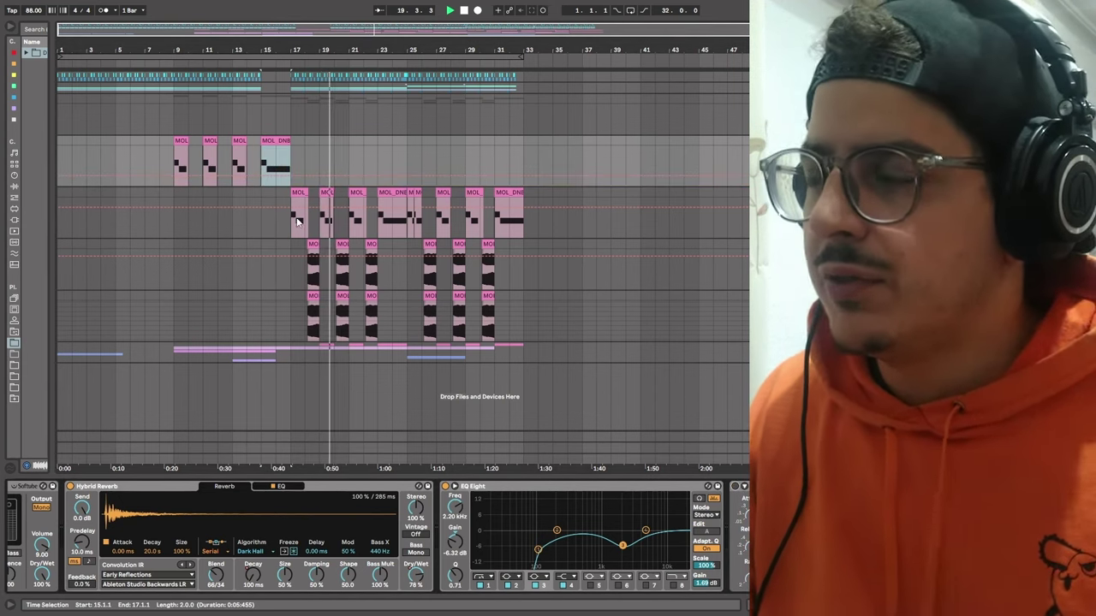
Replay the last intro bass clip, show the Glue Compressor makeup automation, and play the drop from bar 17.
{"action": "left_click", "coordinate": [275, 140]}
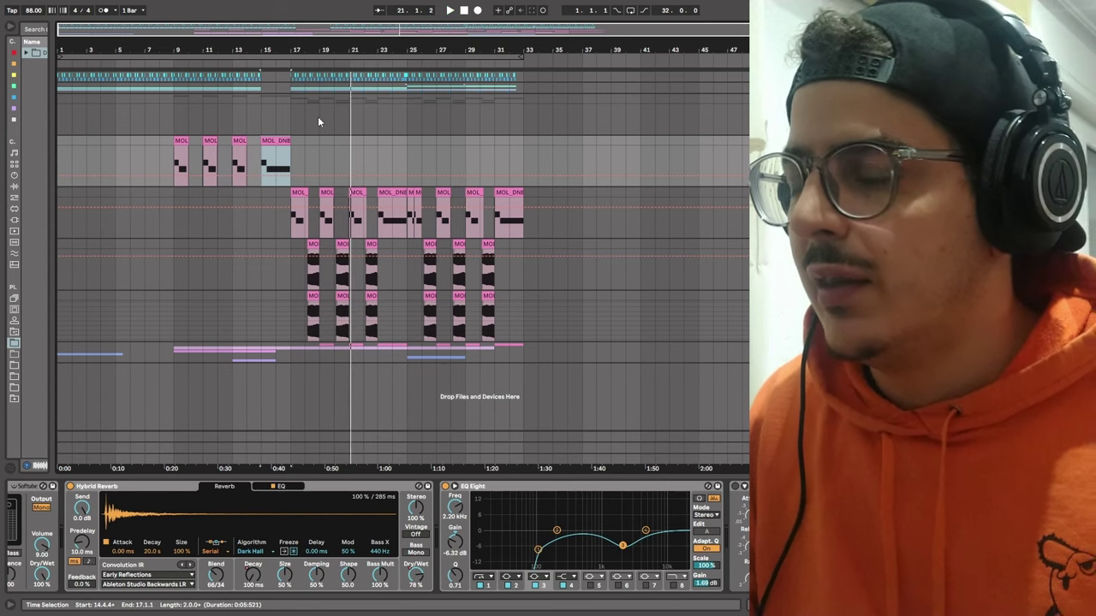
{"action": "key", "text": "space"}
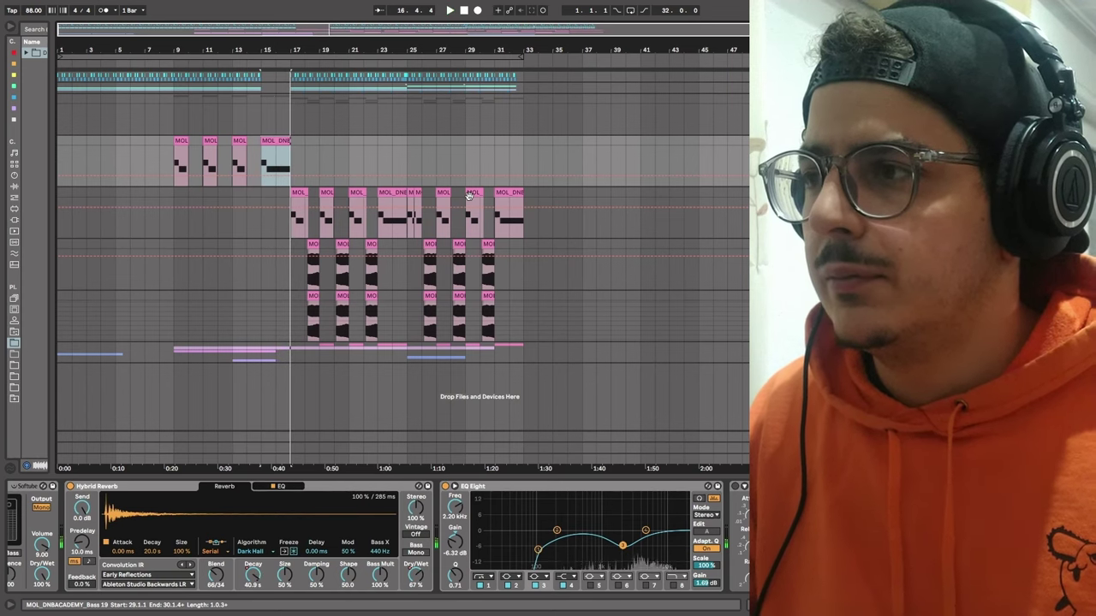
{"action": "scroll", "coordinate": [552, 518], "scroll_direction": "left", "scroll_amount": 5}
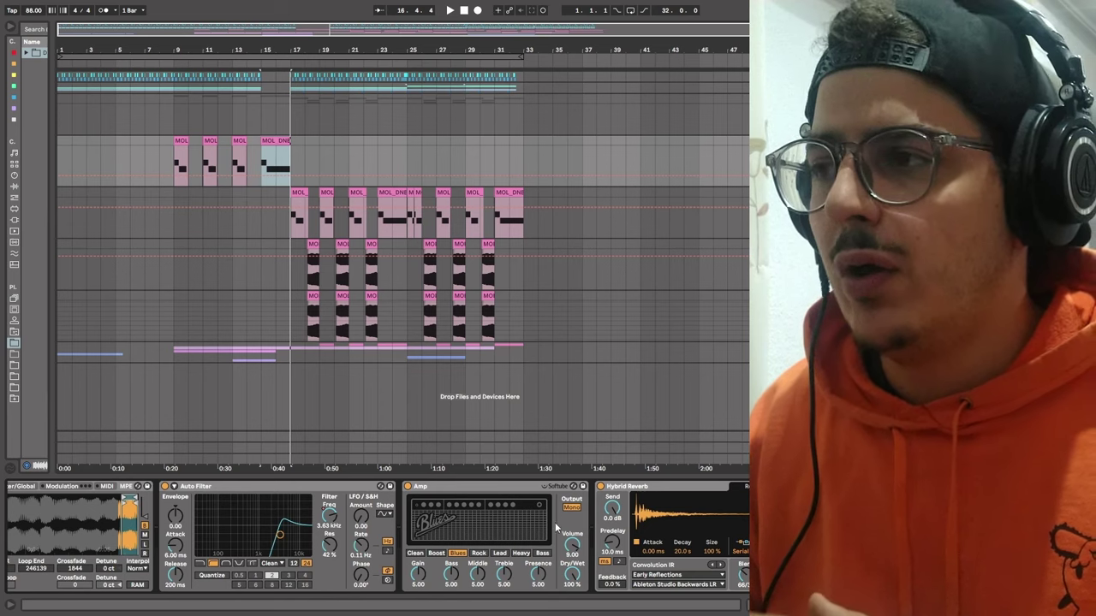
{"action": "scroll", "coordinate": [554, 522], "scroll_direction": "right", "scroll_amount": 5}
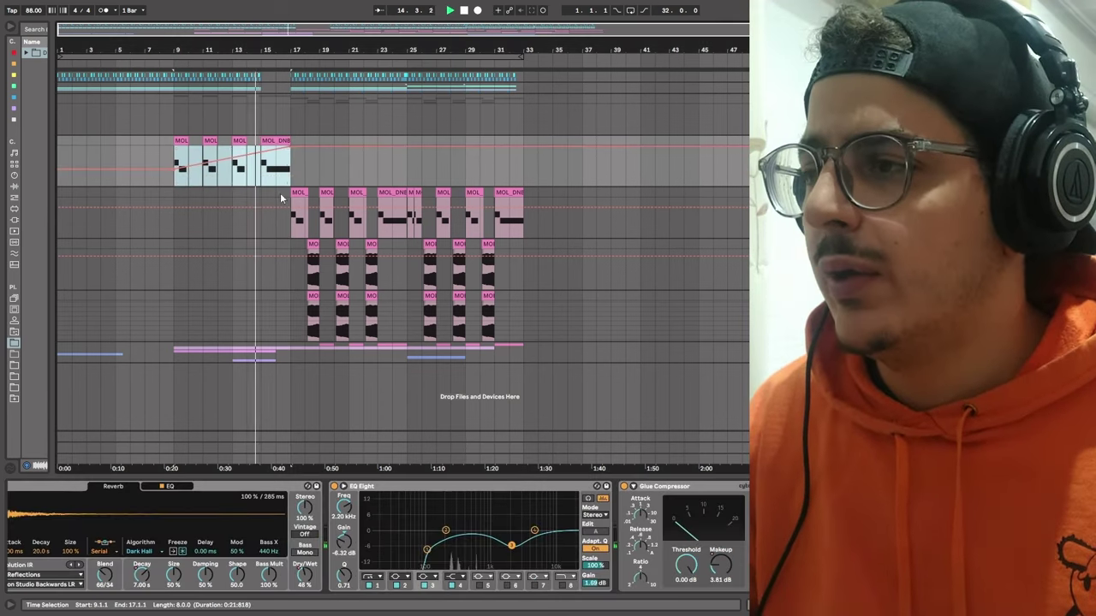
{"action": "left_click", "coordinate": [290, 169]}
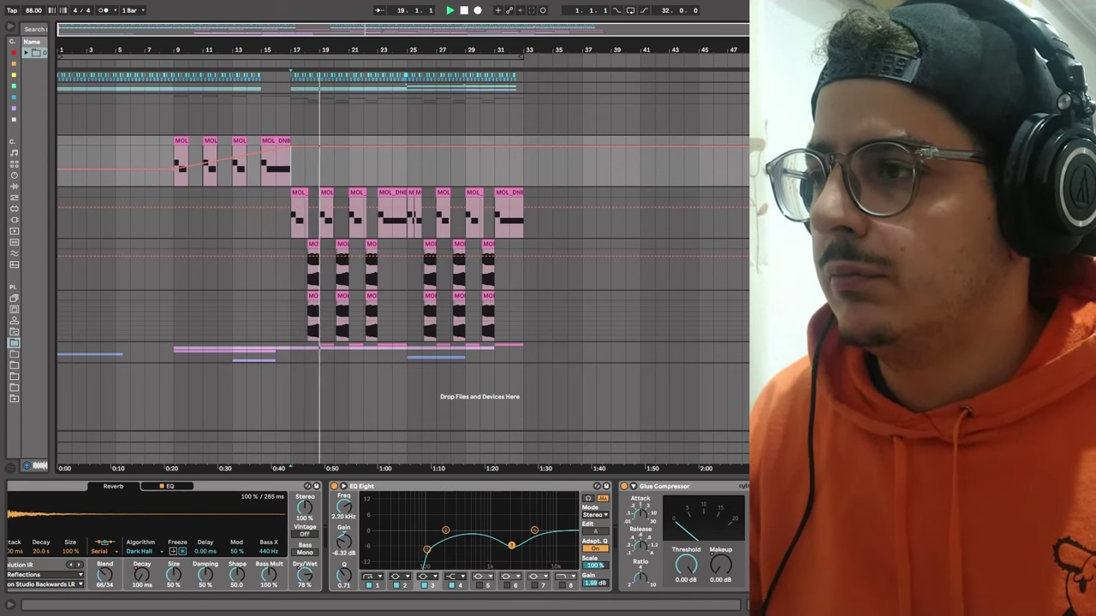
{"action": "key", "text": "space"}
Show the Auto Filter on the Bass 27 audio track and select its first clip near bar 18.
{"action": "left_click", "coordinate": [305, 264]}
{"action": "key", "text": "Up"}
{"action": "key", "text": "Down"}
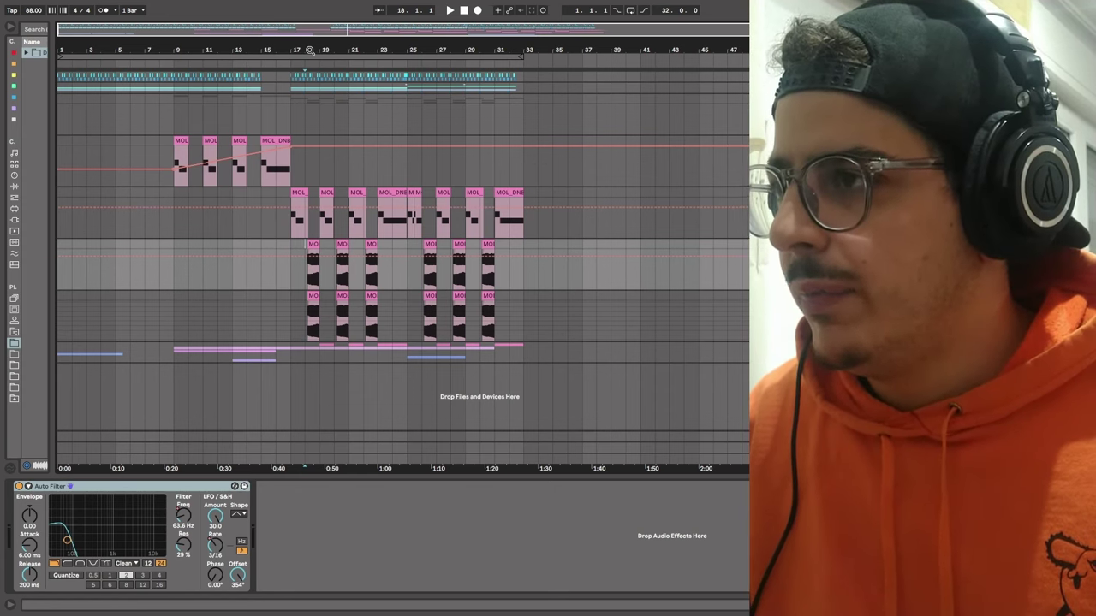
{"action": "left_click_drag", "start_coordinate": [310, 49], "coordinate": [370, 200]}
{"action": "left_click", "coordinate": [380, 243]}
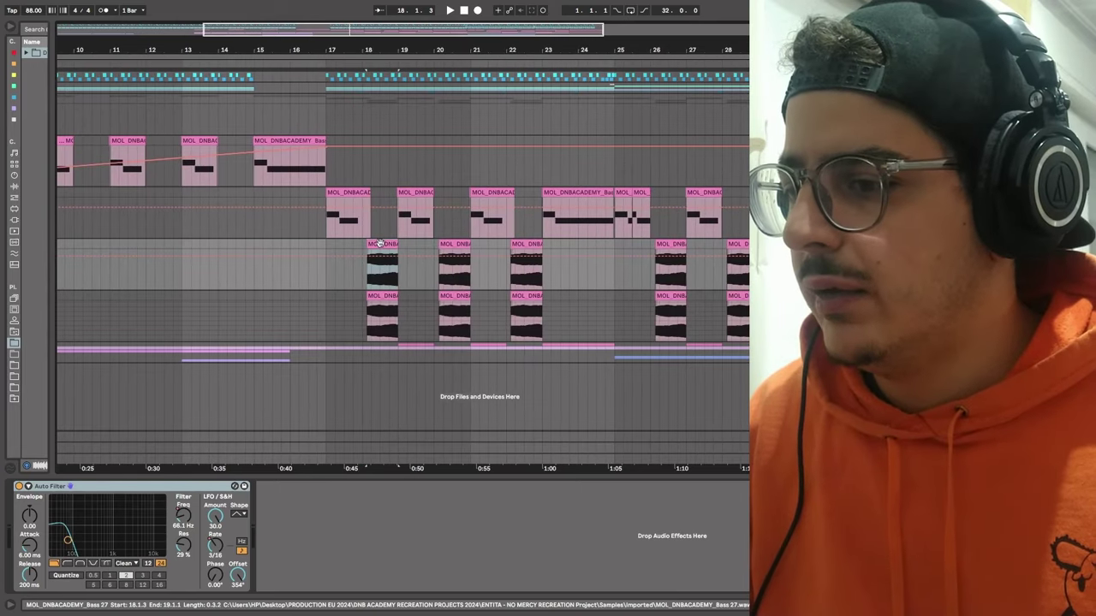
Bypass the Auto Filter and try extending the Bass 27 clip near bar 18 to hear more of the unwarped sample.
{"action": "left_click", "coordinate": [19, 486]}
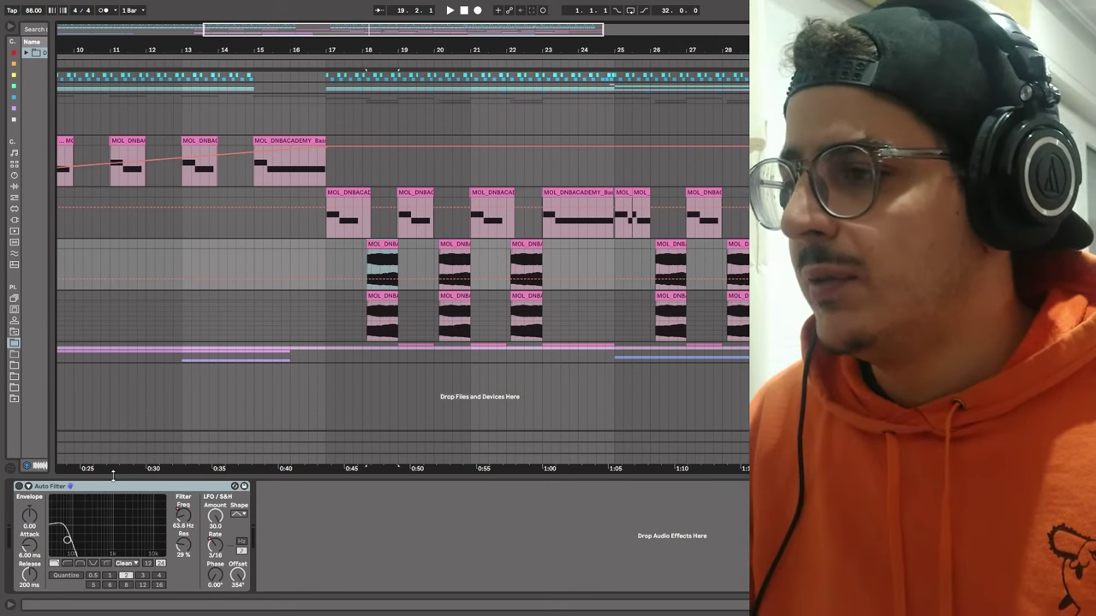
{"action": "left_click", "coordinate": [18, 487]}
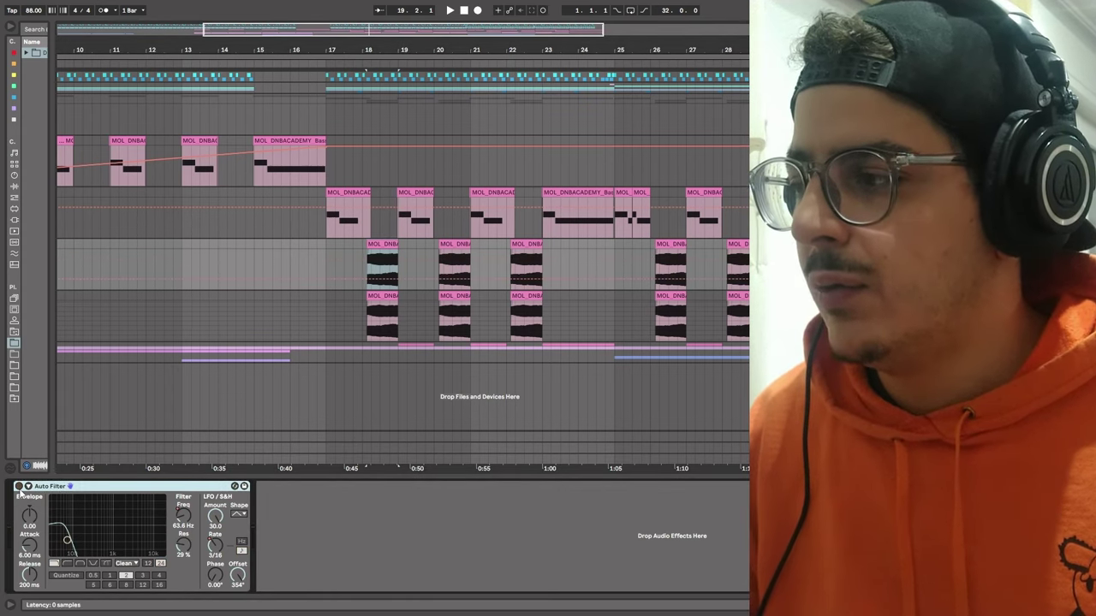
{"action": "mouse_move", "coordinate": [398, 257]}
{"action": "left_mouse_down"}
{"action": "mouse_move", "coordinate": [489, 255]}
{"action": "mouse_move", "coordinate": [470, 255]}
{"action": "left_mouse_up"}
{"action": "key", "text": "space"}
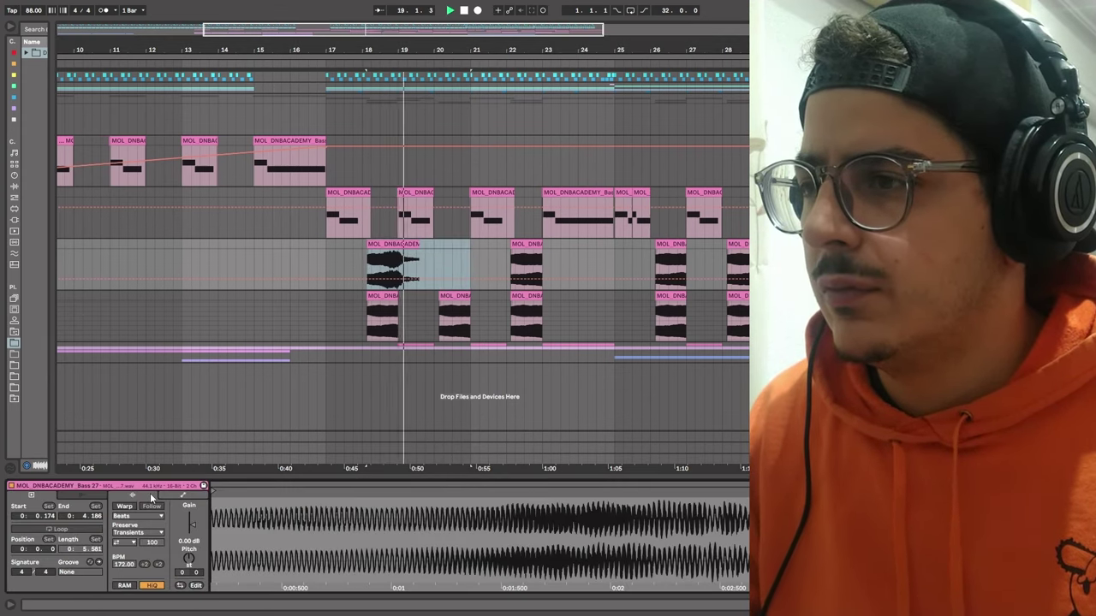
{"action": "left_click", "coordinate": [124, 506]}
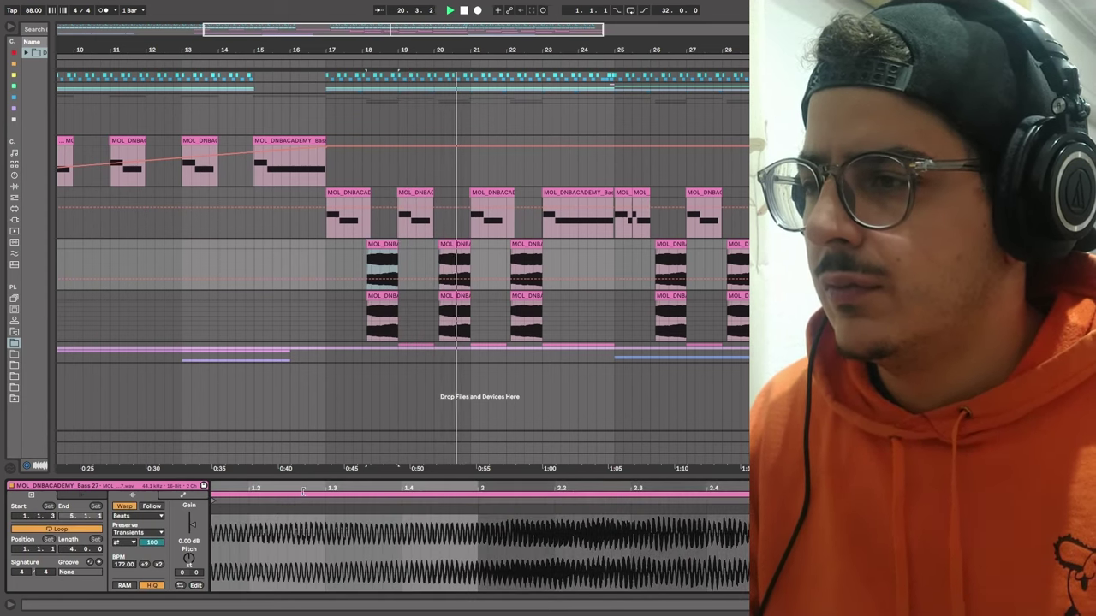
Return to the Bass 27 track's Auto Filter, stop playback and show the filter frequency automation.
{"action": "key", "text": "shift+Tab"}
{"action": "key", "text": "space"}
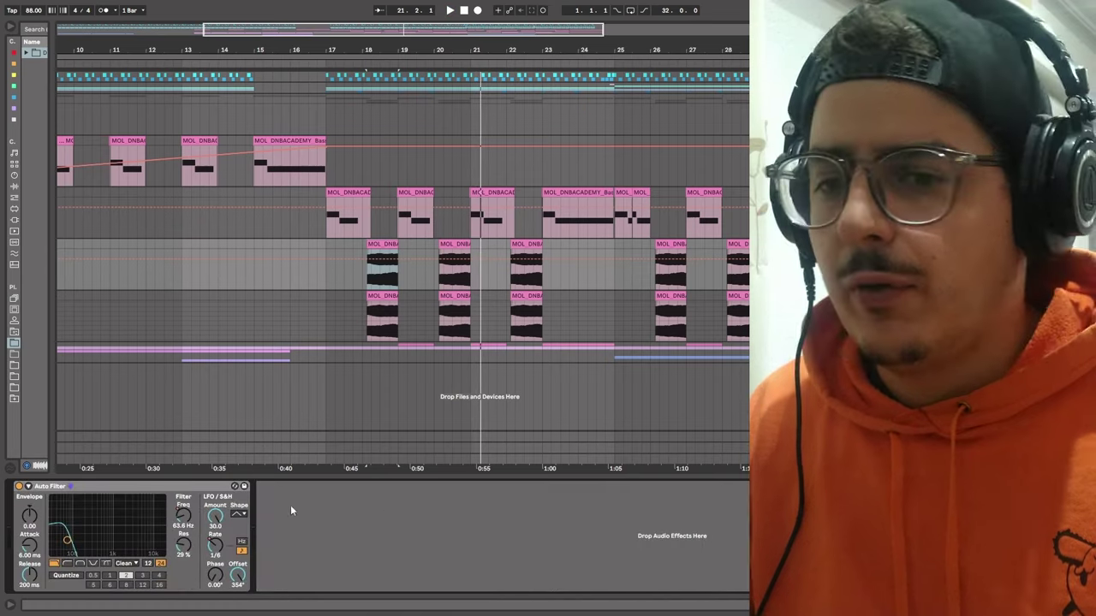
{"action": "left_click", "coordinate": [182, 516]}
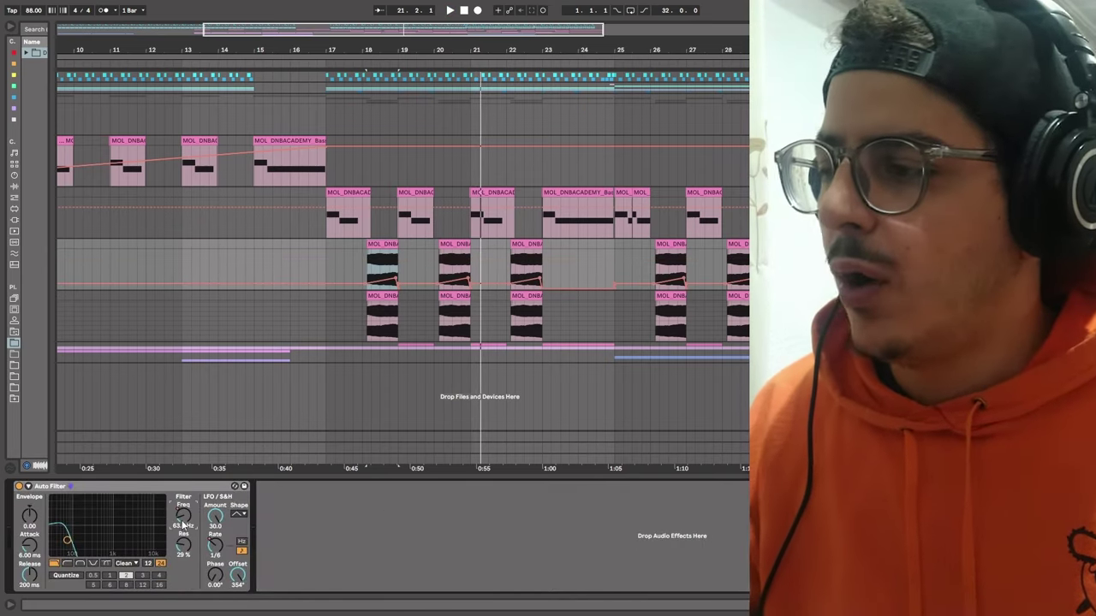
Show the automation of the Auto Filter's LFO rate on the Bass 27 track and examine its values from bar 18 to bar 21.
{"action": "right_click", "coordinate": [182, 520]}
{"action": "left_click", "coordinate": [200, 530]}
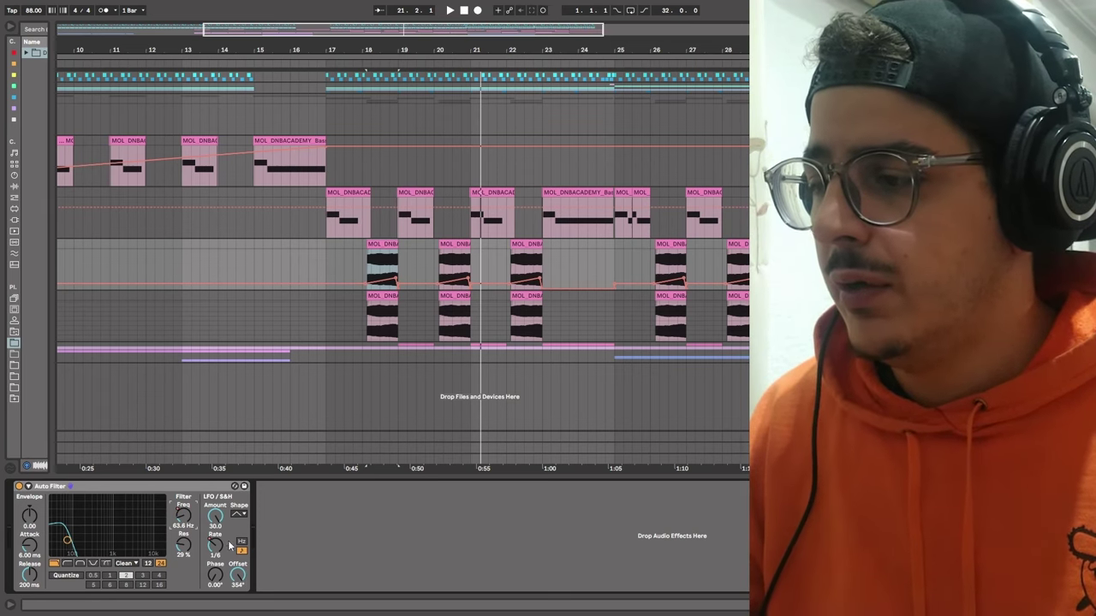
{"action": "right_click", "coordinate": [219, 542]}
{"action": "left_click", "coordinate": [243, 477]}
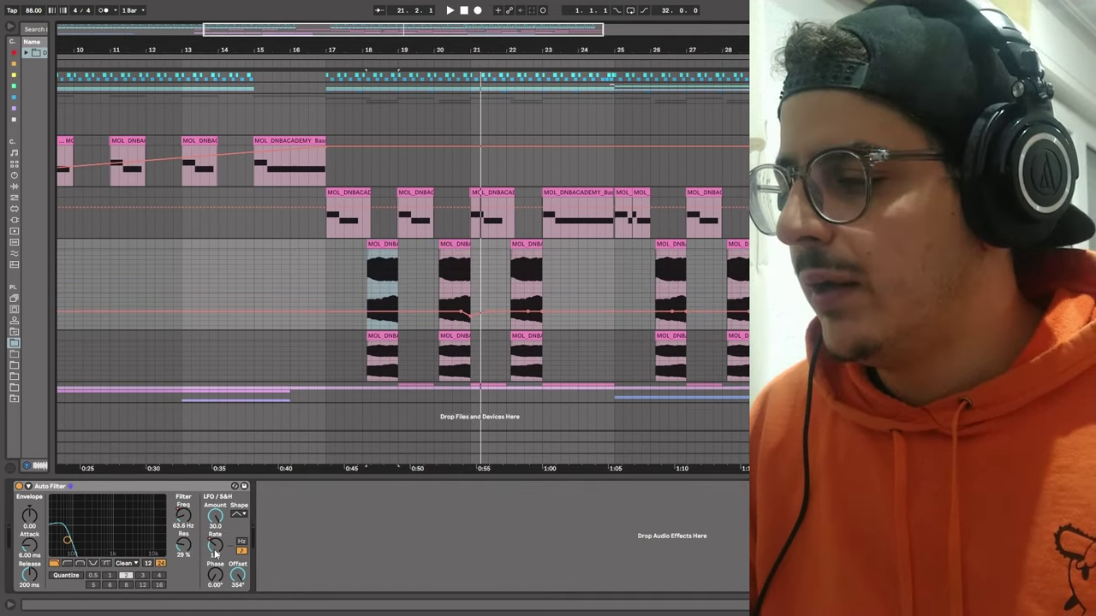
{"action": "right_click", "coordinate": [214, 547]}
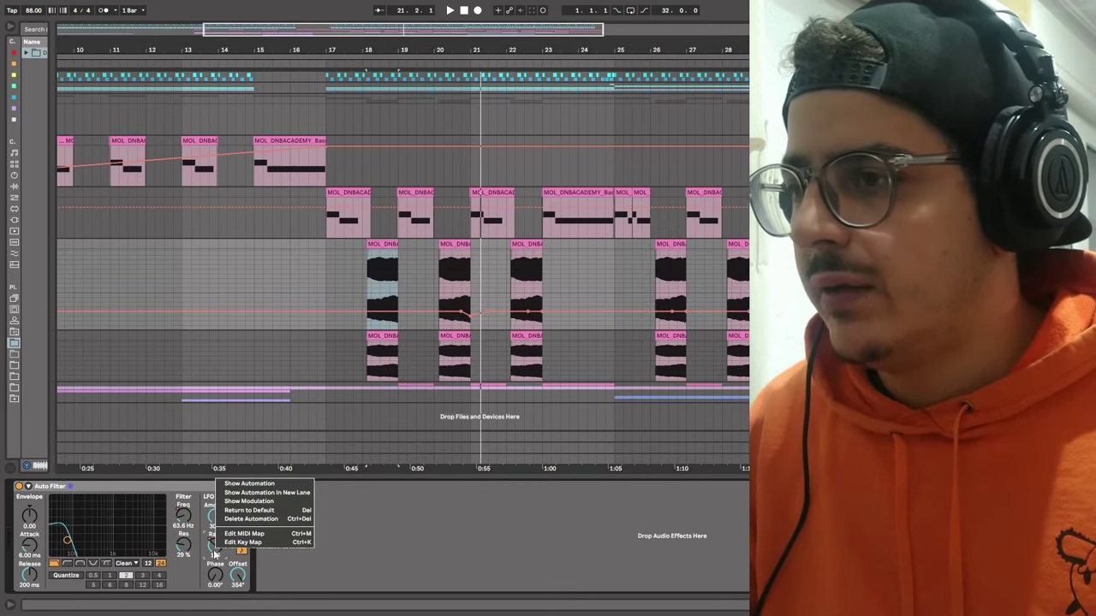
{"action": "left_click", "coordinate": [230, 484]}
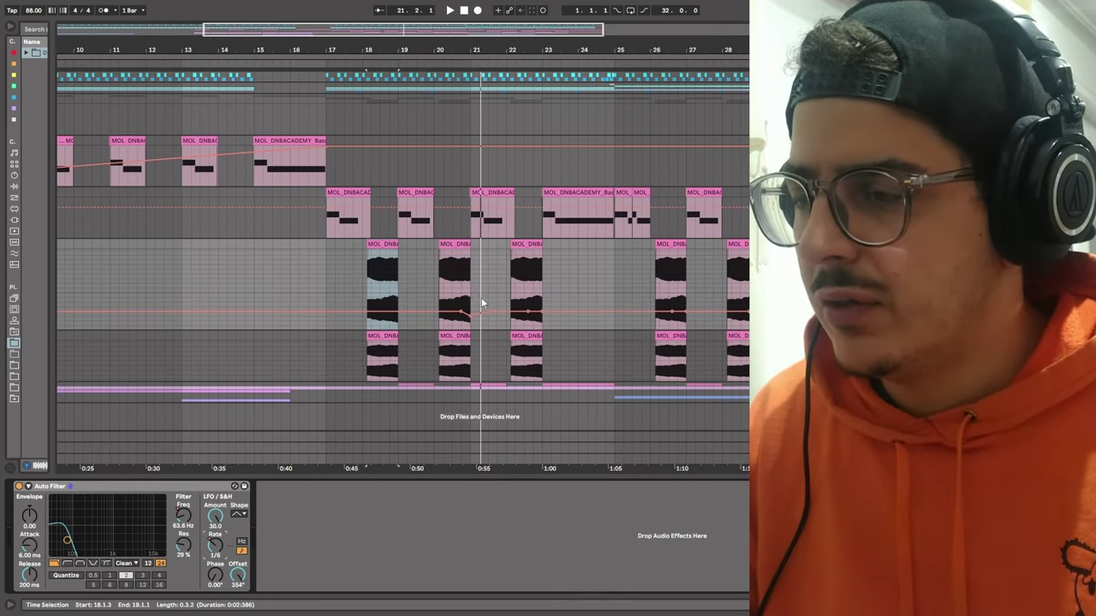
{"action": "left_click_drag", "start_coordinate": [472, 304], "coordinate": [463, 311]}
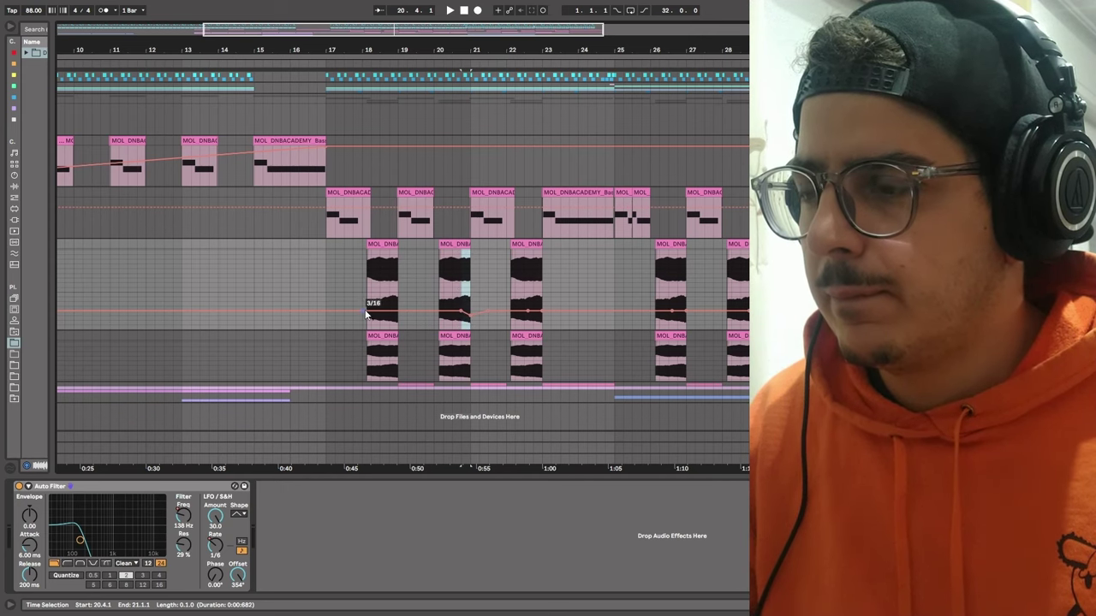
{"action": "left_click", "coordinate": [474, 317]}
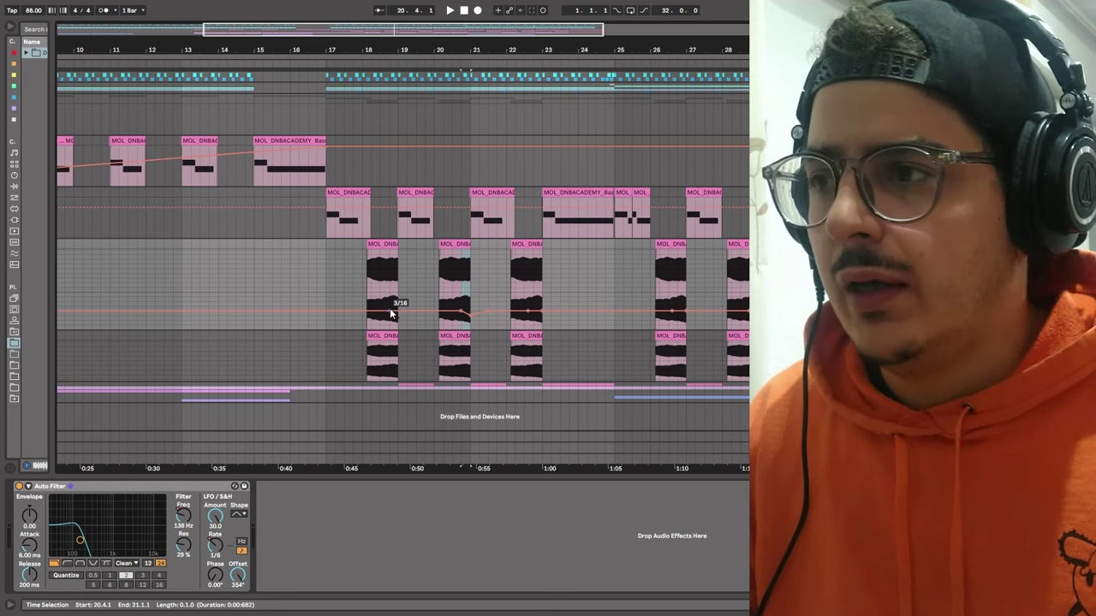
{"action": "left_click", "coordinate": [388, 267]}
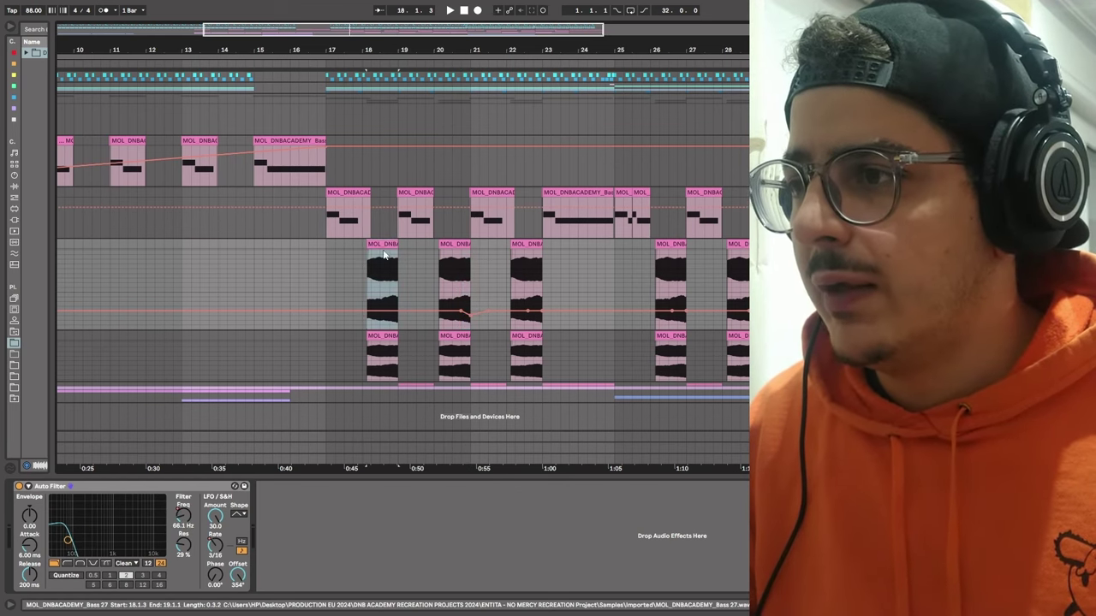
Review the Auto Filter's LFO shape choices, keep the triangle wave, and play the Bass 27 clip near bar 18.
{"action": "left_click", "coordinate": [240, 516]}
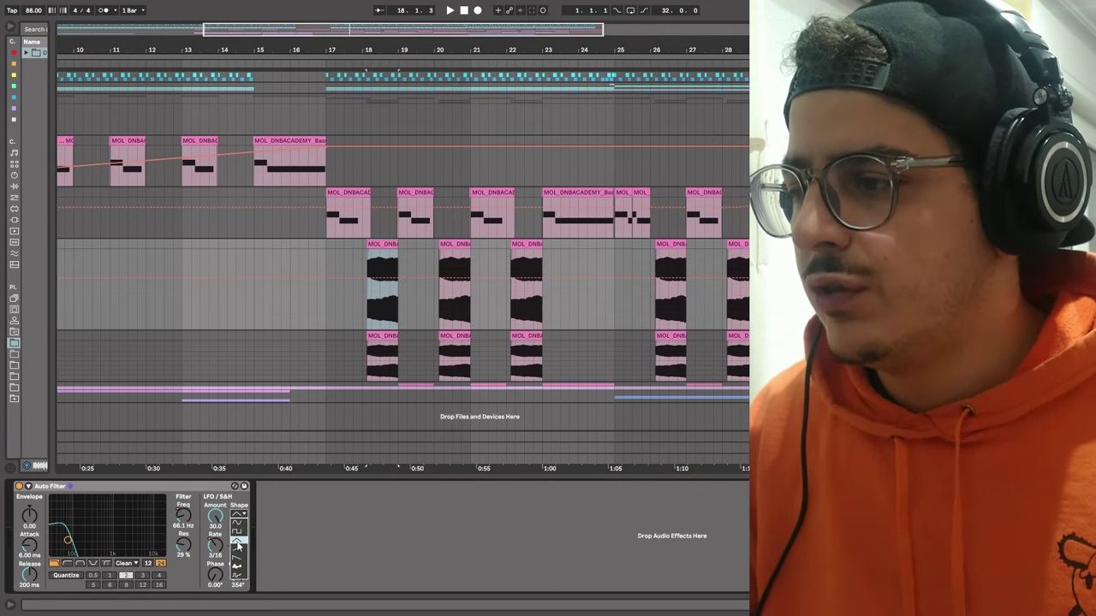
{"action": "left_click", "coordinate": [238, 545]}
{"action": "key", "text": "space"}
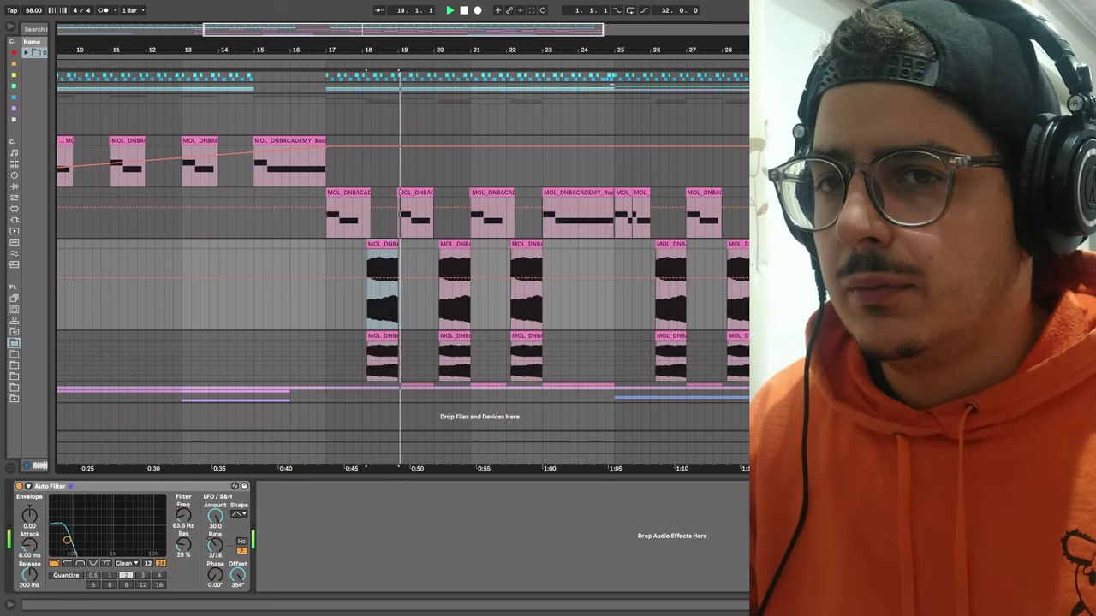
{"action": "key", "text": "space"}
{"action": "key", "text": "space"}
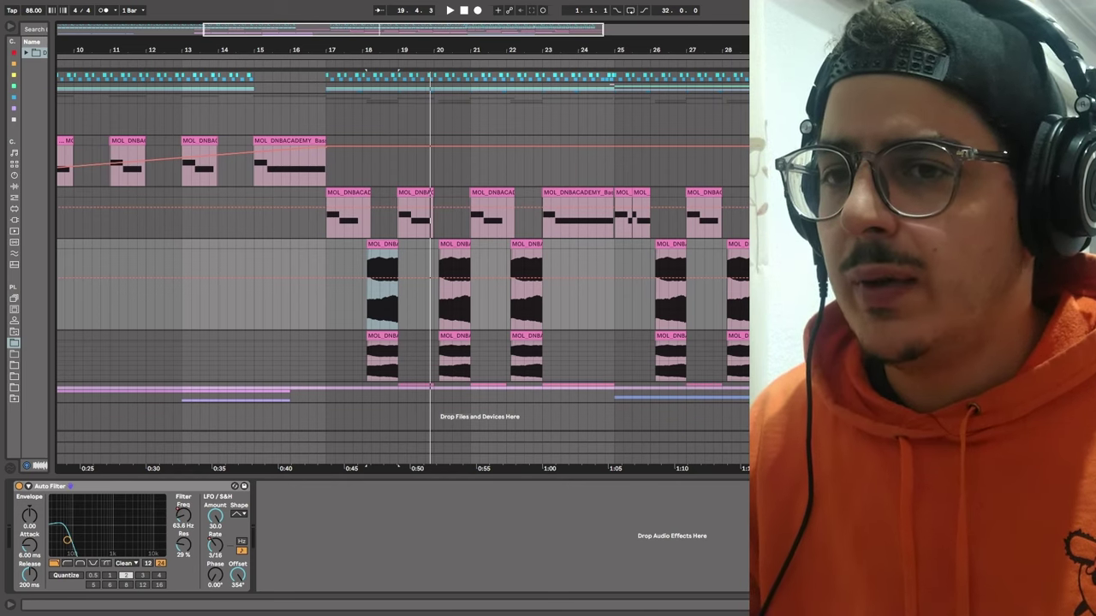
Examine the effects chain on the duplicate Bass 27 track below, including the second Auto Filter's frequency, Amp and Hybrid Reverb.
{"action": "key", "text": "Down"}
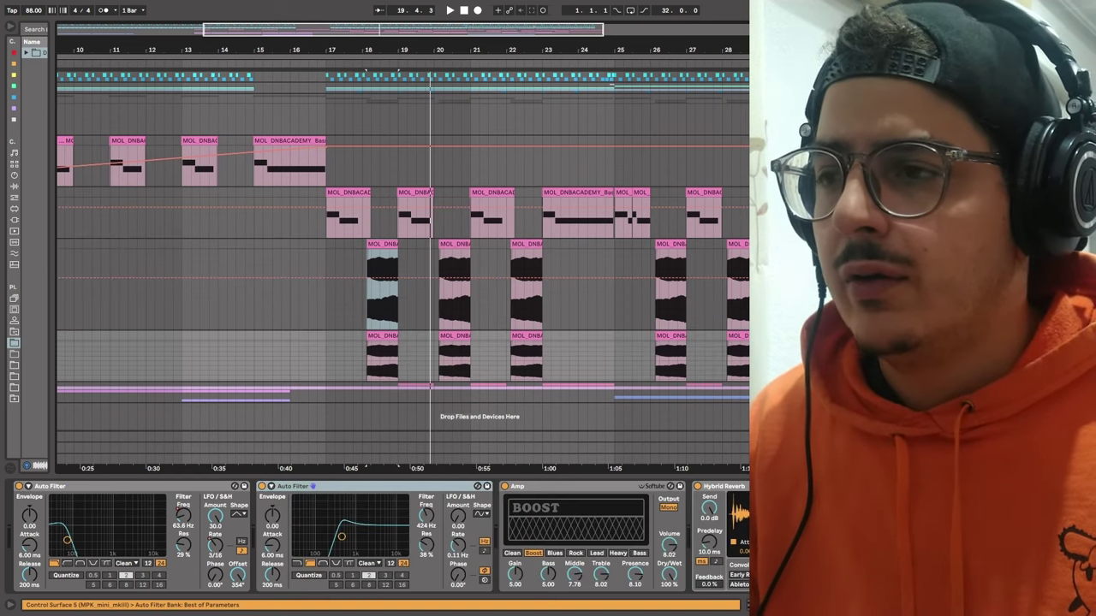
{"action": "left_click", "coordinate": [381, 334]}
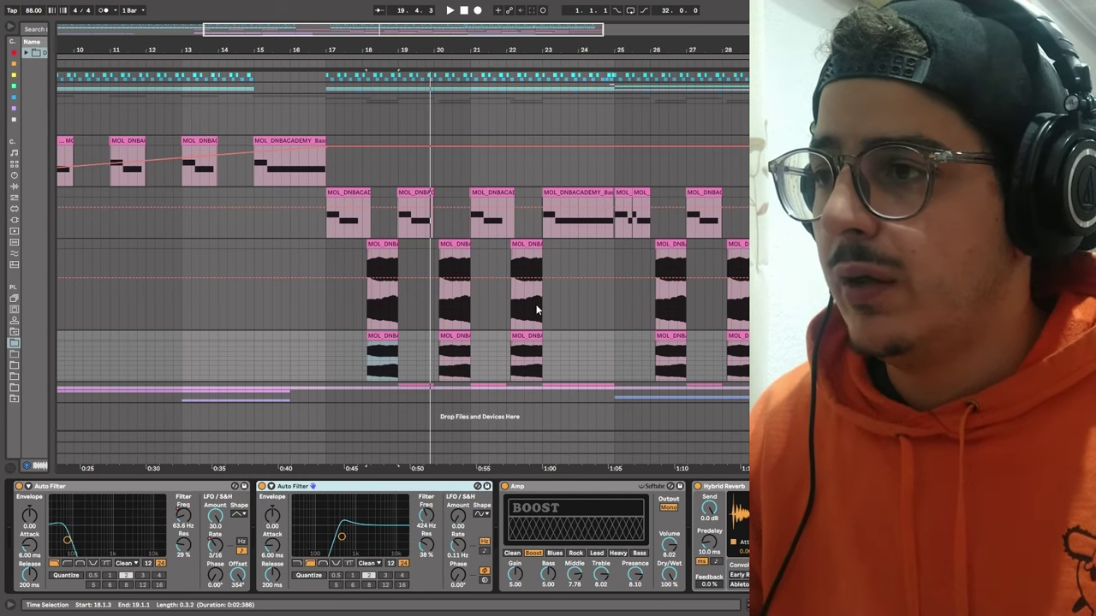
{"action": "left_click", "coordinate": [75, 488]}
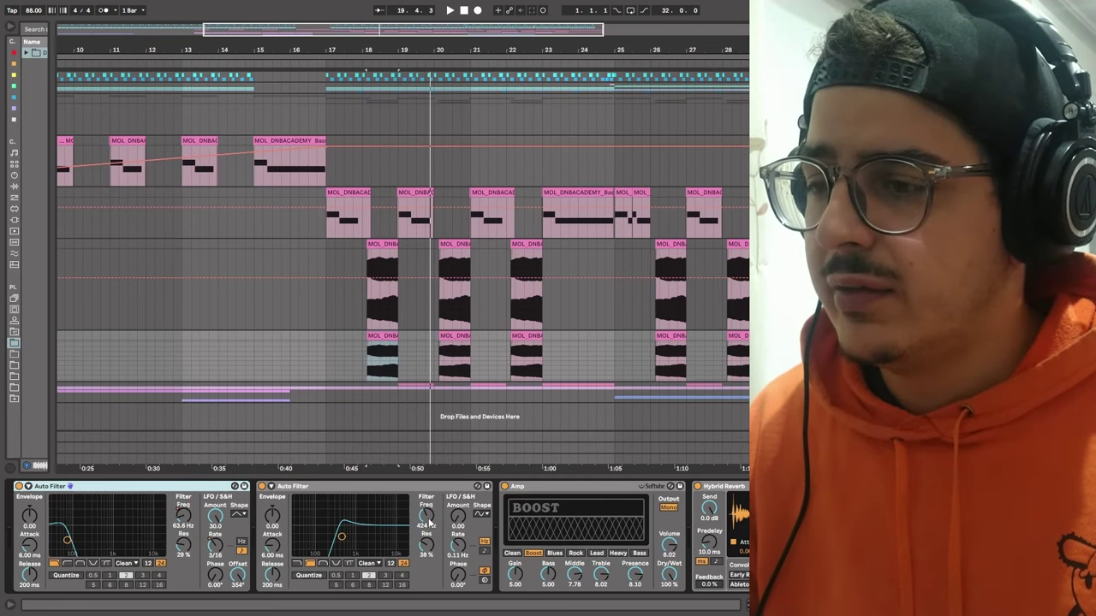
{"action": "right_click", "coordinate": [428, 519]}
{"action": "left_click", "coordinate": [435, 526]}
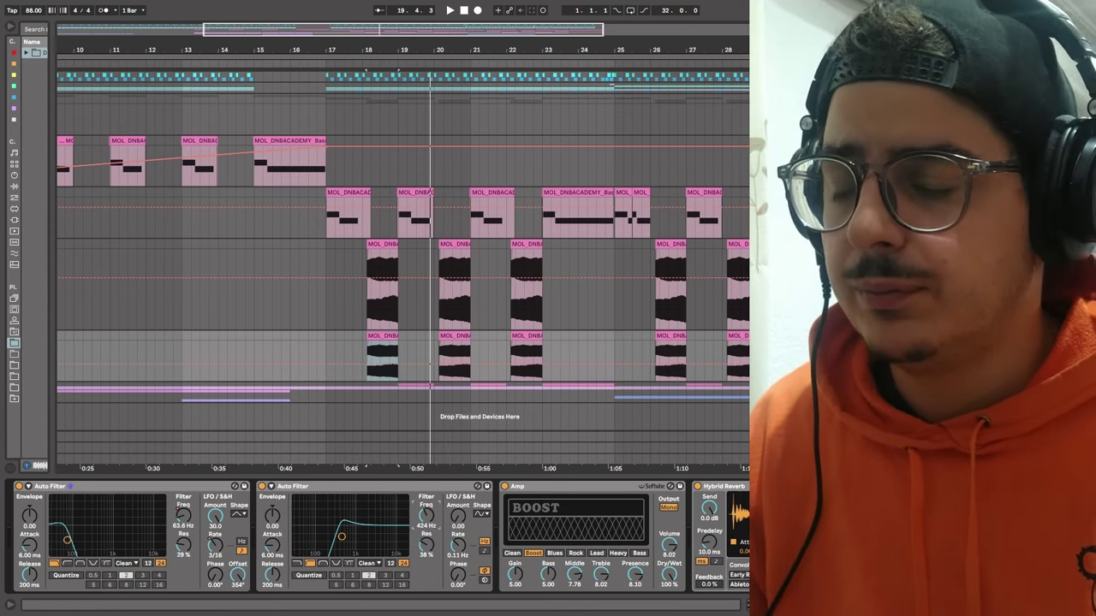
{"action": "scroll", "coordinate": [574, 573], "scroll_direction": "down", "scroll_amount": 3}
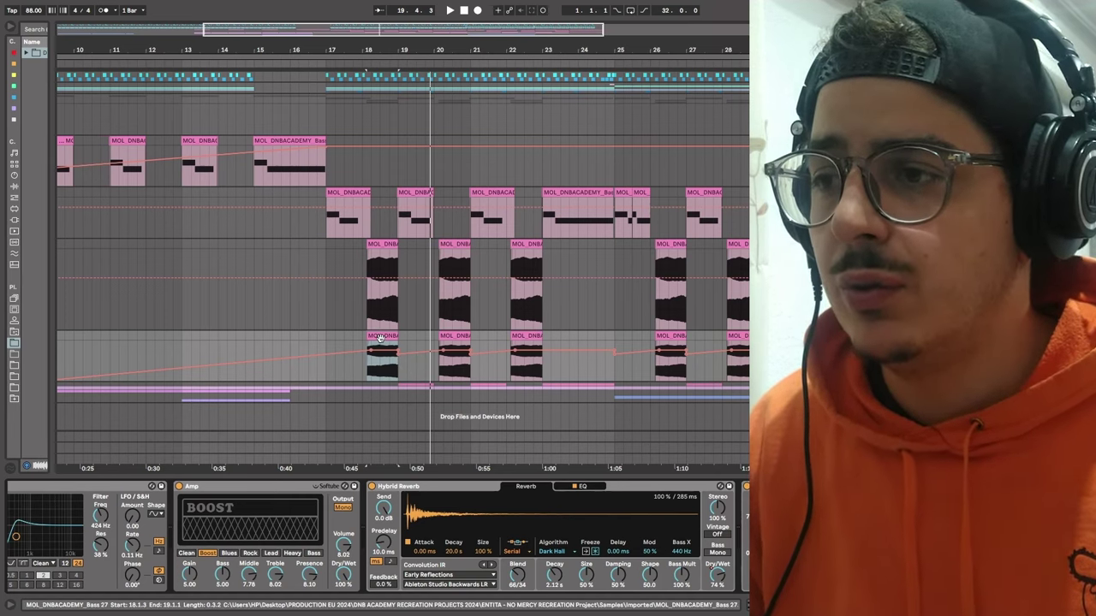
Play the layered Bass 27 part near bar 18, and replay from the upper track's clip to show its Auto Filter.
{"action": "left_click", "coordinate": [390, 245]}
{"action": "key", "text": "space"}
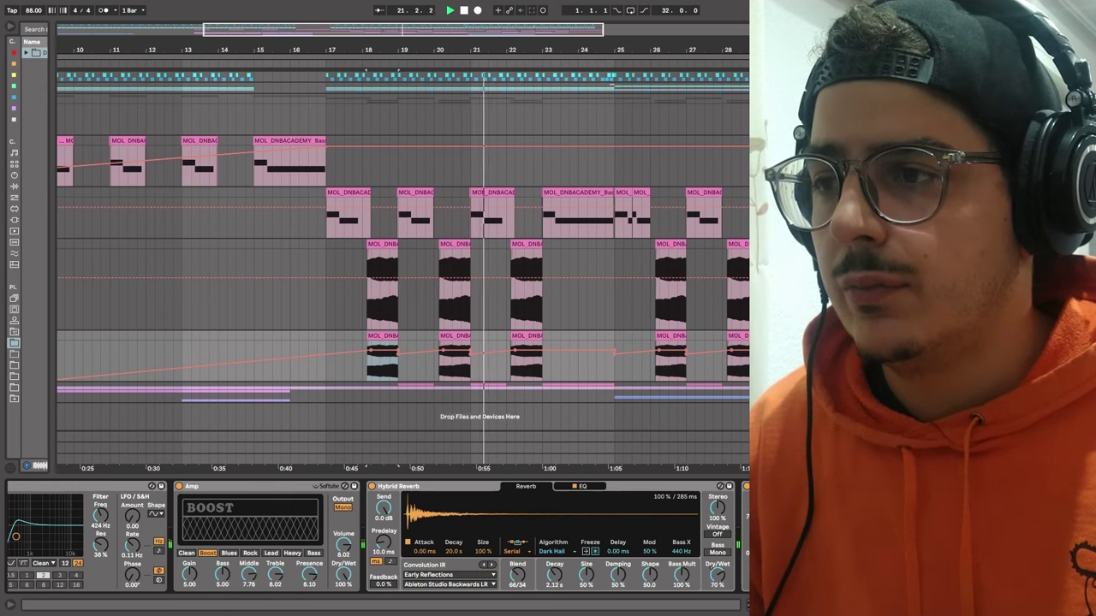
{"action": "left_click", "coordinate": [374, 244]}
{"action": "key", "text": "space"}
{"action": "key", "text": "space"}
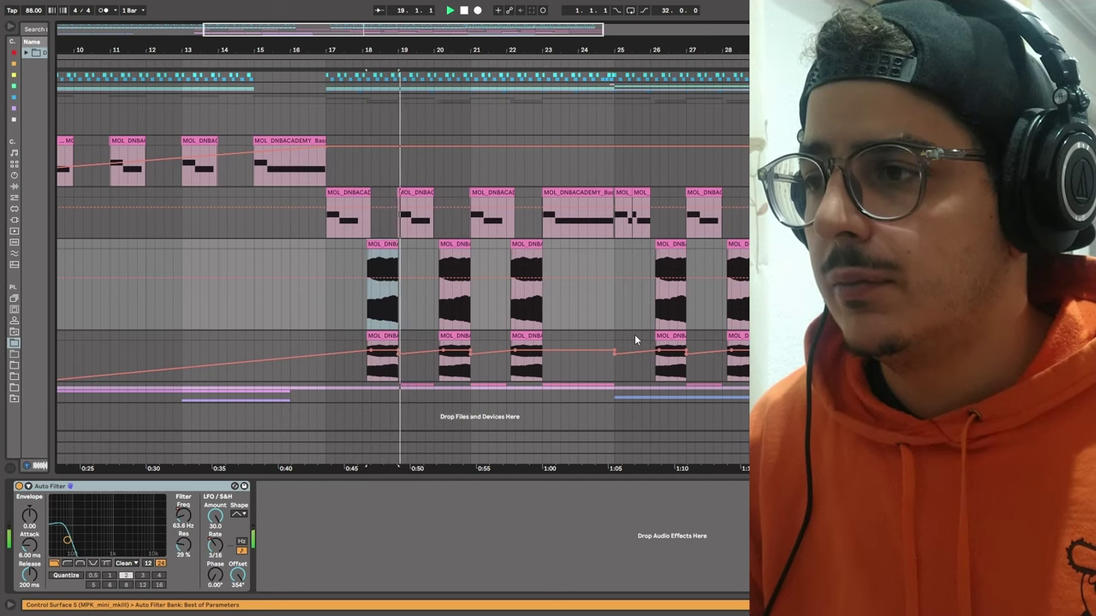
Revisit the drop bass and Bass 27 clips, and play the basses together from bar 17 to bar 25.
{"action": "left_click", "coordinate": [492, 105]}
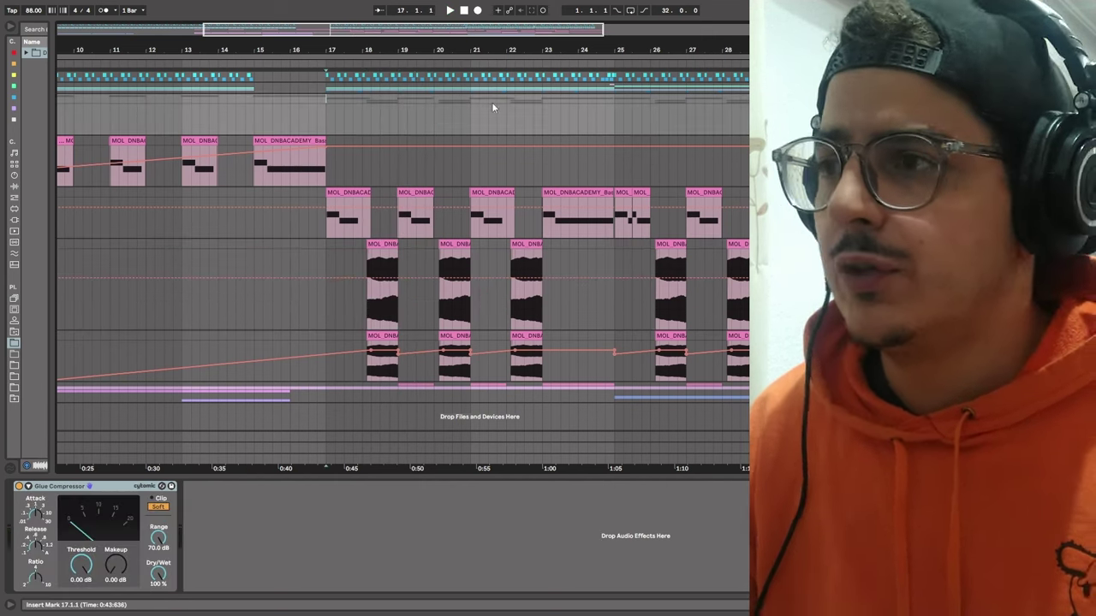
{"action": "left_click", "coordinate": [341, 191]}
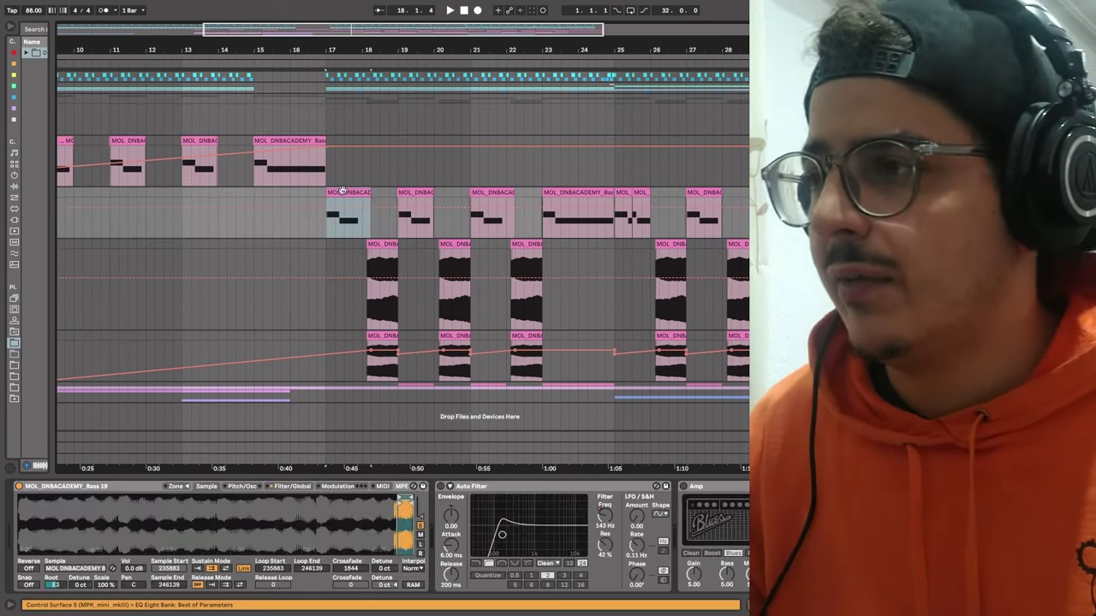
{"action": "left_click", "coordinate": [385, 243]}
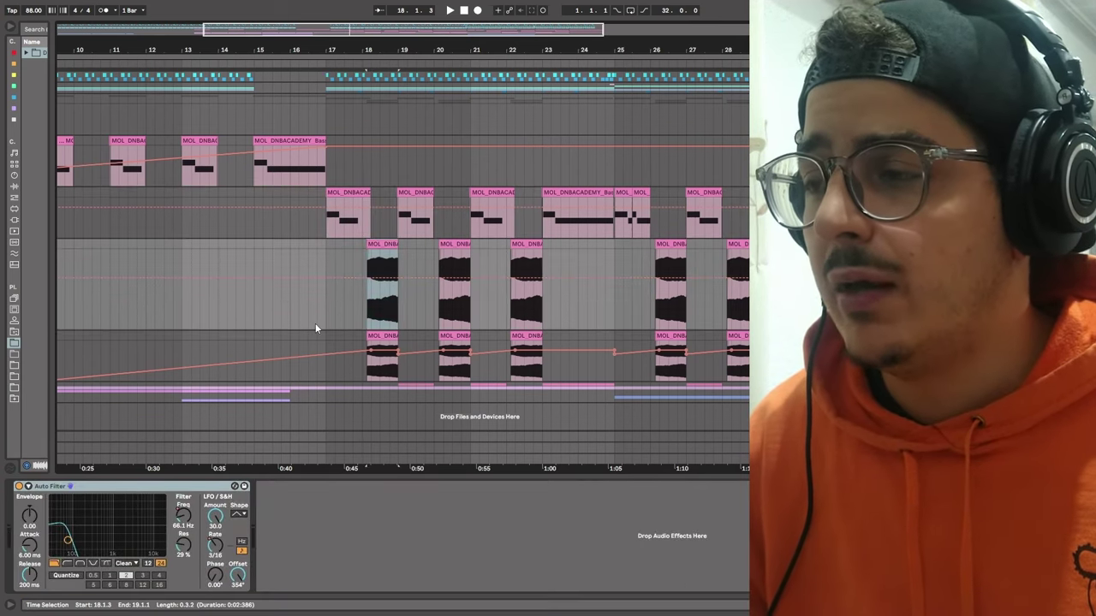
{"action": "left_click", "coordinate": [315, 323]}
{"action": "key", "text": "space"}
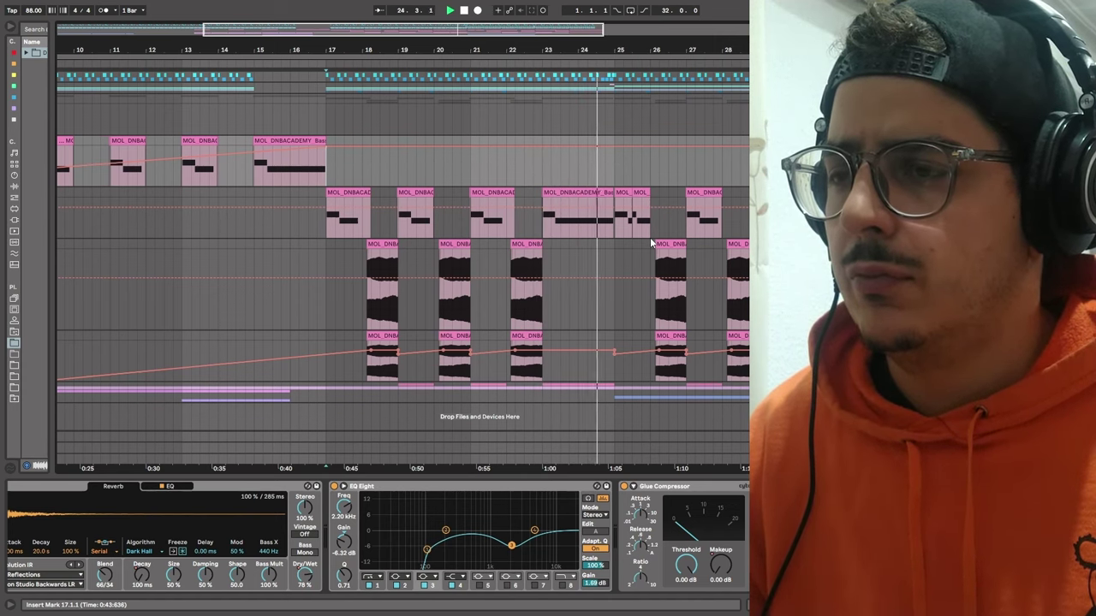
{"action": "key", "text": "space"}
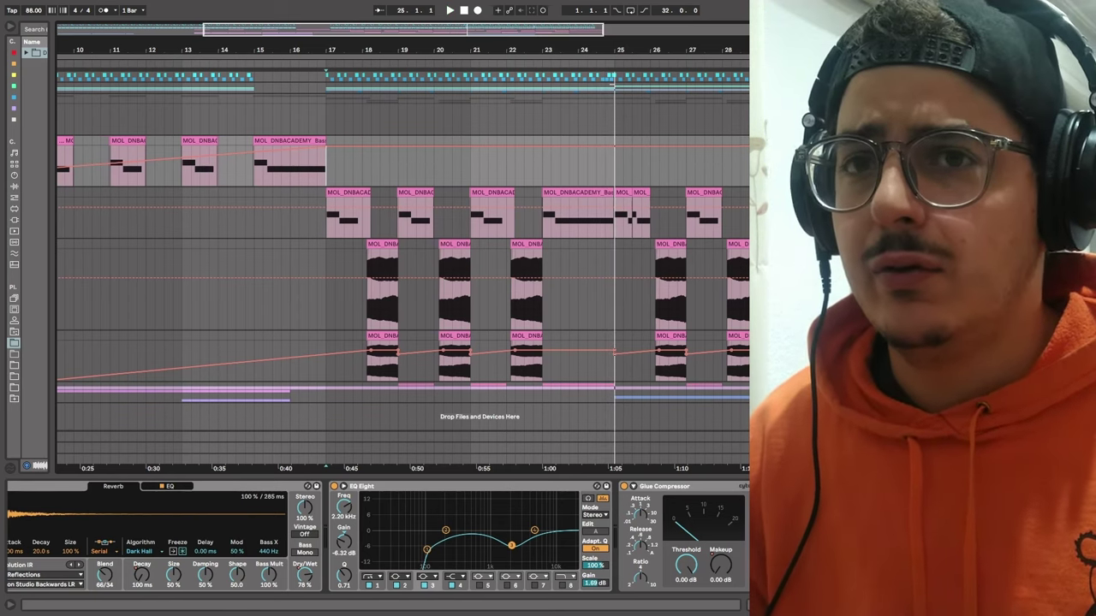
Show the Musical Hit 03 track's Reverb, play its clips from bar 1 with the effect bypassed, and re-enable it.
{"action": "key", "text": "u"}
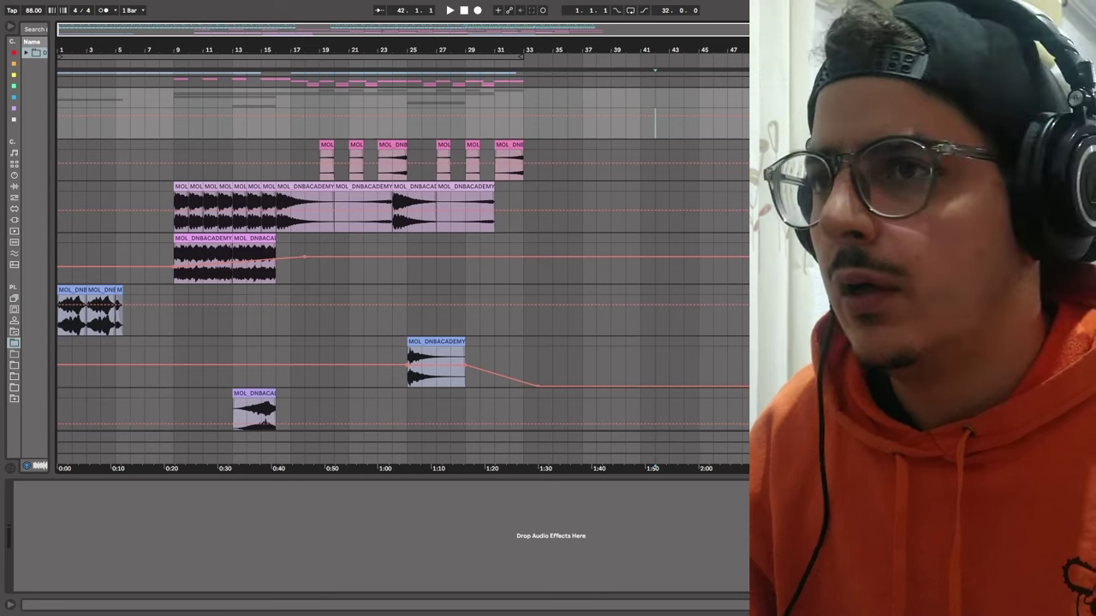
{"action": "left_click", "coordinate": [57, 95]}
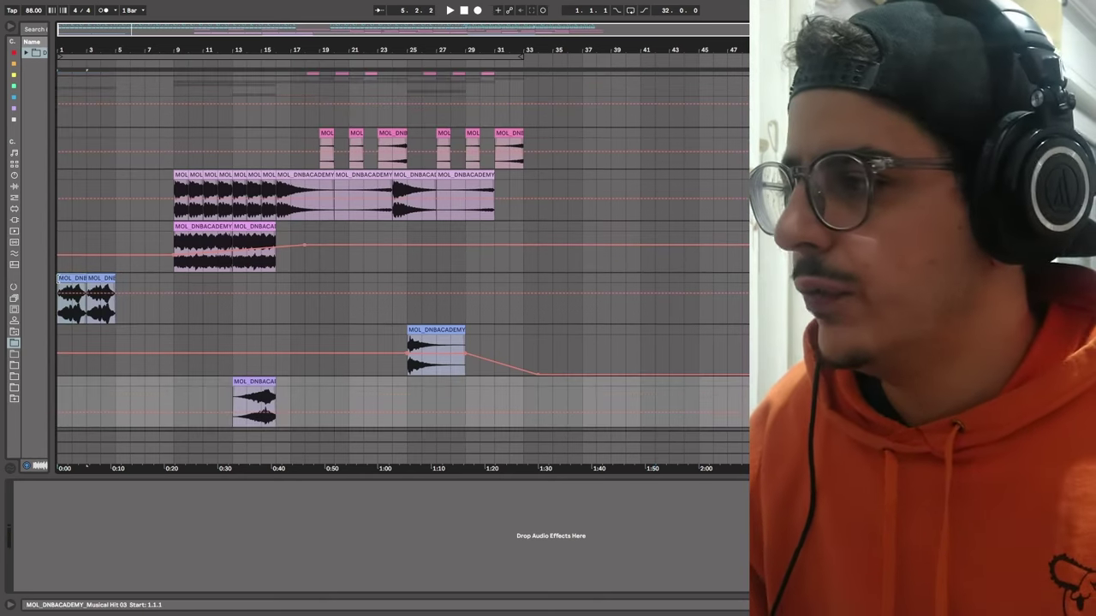
{"action": "left_click", "coordinate": [70, 278]}
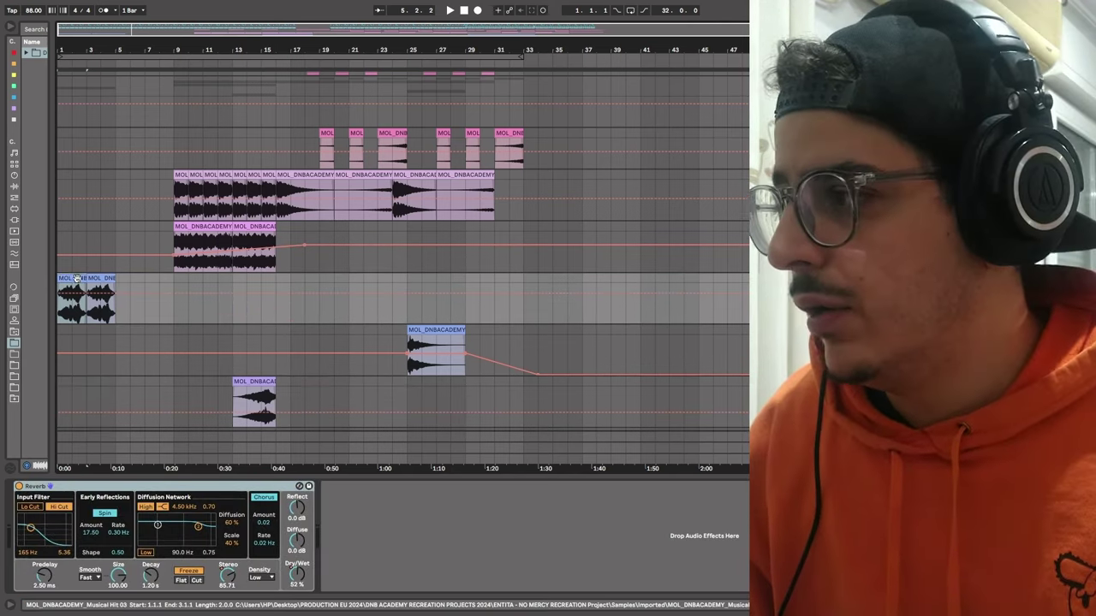
{"action": "left_click", "coordinate": [19, 487]}
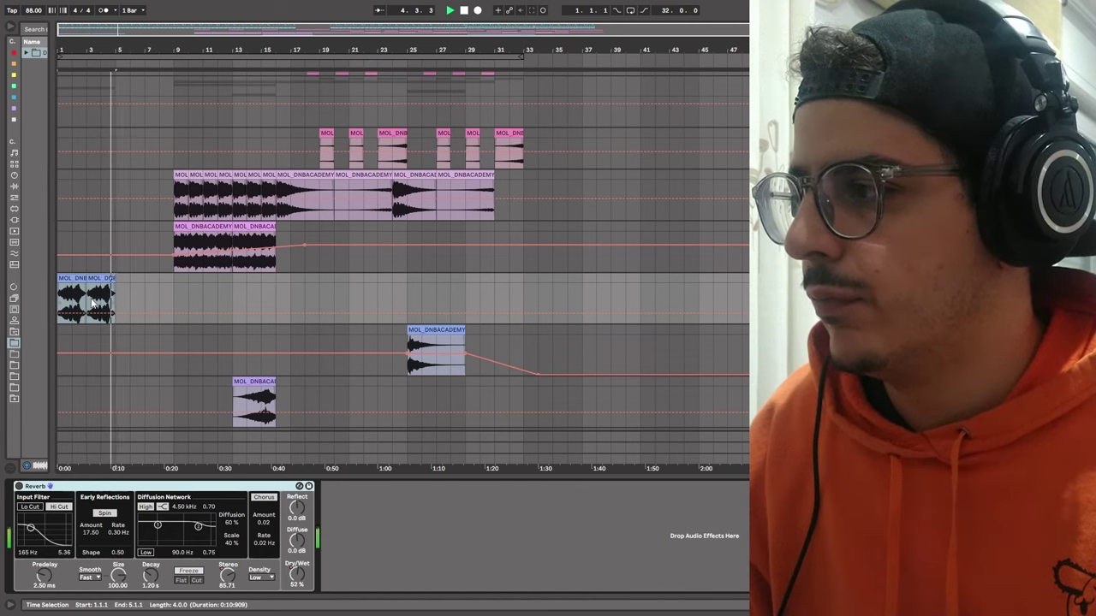
{"action": "left_click", "coordinate": [19, 486]}
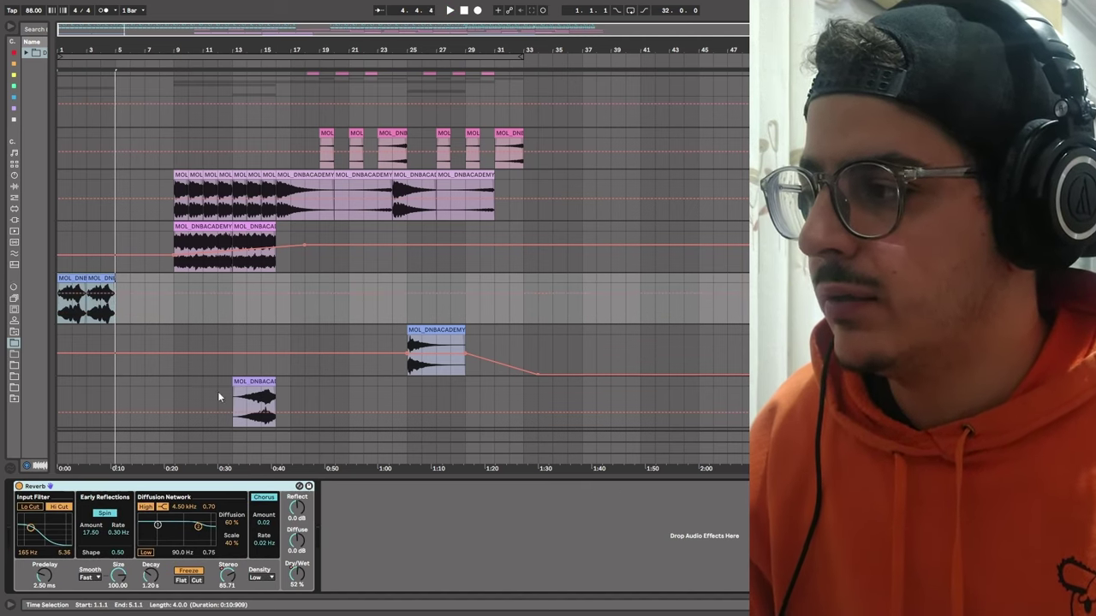
Switch the Reverb's Freeze off and back on, and check its automation over the Musical Hit 03 clips.
{"action": "left_click", "coordinate": [188, 570]}
{"action": "left_click", "coordinate": [184, 582]}
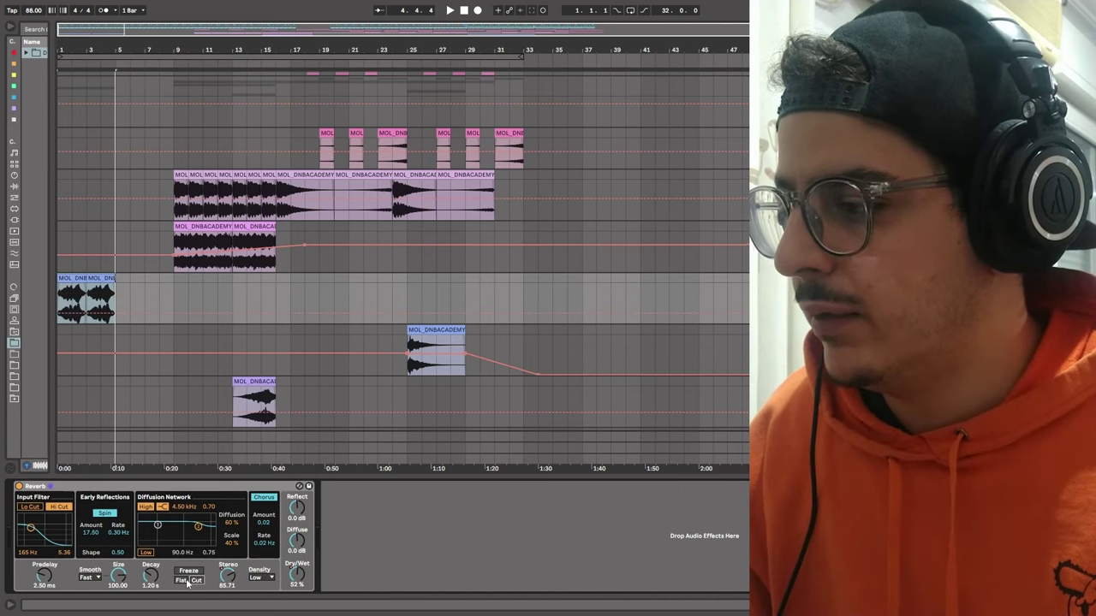
{"action": "left_click", "coordinate": [180, 573]}
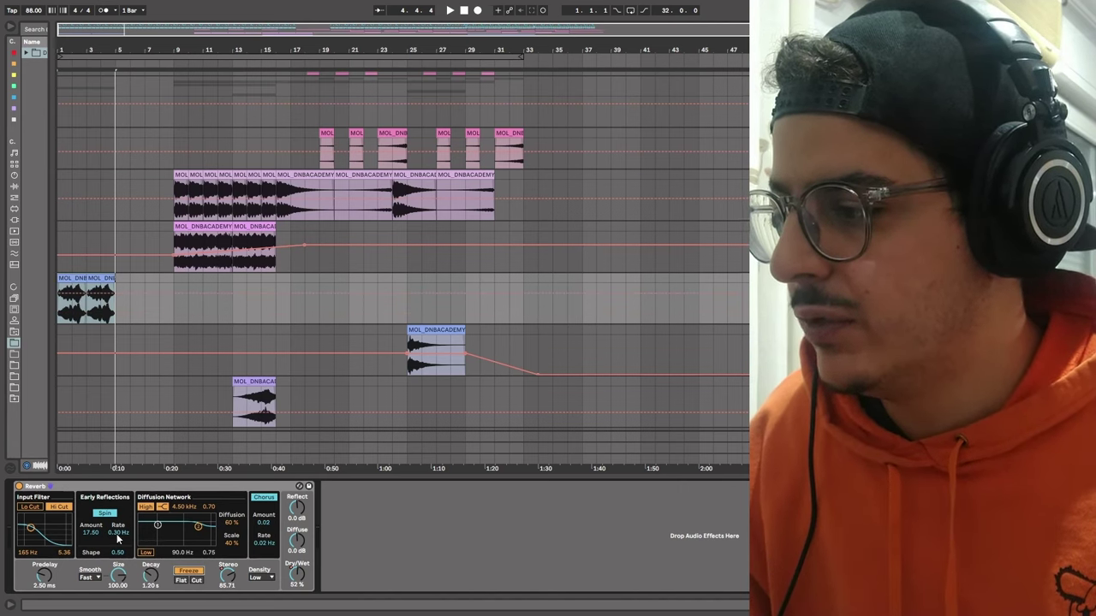
{"action": "left_click", "coordinate": [93, 295]}
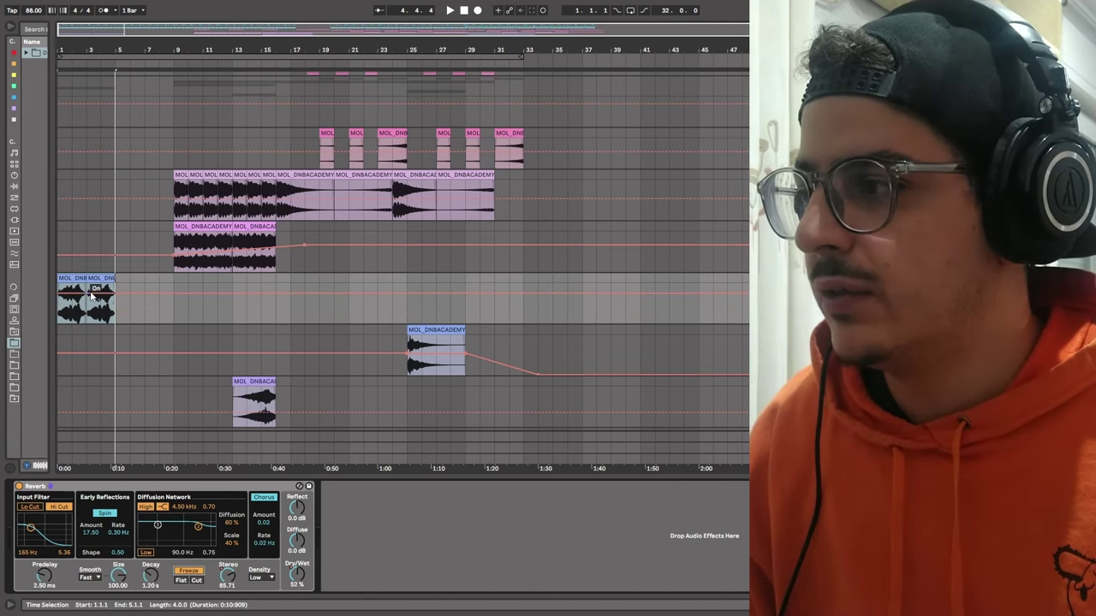
Set the Reverb's Dry/Wet automation to 55 % and play the Musical Hit 03 clips from bar 1.
{"action": "right_click", "coordinate": [297, 567]}
{"action": "left_click", "coordinate": [354, 516]}
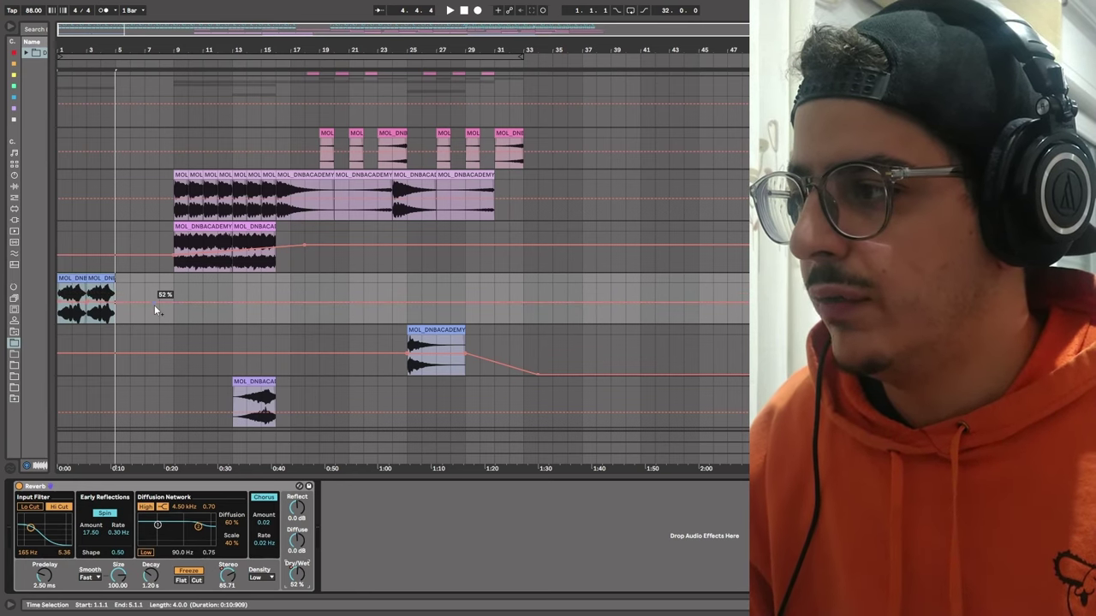
{"action": "left_click", "coordinate": [457, 301]}
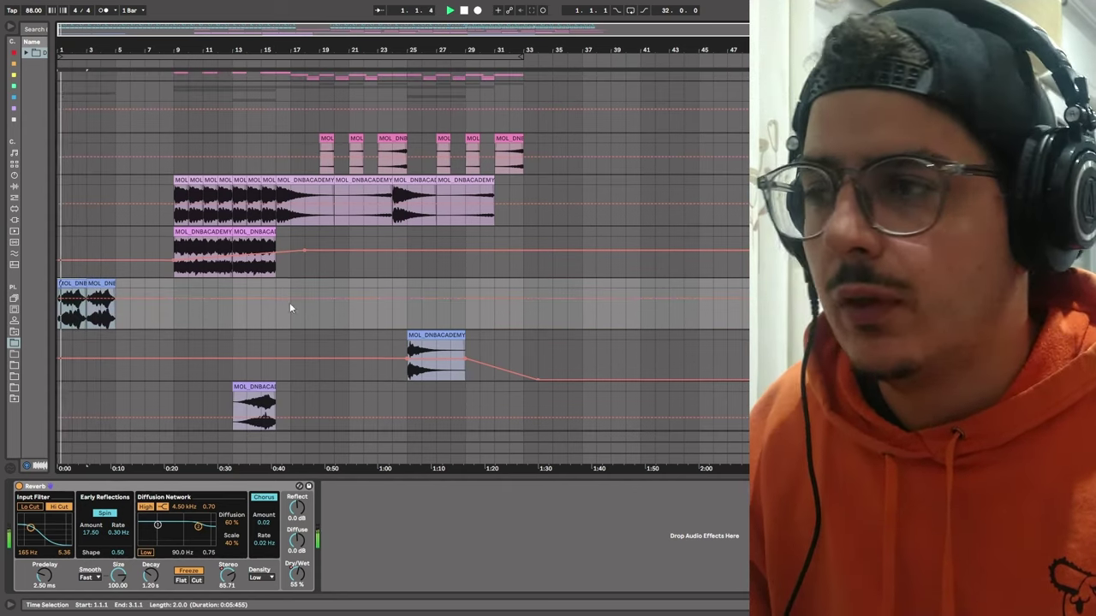
{"action": "left_click", "coordinate": [65, 284]}
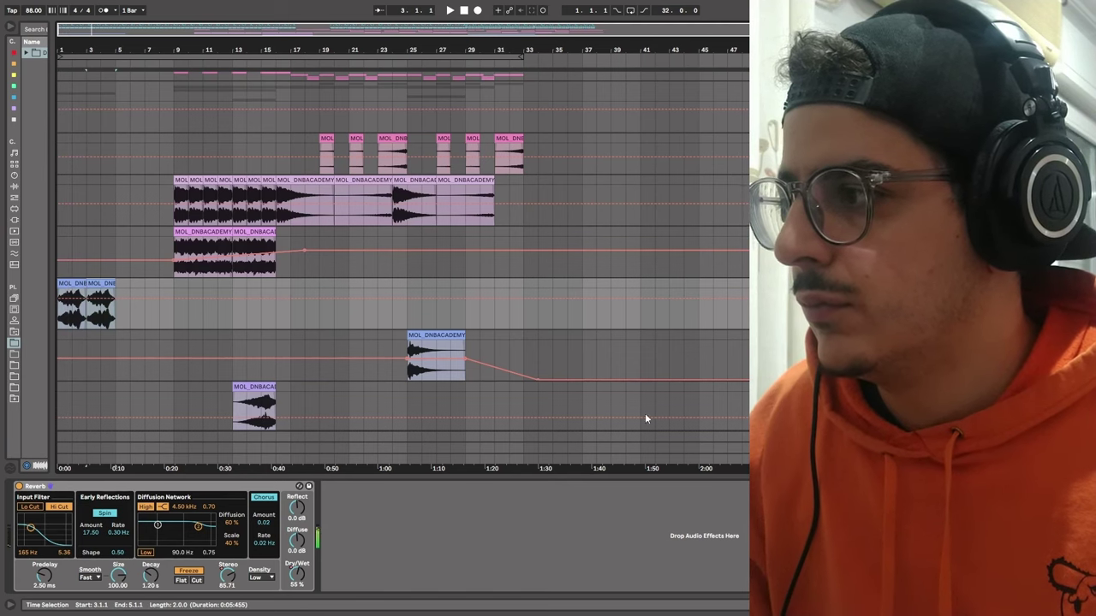
Play the Auto Filter track's clip from bar 9 and watch the filter frequency sweep.
{"action": "left_click", "coordinate": [203, 232]}
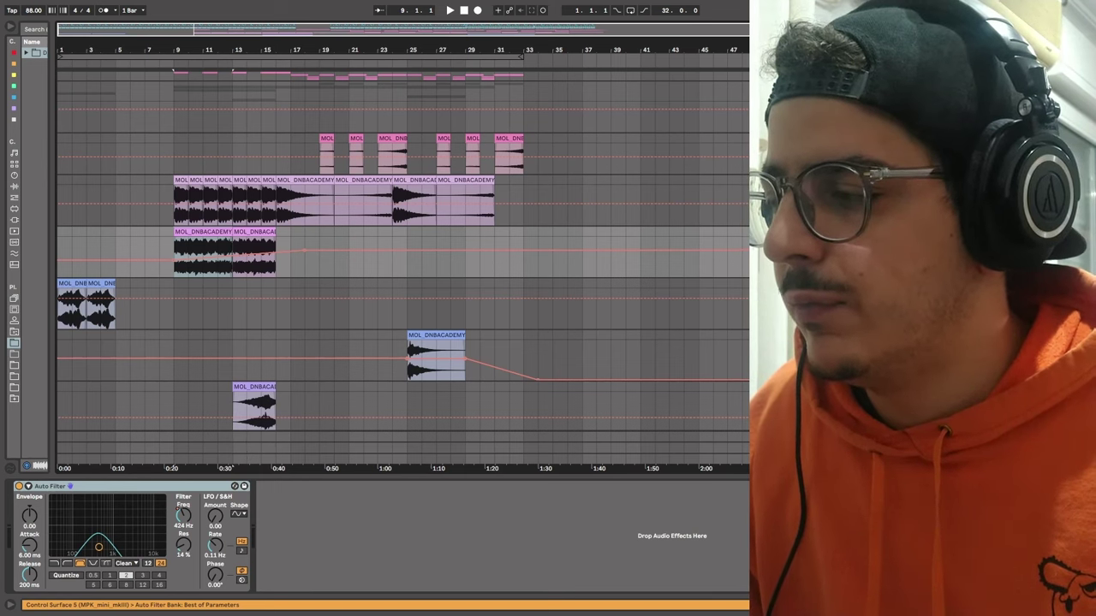
{"action": "key", "text": "space"}
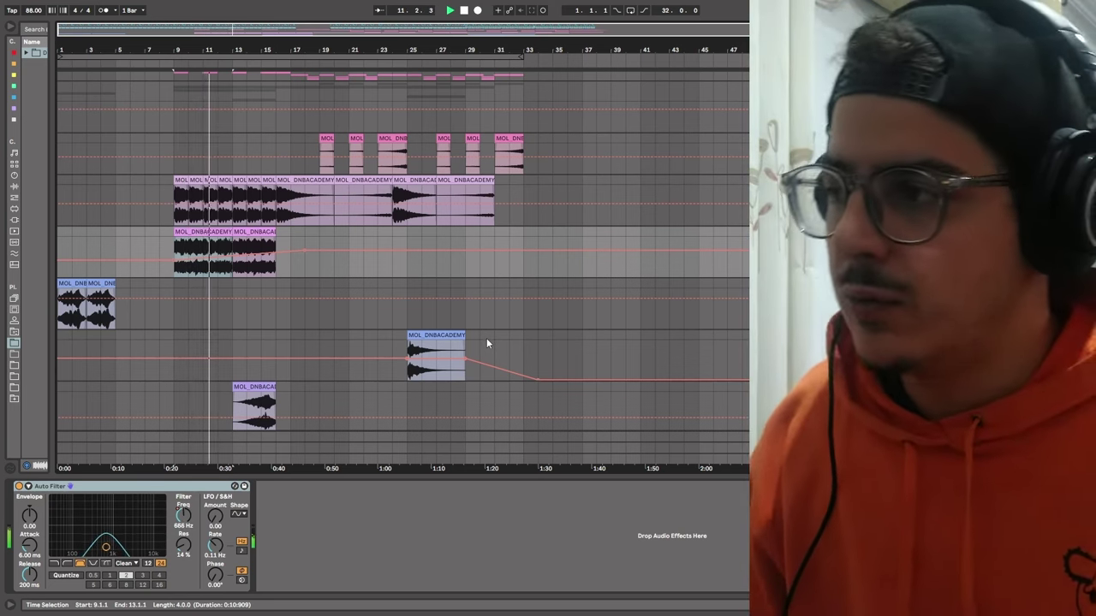
{"action": "key", "text": "space"}
Play the repeated clips on the Auto Filter and Hybrid Reverb track from bar 9, and show the filter frequency automation.
{"action": "left_click", "coordinate": [346, 226]}
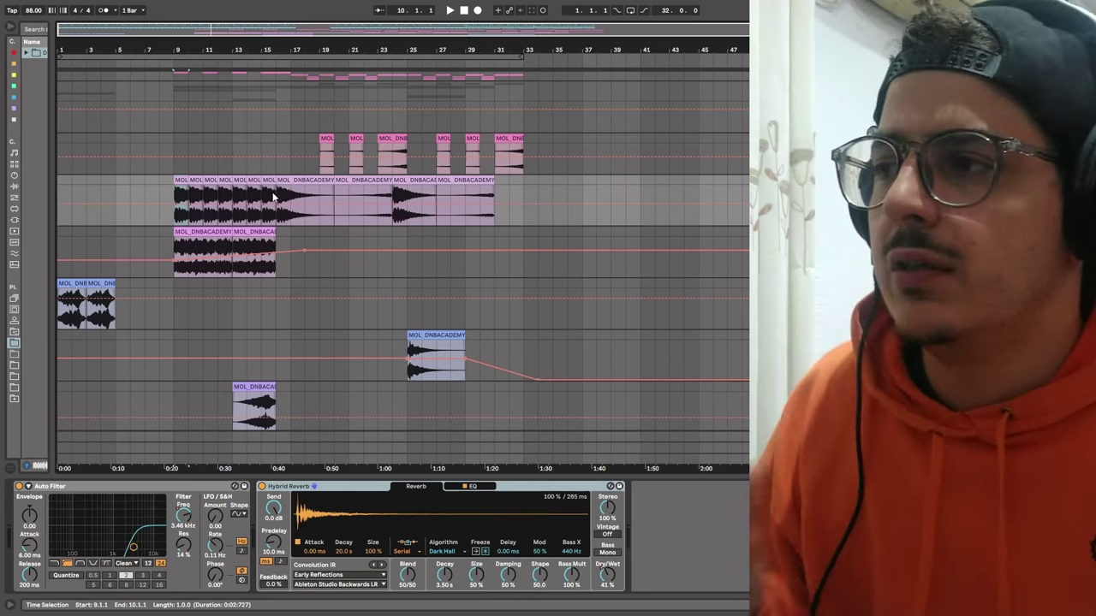
{"action": "key", "text": "space"}
{"action": "right_click", "coordinate": [183, 514]}
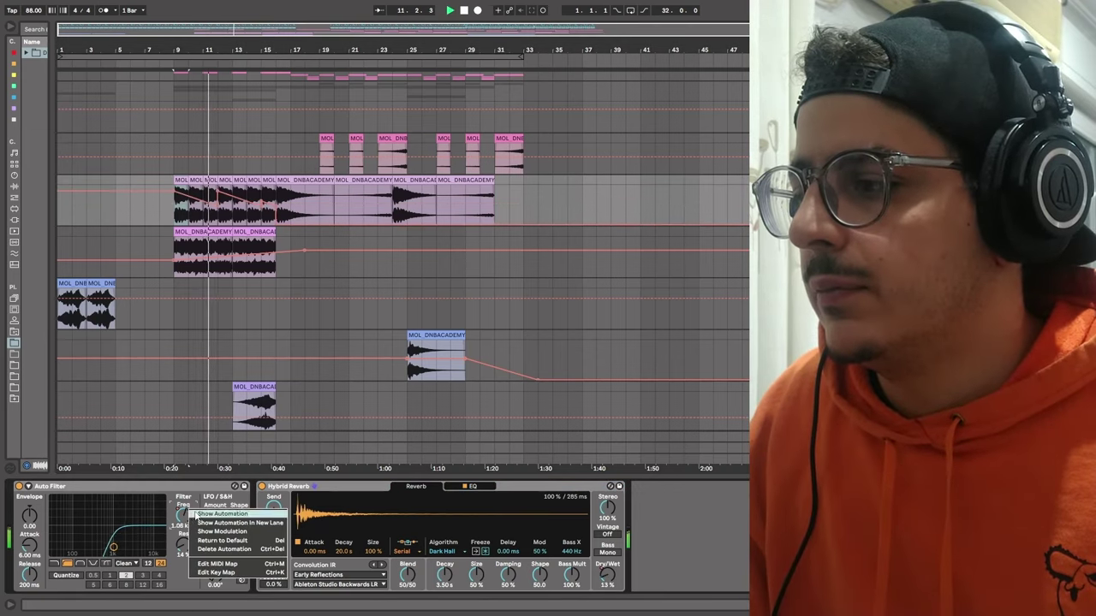
{"action": "left_click", "coordinate": [196, 514]}
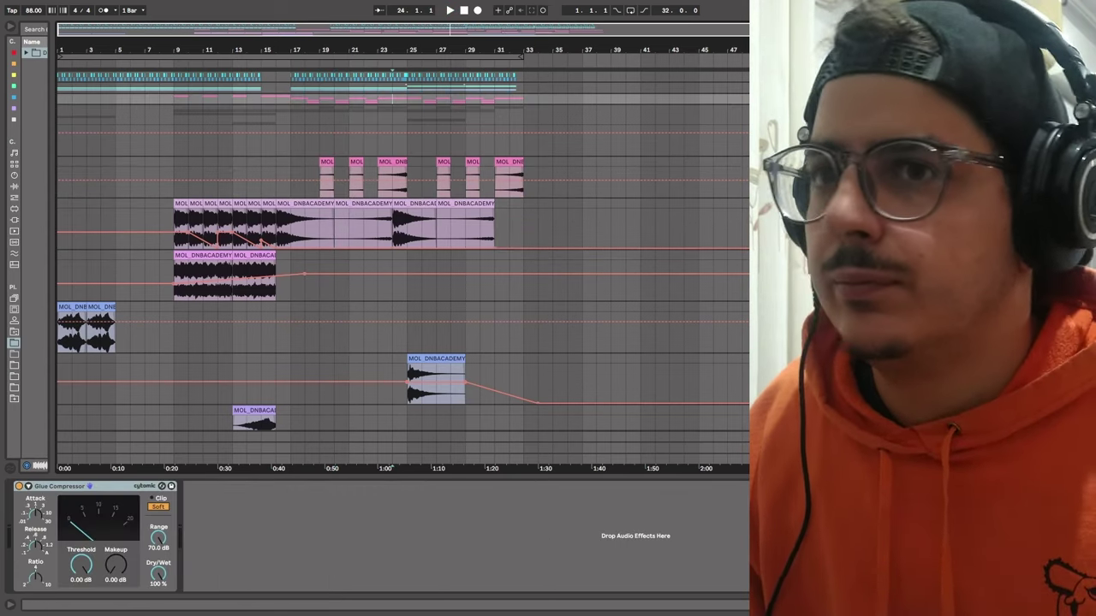
Collapse the track groups, select the entire arrangement and play it from bar 1 to hear all elements together.
{"action": "key", "text": "alt+u"}
{"action": "left_click", "coordinate": [74, 117]}
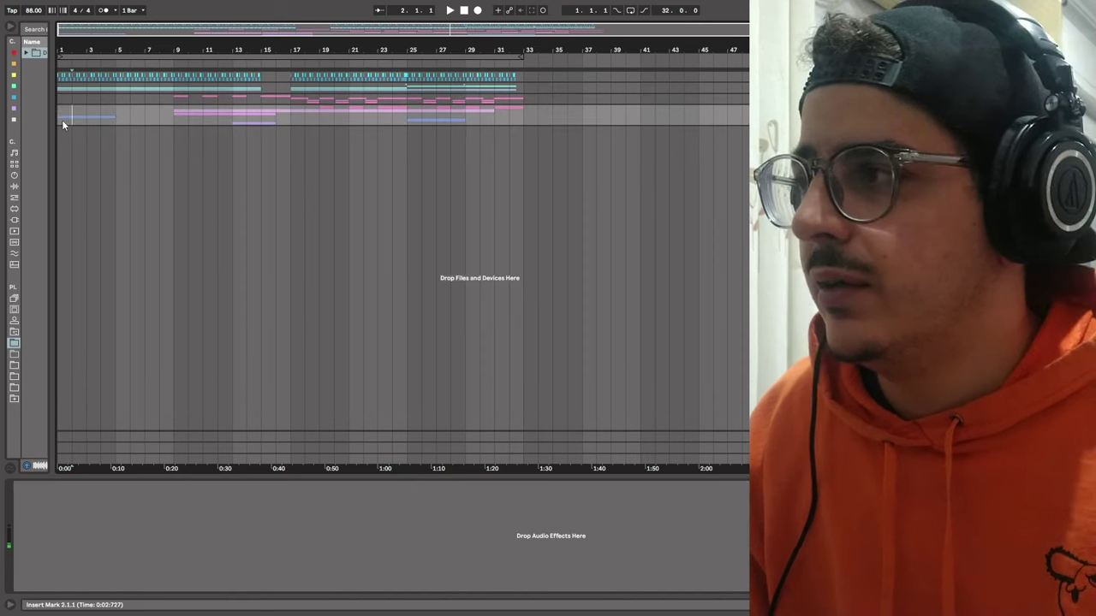
{"action": "left_click", "coordinate": [61, 124]}
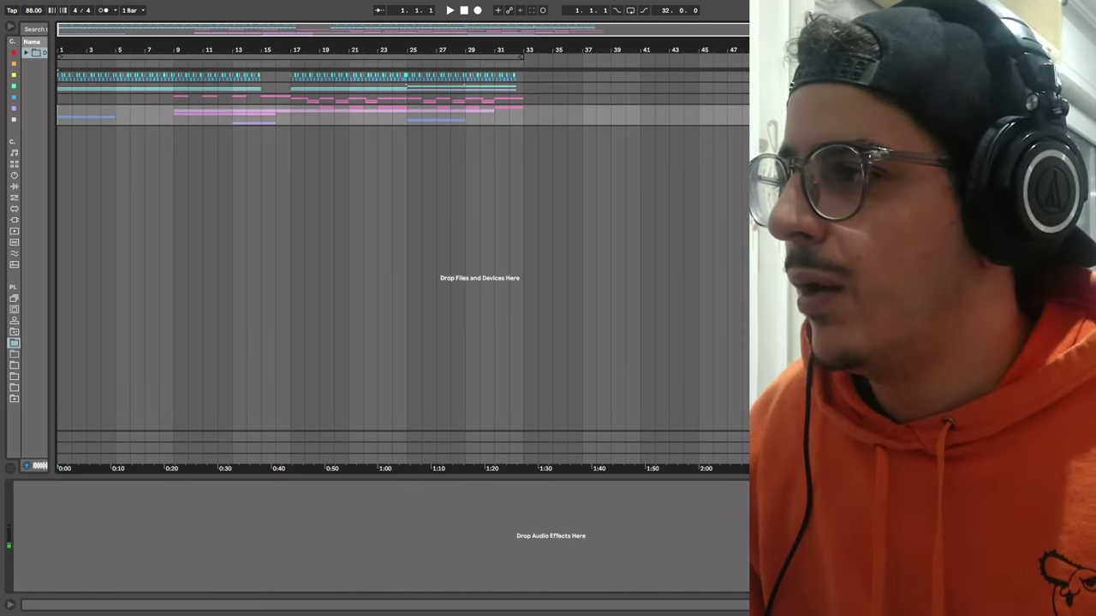
{"action": "key", "text": "ctrl+a"}
{"action": "key", "text": "space"}
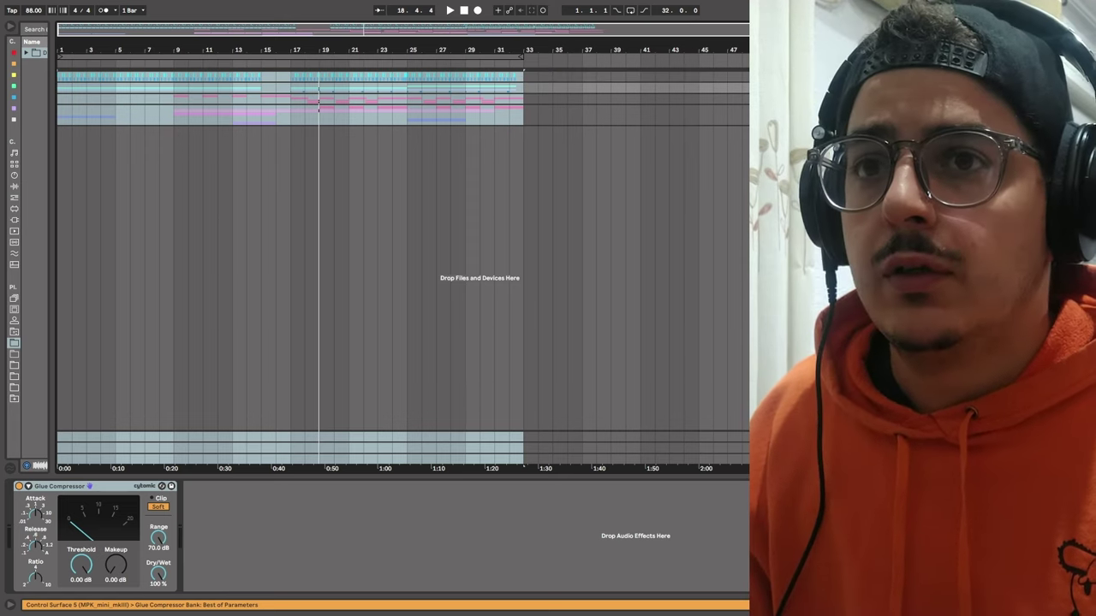
{"action": "key", "text": "space"}
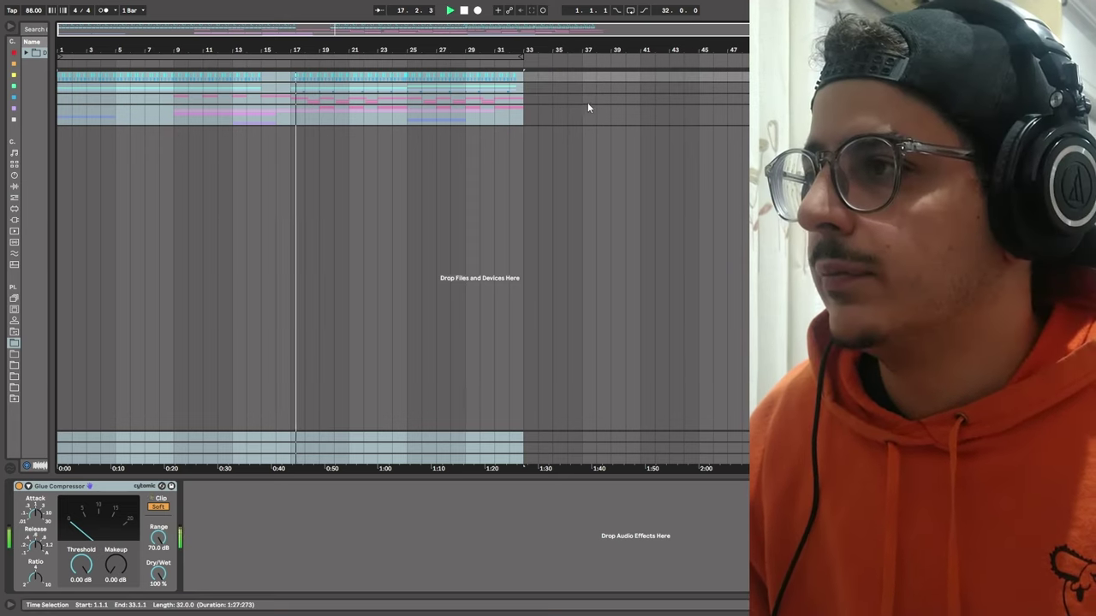
Expand the drum tracks at bar 17 and inspect the first Snare 02 and Kick 05 clips.
{"action": "key", "text": "h"}
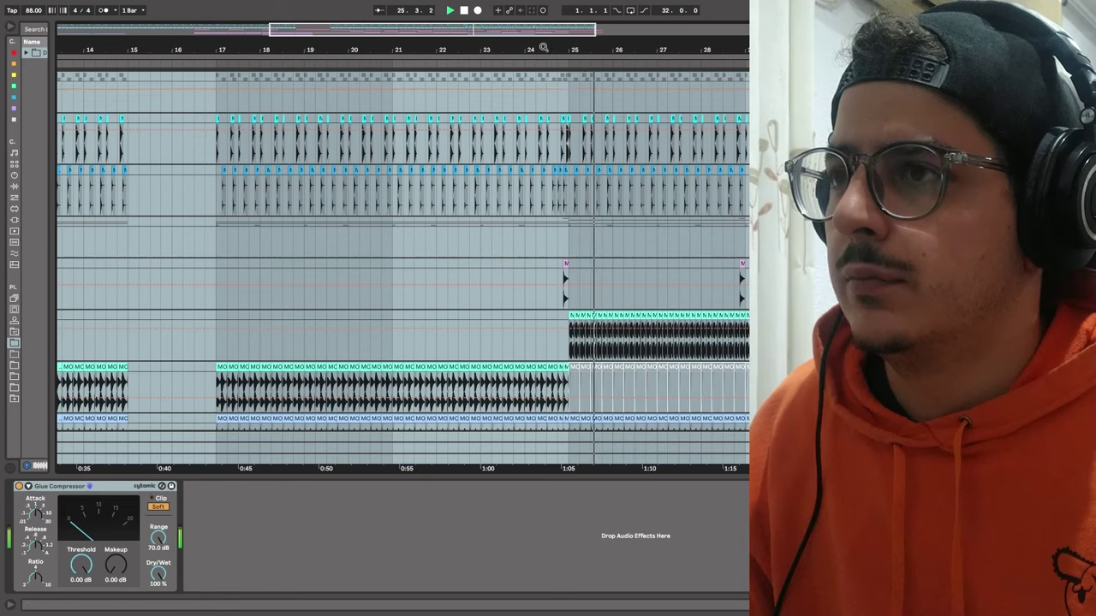
{"action": "left_click_drag", "start_coordinate": [542, 46], "coordinate": [486, 45]}
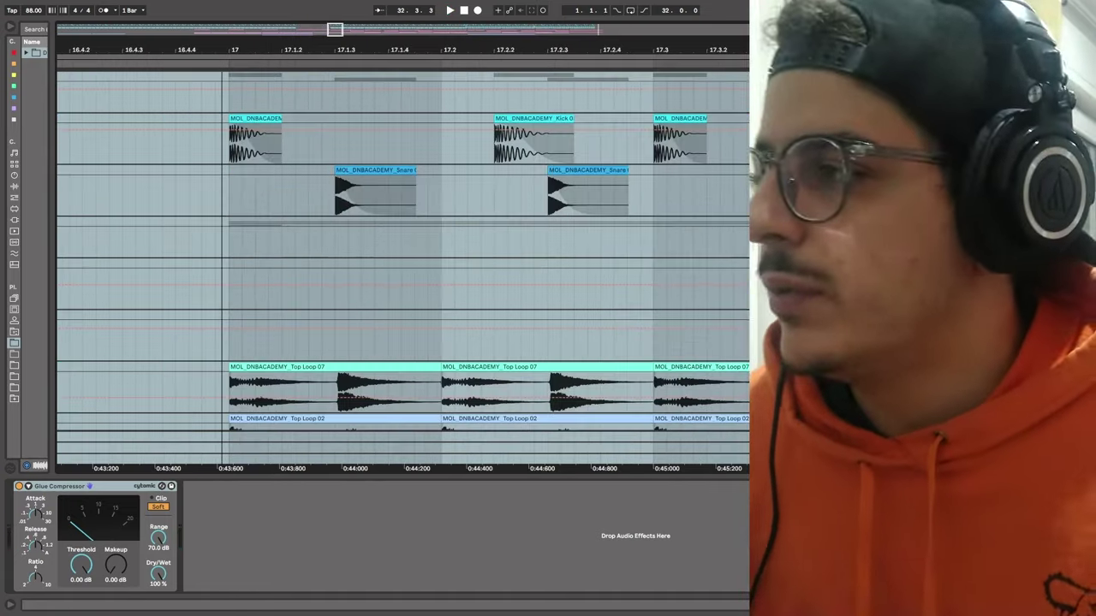
{"action": "key", "text": "plus"}
{"action": "left_click", "coordinate": [388, 166]}
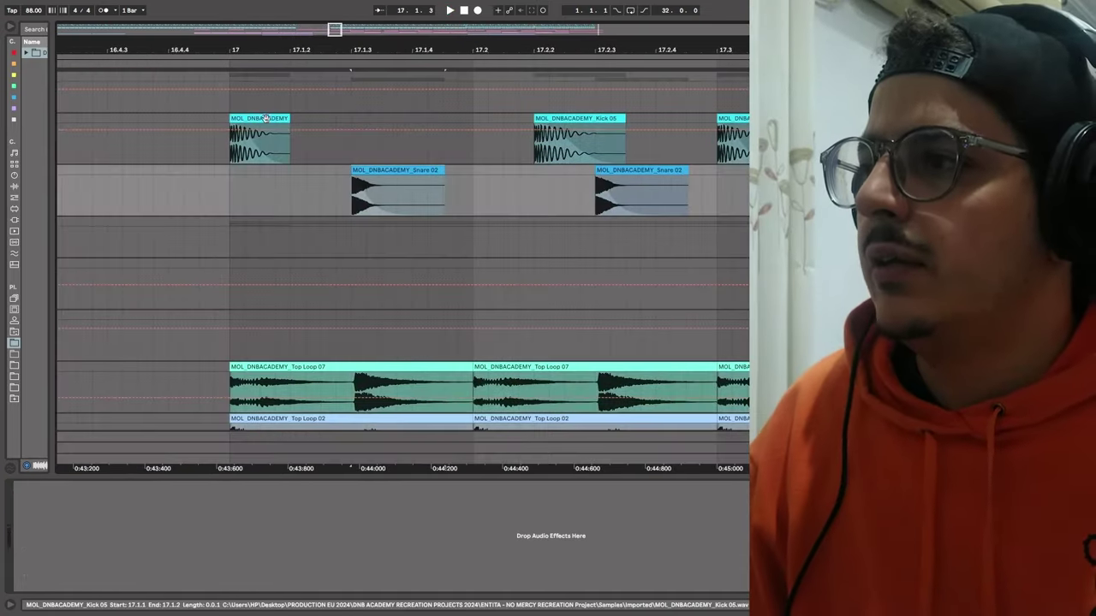
{"action": "left_click", "coordinate": [264, 117]}
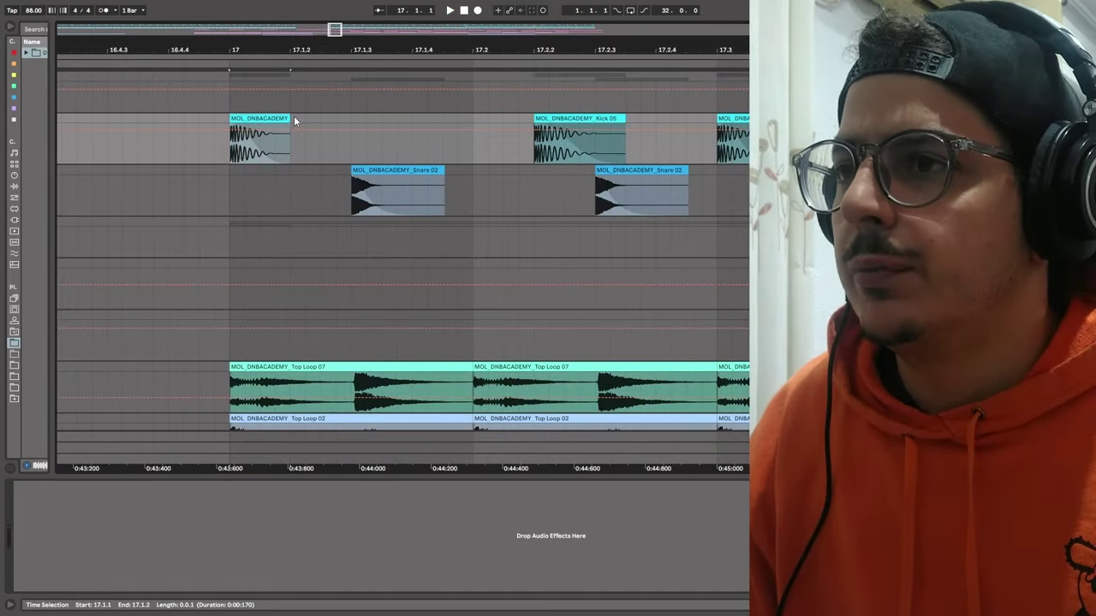
Try lengthening the Kick 05 clip at bar 17 up to the first snare, and undo the change.
{"action": "left_click_drag", "start_coordinate": [289, 118], "coordinate": [383, 120]}
{"action": "left_click_drag", "start_coordinate": [444, 171], "coordinate": [503, 170]}
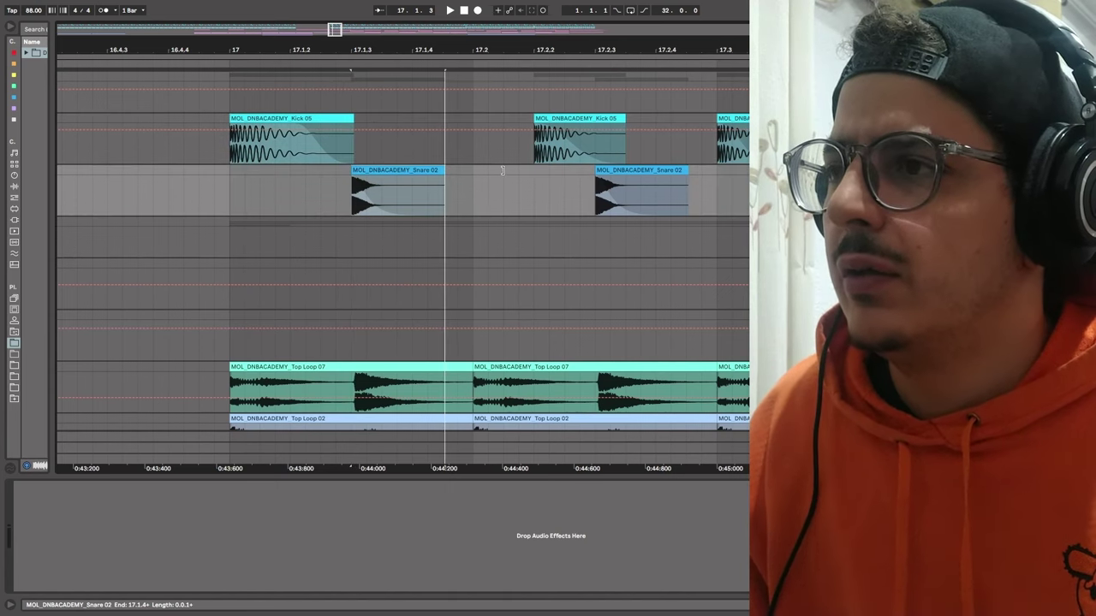
{"action": "key", "text": "ctrl+z"}
{"action": "key", "text": "minus"}
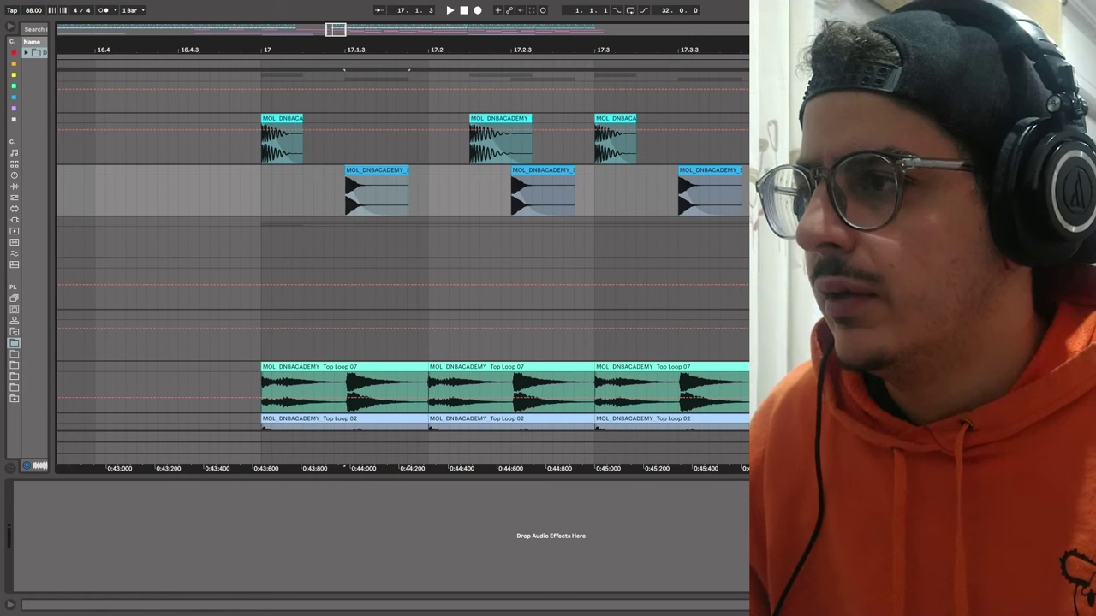
Play the first Snare 02 clip at 17.1.3 repeatedly with its fade-out curve bent outward.
{"action": "key", "text": "space"}
{"action": "key", "text": "space"}
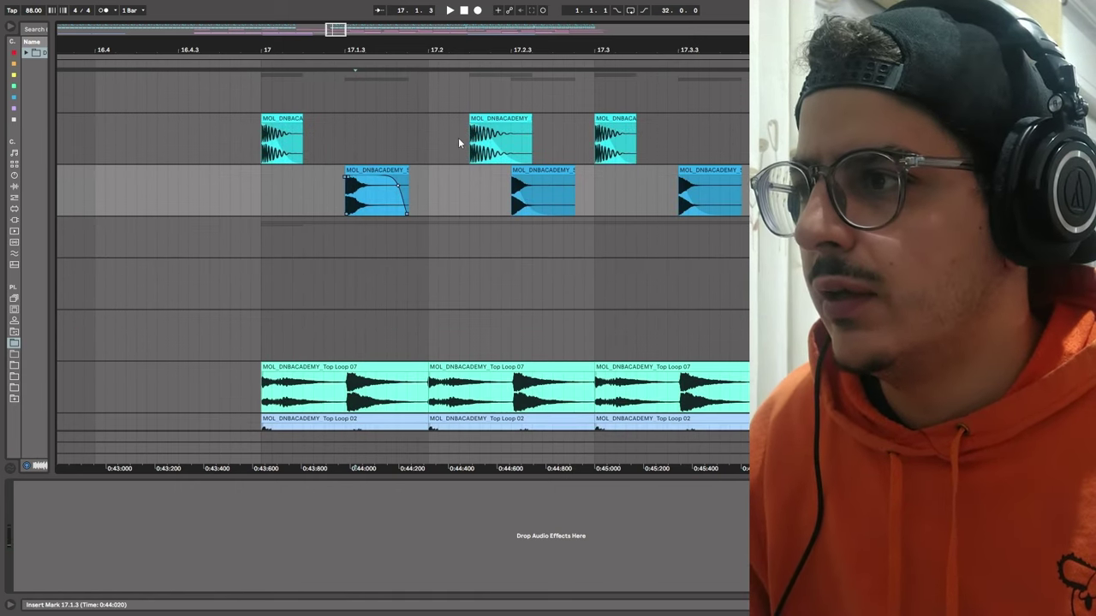
{"action": "left_click", "coordinate": [386, 199]}
{"action": "key", "text": "space"}
{"action": "key", "text": "space"}
{"action": "key", "text": "space"}
{"action": "key", "text": "space"}
{"action": "key", "text": "space"}
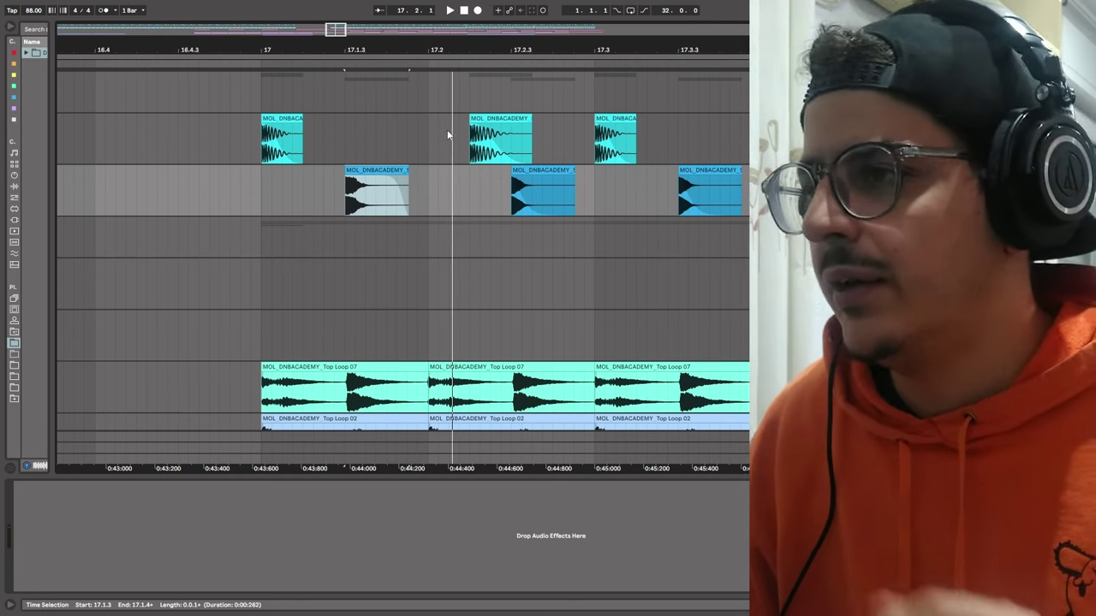
Bend the first Snare 02 clip's fade-out curve back inward and play it from 17.1.2.
{"action": "left_click_drag", "start_coordinate": [397, 186], "coordinate": [370, 192]}
{"action": "left_click", "coordinate": [335, 203]}
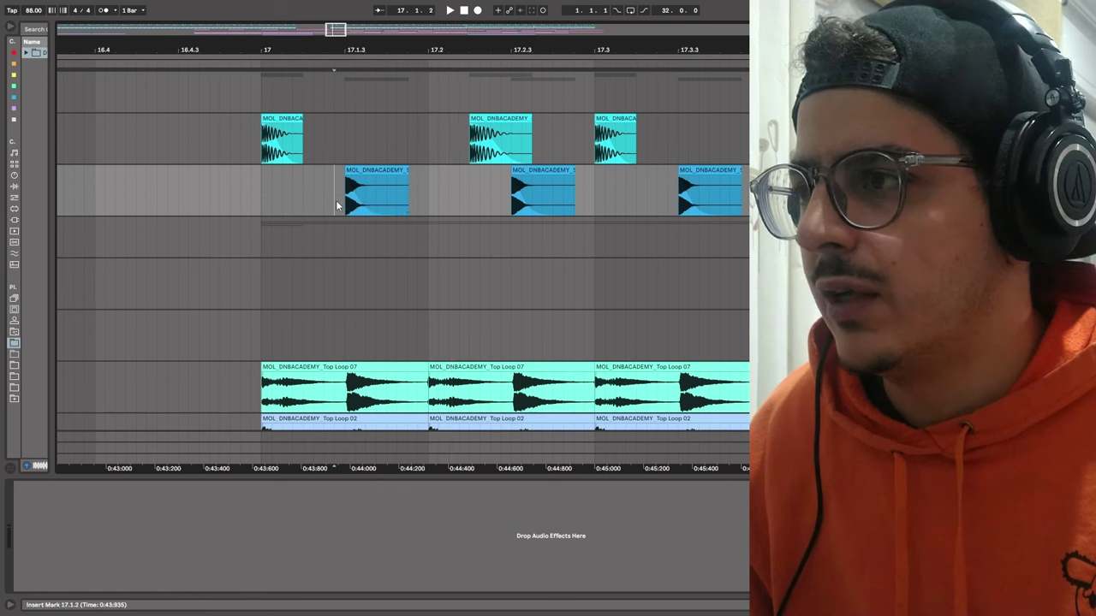
{"action": "key", "text": "space"}
{"action": "key", "text": "space"}
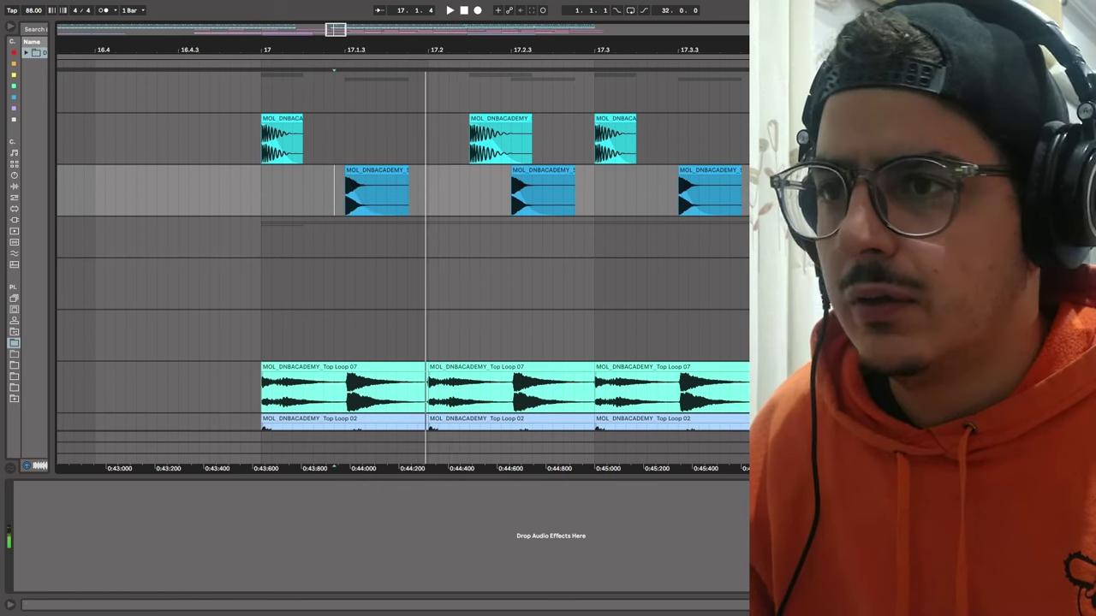
Select the first Top Loop 07 and Top Loop 02 clips at bar 17 and play the layered drum loops.
{"action": "scroll", "coordinate": [403, 256], "scroll_direction": "down", "scroll_amount": 1}
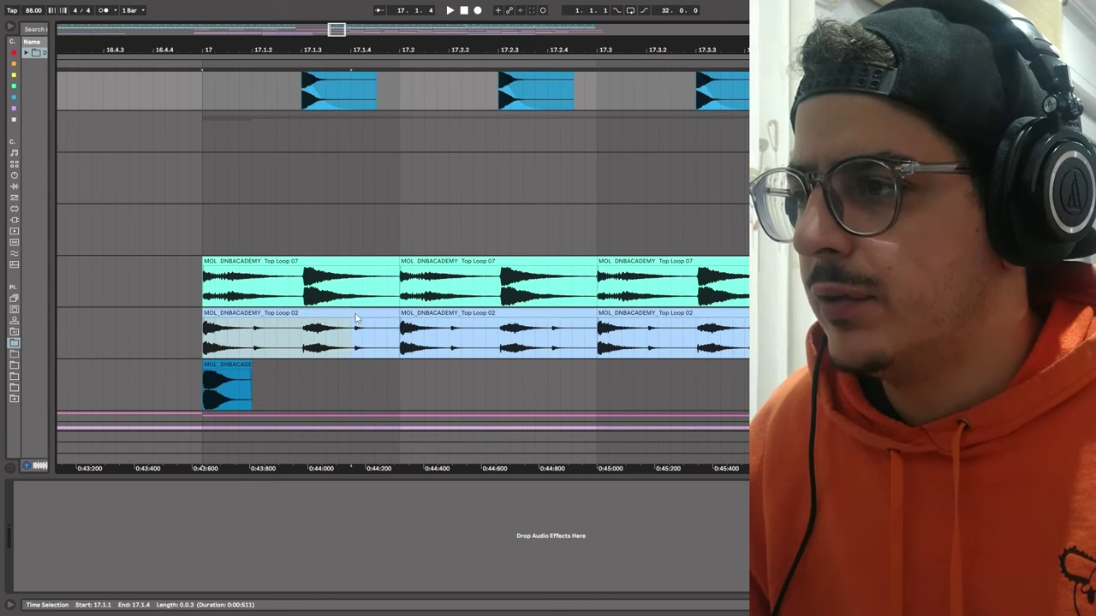
{"action": "left_click_drag", "start_coordinate": [355, 318], "coordinate": [396, 282]}
{"action": "left_click_drag", "start_coordinate": [441, 49], "coordinate": [435, 47]}
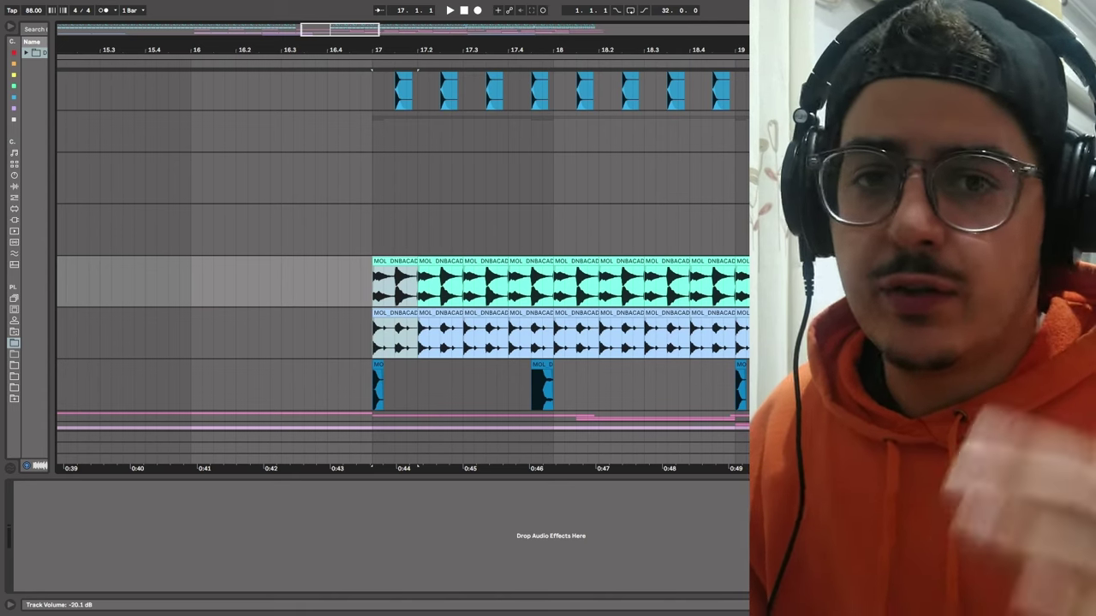
{"action": "key", "text": "space"}
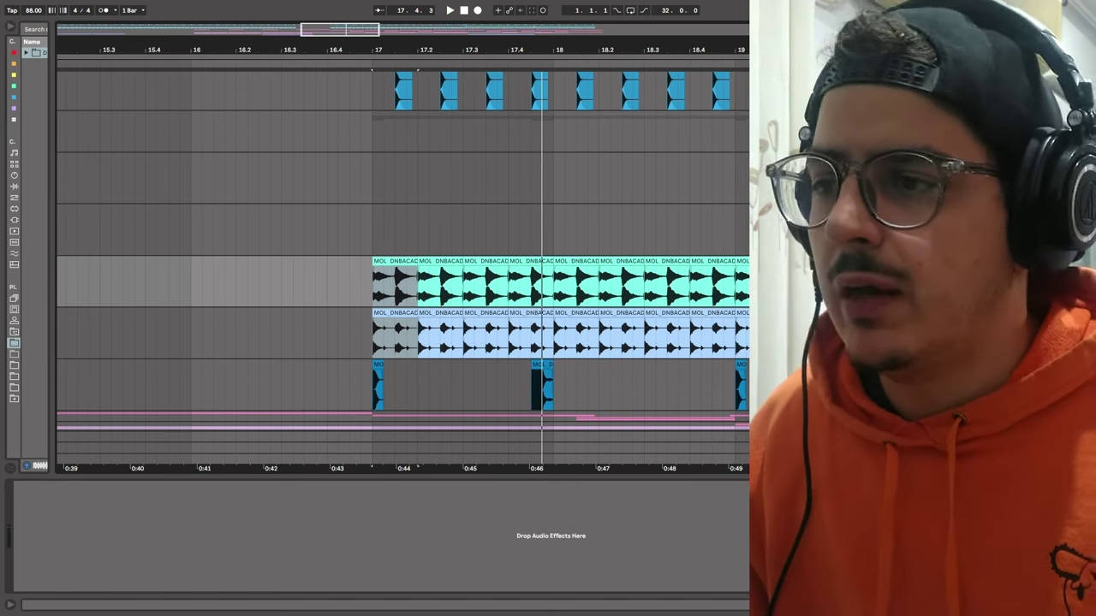
{"action": "key", "text": "space"}
{"action": "key", "text": "space"}
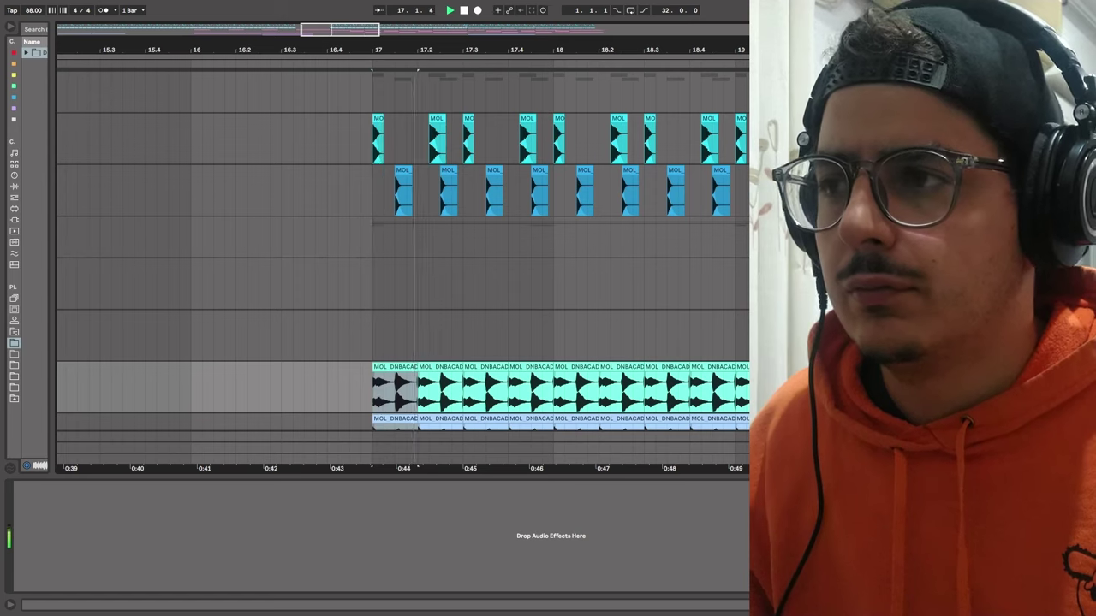
{"action": "scroll", "coordinate": [403, 265], "scroll_direction": "down", "scroll_amount": 3}
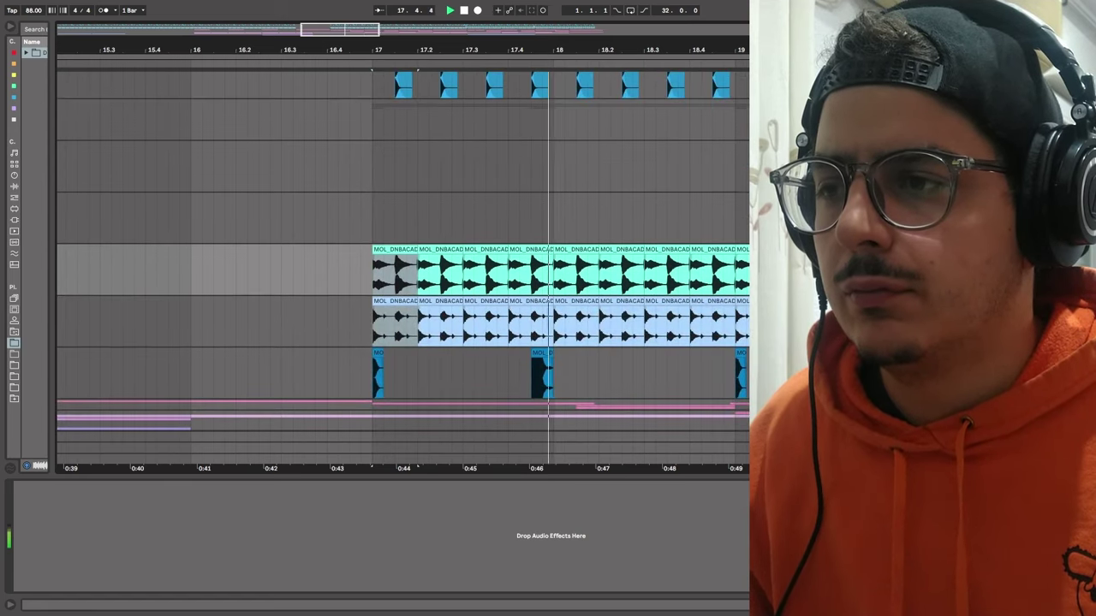
{"action": "scroll", "coordinate": [453, 326], "scroll_direction": "down", "scroll_amount": 1}
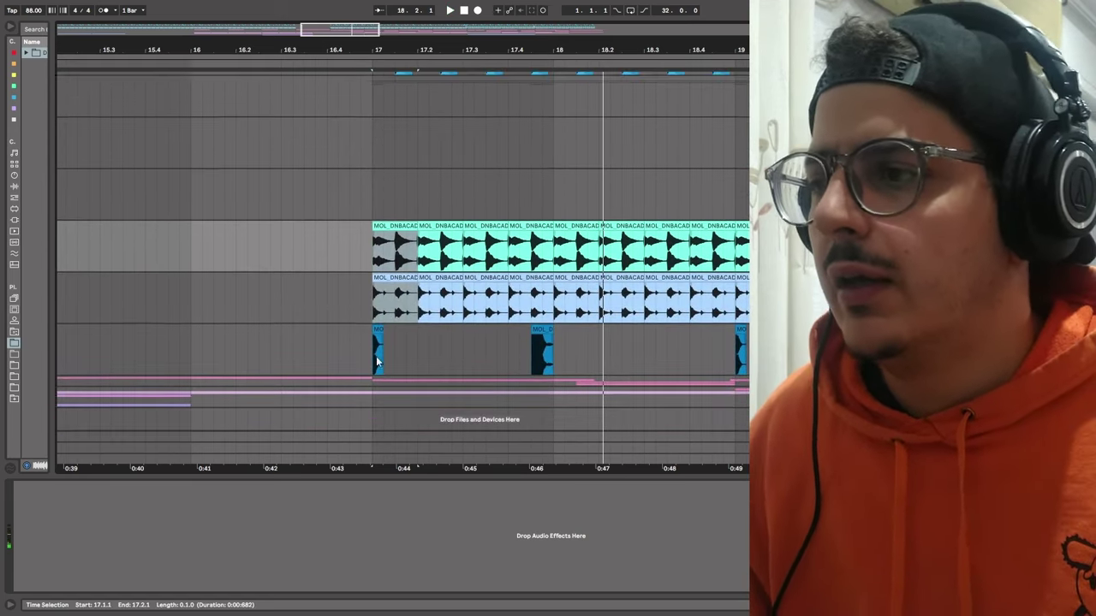
Examine the short clip below the Top Loop 02 track at the start of bar 17.
{"action": "left_click", "coordinate": [378, 330]}
{"action": "double_click", "coordinate": [369, 49]}
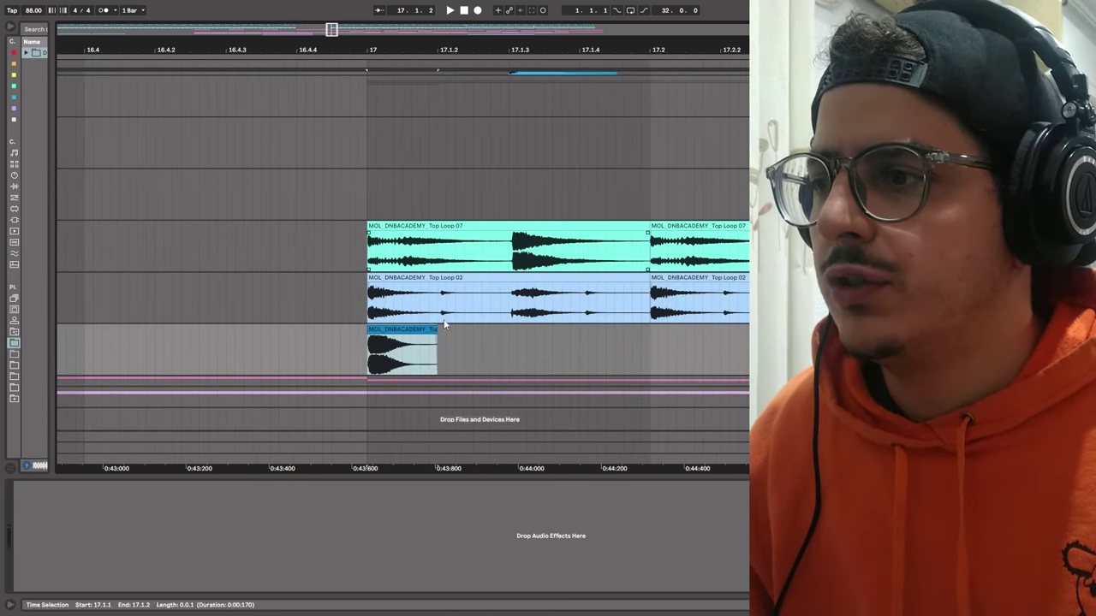
{"action": "left_click_drag", "start_coordinate": [437, 329], "coordinate": [446, 330]}
{"action": "left_click_drag", "start_coordinate": [444, 50], "coordinate": [467, 25]}
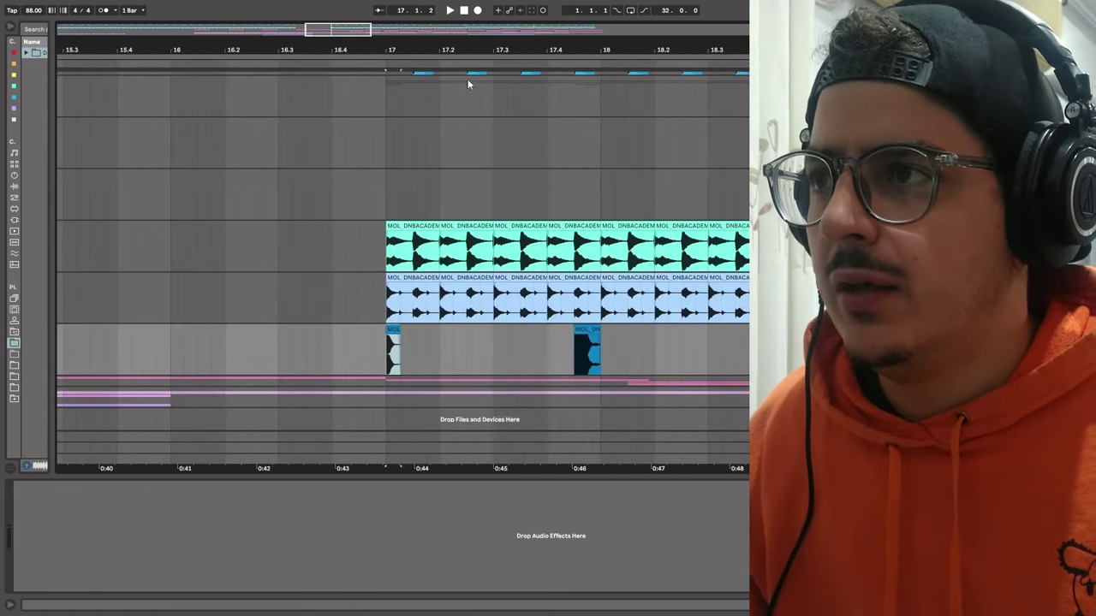
Compare the Top Loop 01 clip ending at 18.1.1 with the shorter one at bar 17.
{"action": "left_click", "coordinate": [575, 347]}
{"action": "left_click", "coordinate": [579, 346]}
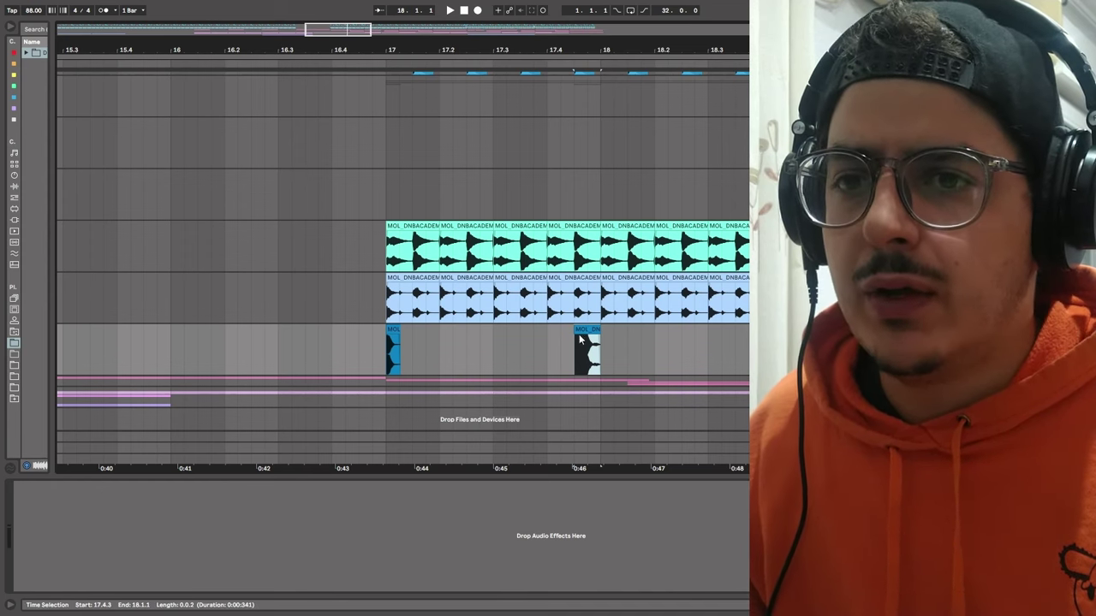
{"action": "left_click_drag", "start_coordinate": [519, 347], "coordinate": [385, 347]}
{"action": "left_click_drag", "start_coordinate": [574, 347], "coordinate": [379, 349]}
{"action": "left_click", "coordinate": [547, 344]}
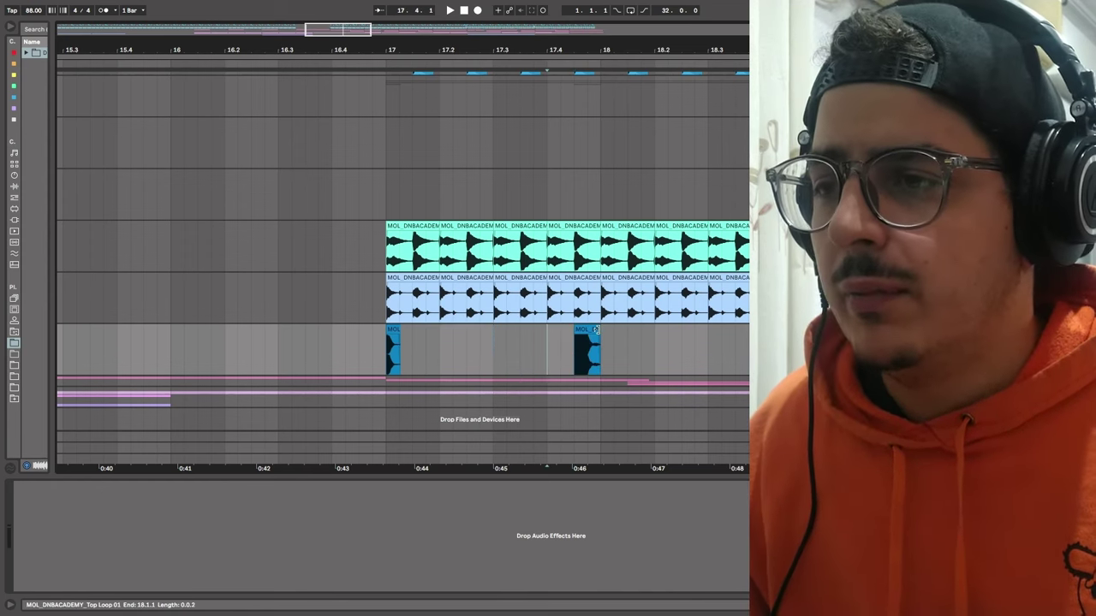
{"action": "mouse_move", "coordinate": [596, 330]}
{"action": "left_mouse_down"}
{"action": "mouse_move", "coordinate": [661, 331]}
{"action": "mouse_move", "coordinate": [603, 333]}
{"action": "left_mouse_up"}
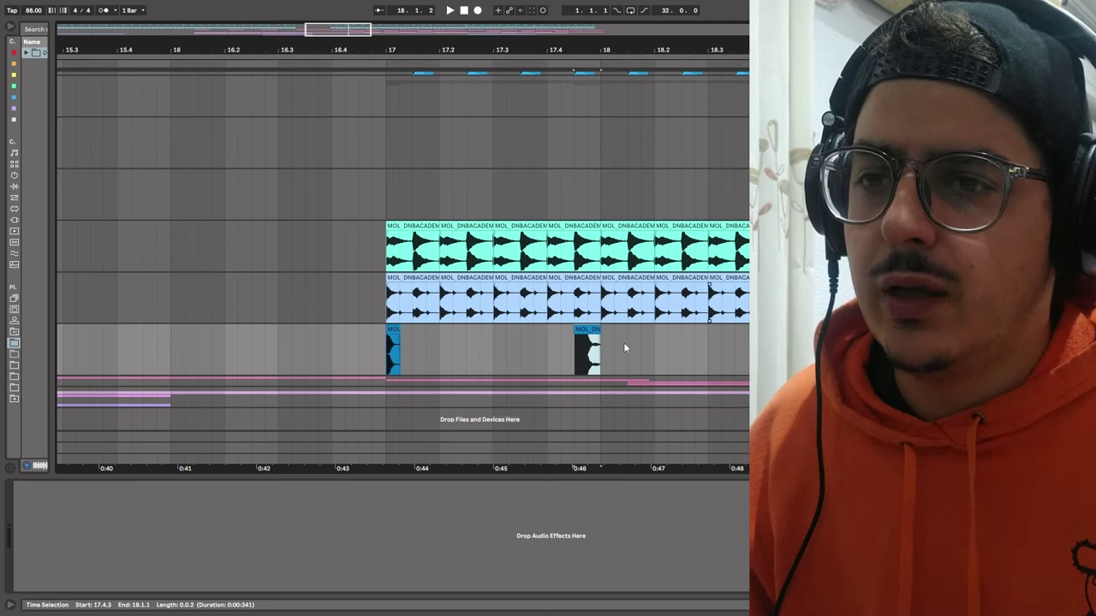
{"action": "mouse_move", "coordinate": [600, 331]}
{"action": "left_mouse_down"}
{"action": "mouse_move", "coordinate": [681, 332]}
{"action": "mouse_move", "coordinate": [600, 332]}
{"action": "left_mouse_up"}
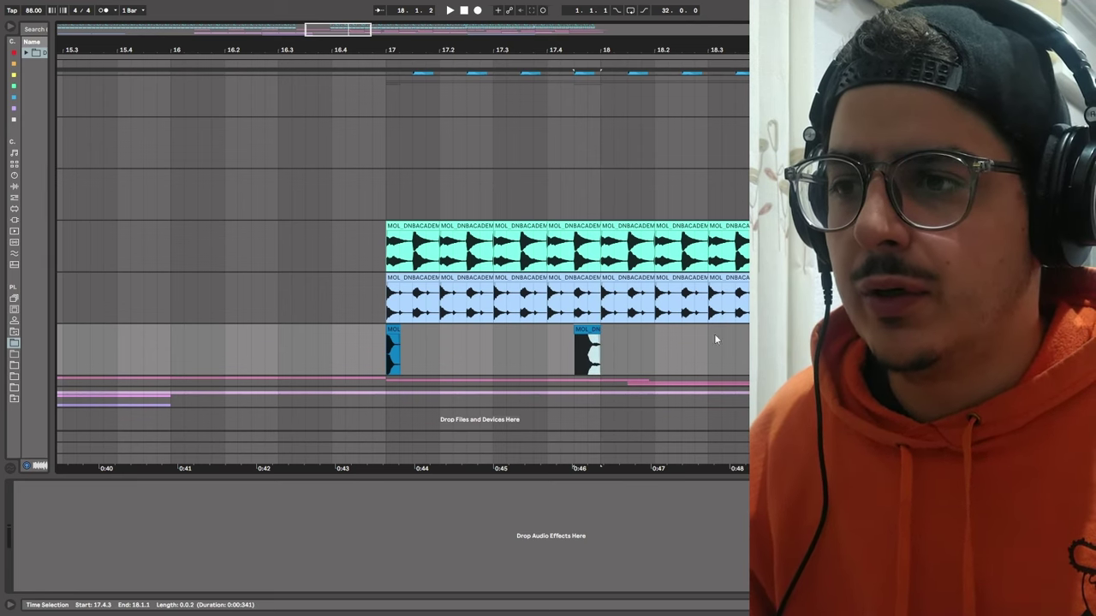
Show the Hat 02 clip at 24.4.3, play the fill from 24.4 and view the loop change at bar 25.
{"action": "scroll", "coordinate": [714, 340], "scroll_direction": "down", "scroll_amount": 1}
{"action": "scroll", "coordinate": [715, 340], "scroll_direction": "down", "scroll_amount": 5}
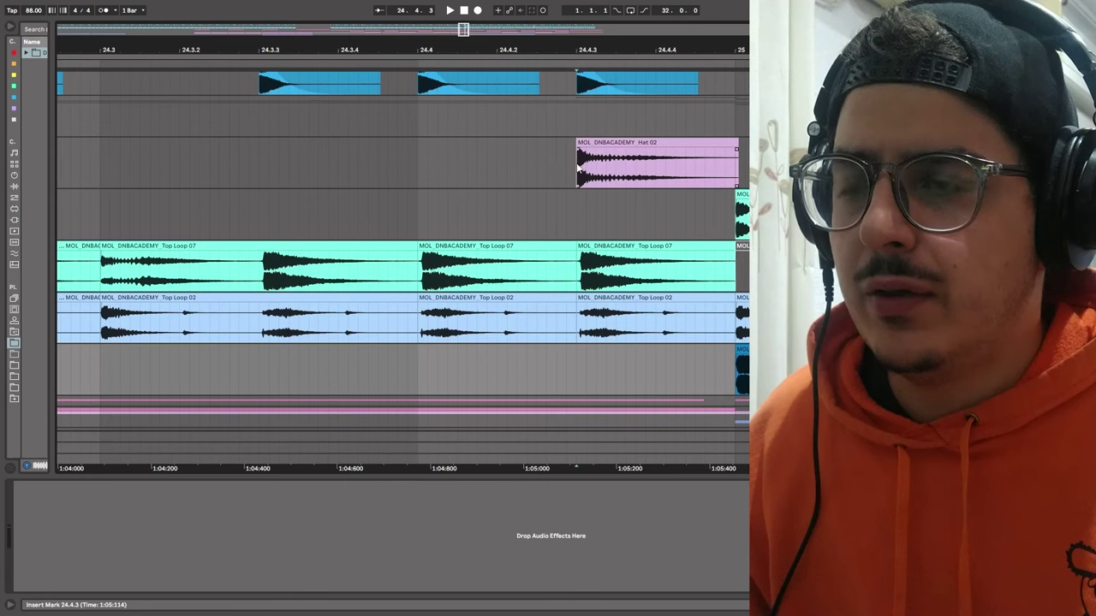
{"action": "left_click", "coordinate": [577, 167]}
{"action": "scroll", "coordinate": [524, 206], "scroll_direction": "up", "scroll_amount": 2}
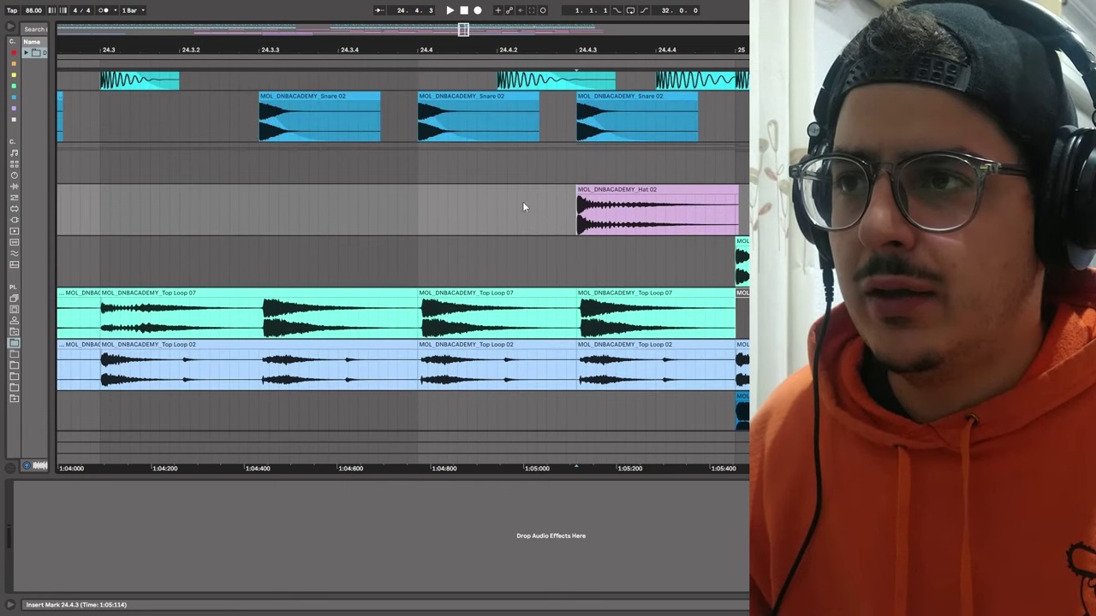
{"action": "left_click", "coordinate": [421, 205]}
{"action": "key", "text": "space"}
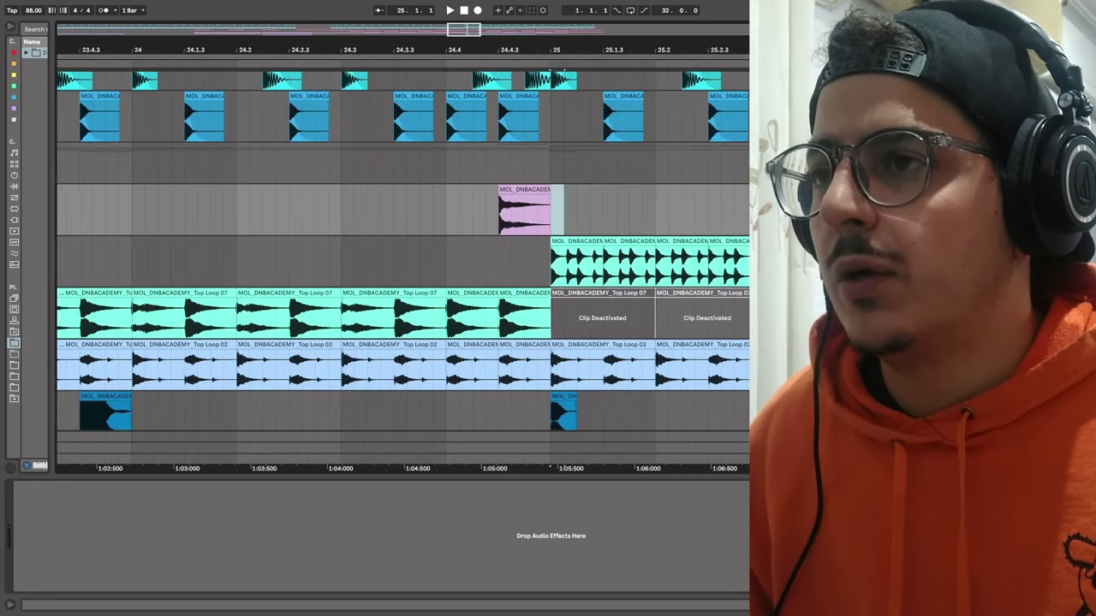
{"action": "scroll", "coordinate": [631, 117], "scroll_direction": "down", "scroll_amount": 4}
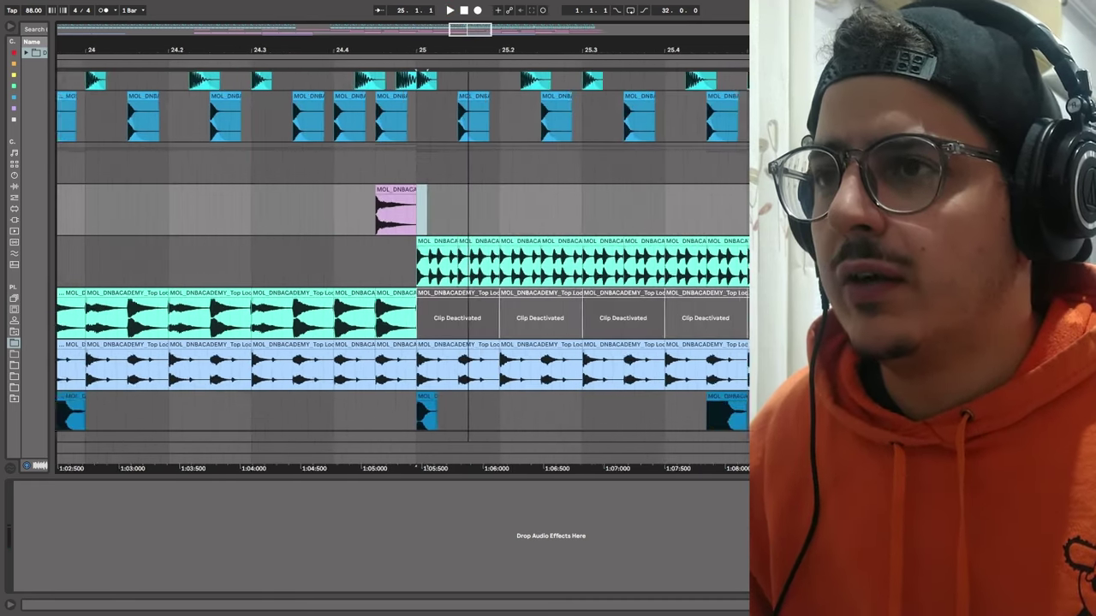
Select the first Top Loop 11 clip at bar 25 and play the loop change from there.
{"action": "key", "text": "minus"}
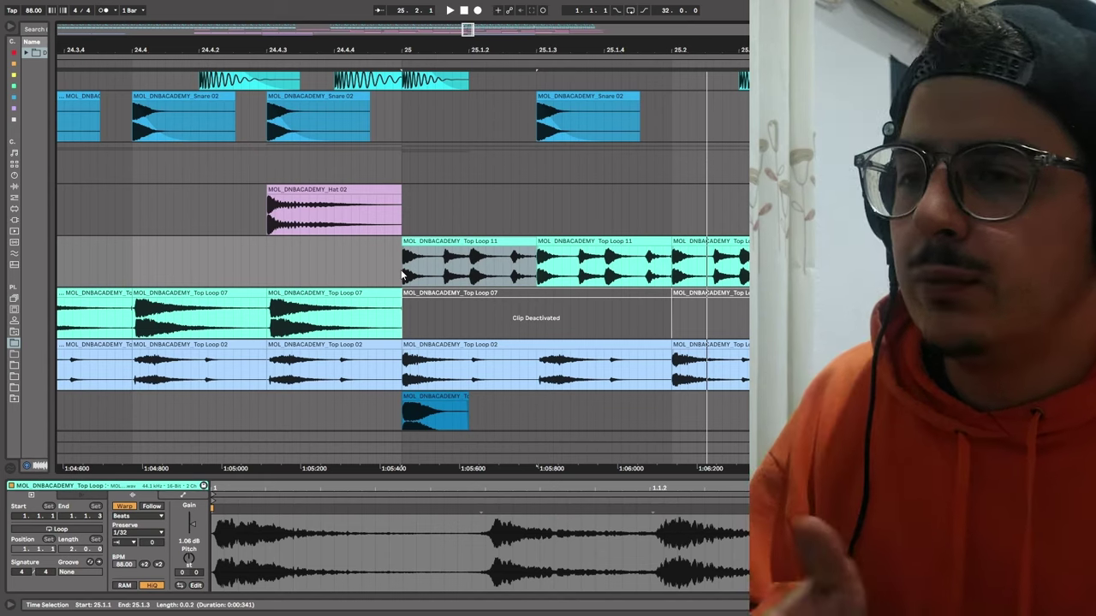
{"action": "key", "text": "space"}
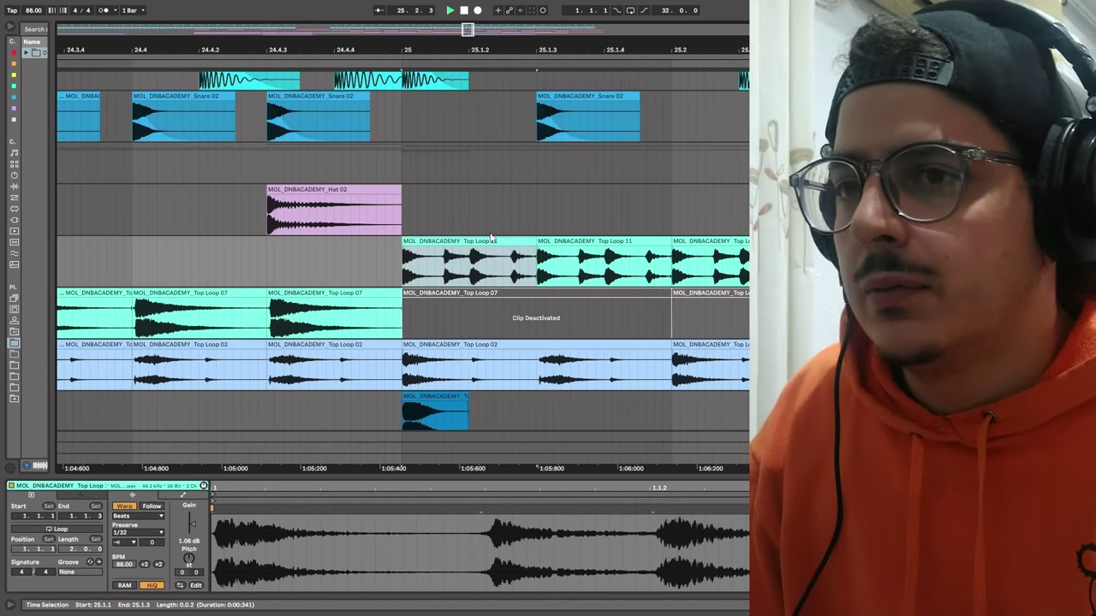
{"action": "left_click_drag", "start_coordinate": [547, 50], "coordinate": [350, 10]}
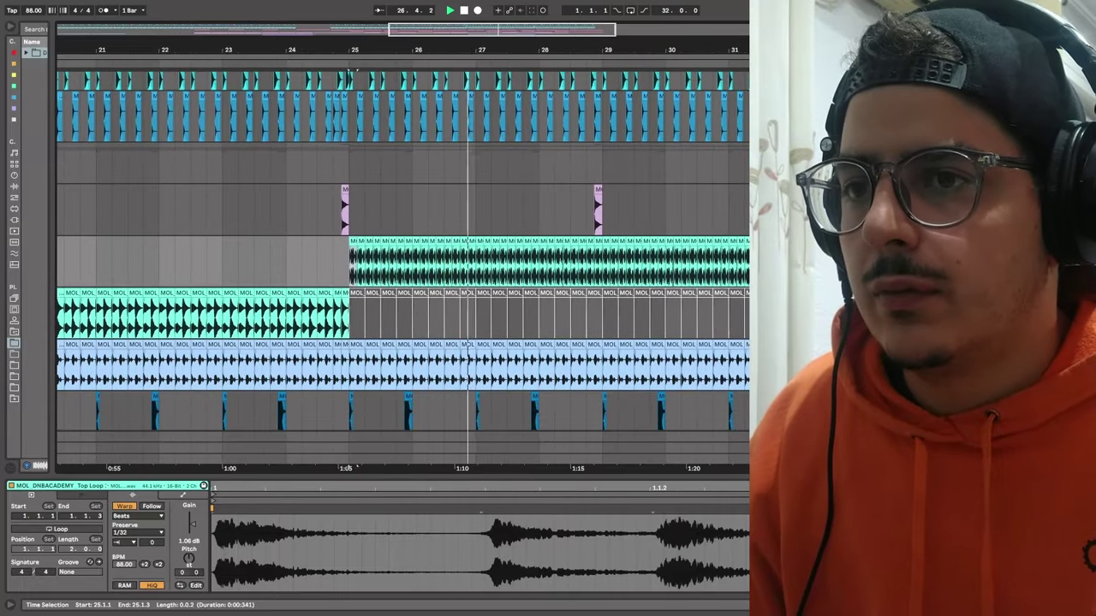
Set the Beats transient envelope to 100 on all Top Loop 11 clips from 25.1.1 to 32.3.1 and play them from bar 25.
{"action": "left_click", "coordinate": [356, 242], "text": "shift"}
{"action": "key", "text": "space"}
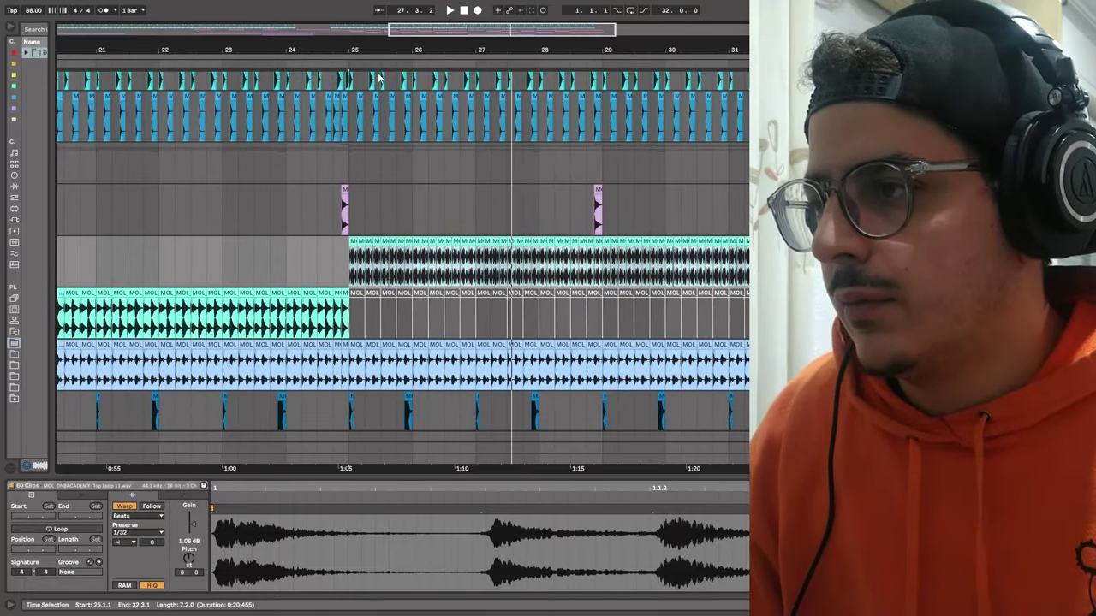
{"action": "left_click_drag", "start_coordinate": [358, 53], "coordinate": [356, 76]}
{"action": "left_click", "coordinate": [151, 543]}
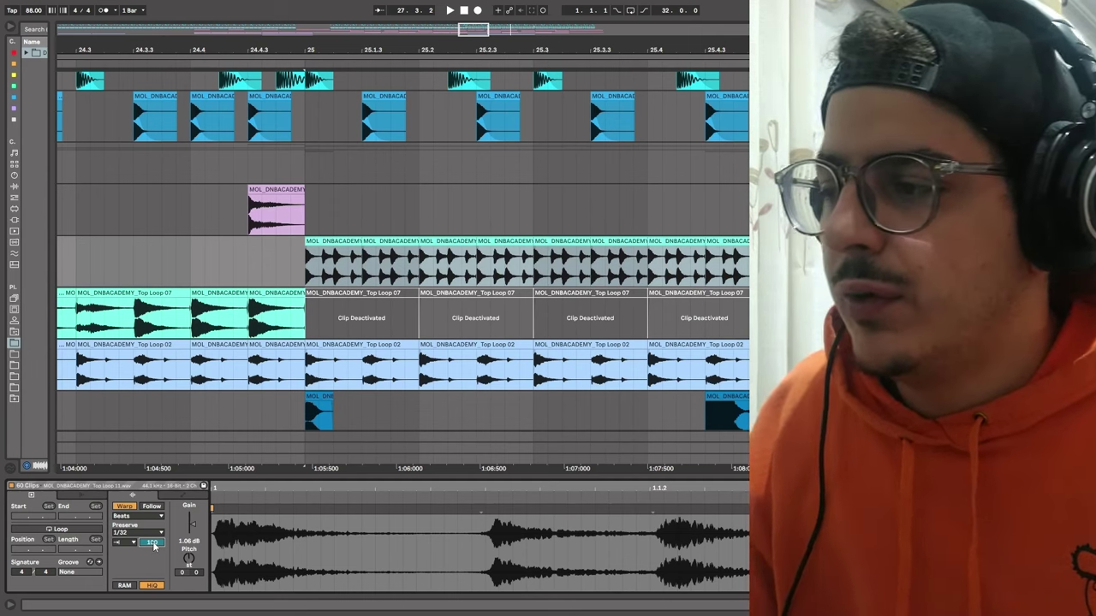
{"action": "key", "text": "space"}
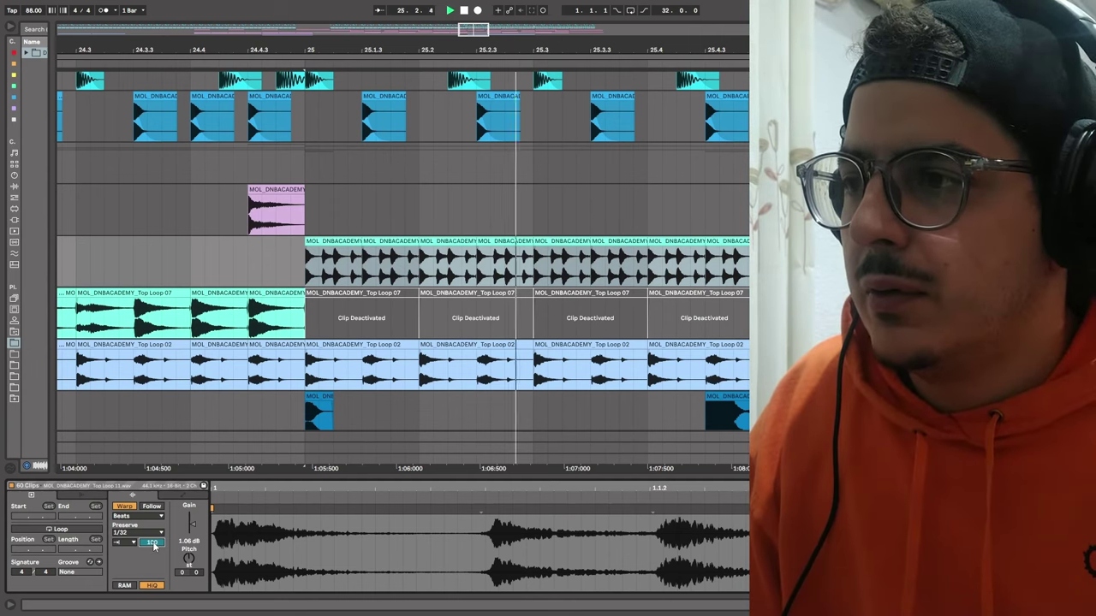